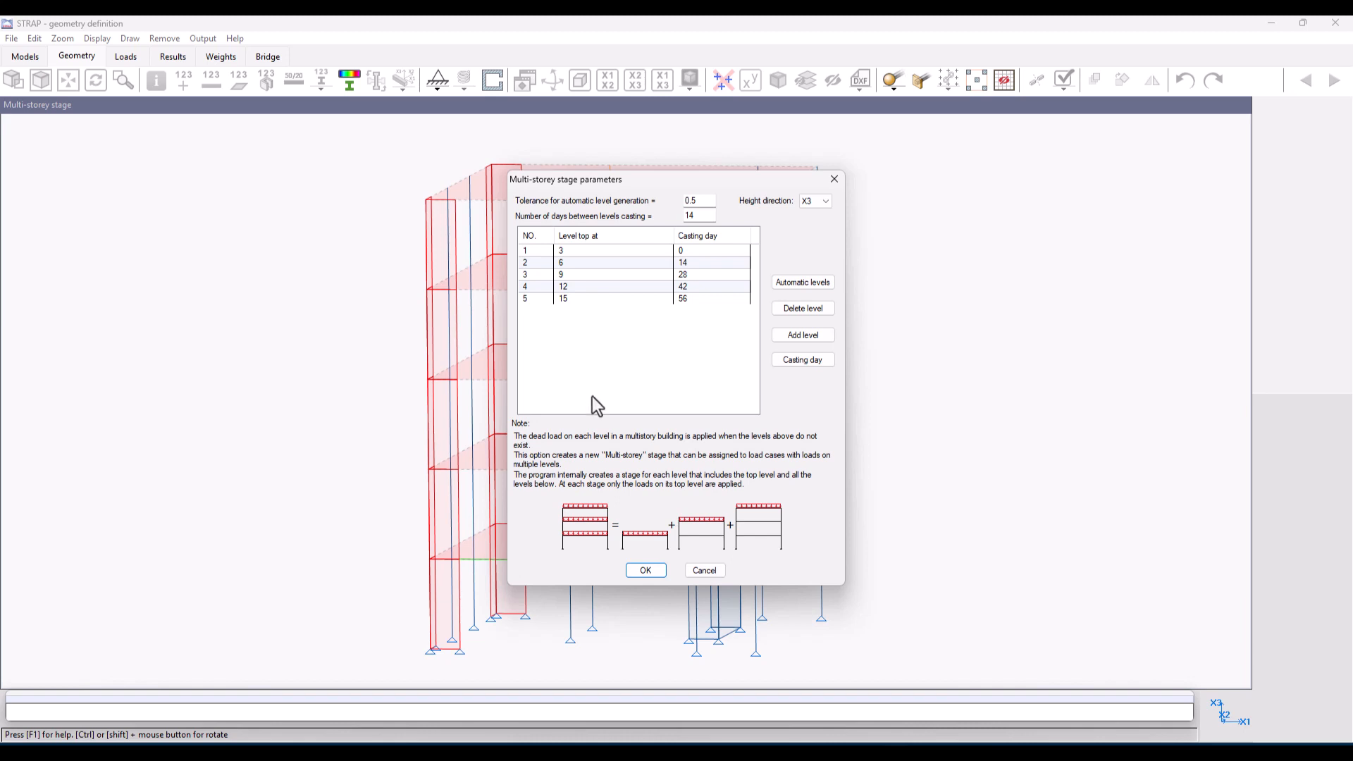
Step: Accept the multi-storey stage parameters and inspect the building in a rendered 3D view before returning to the wireframe
left_click(657, 571)
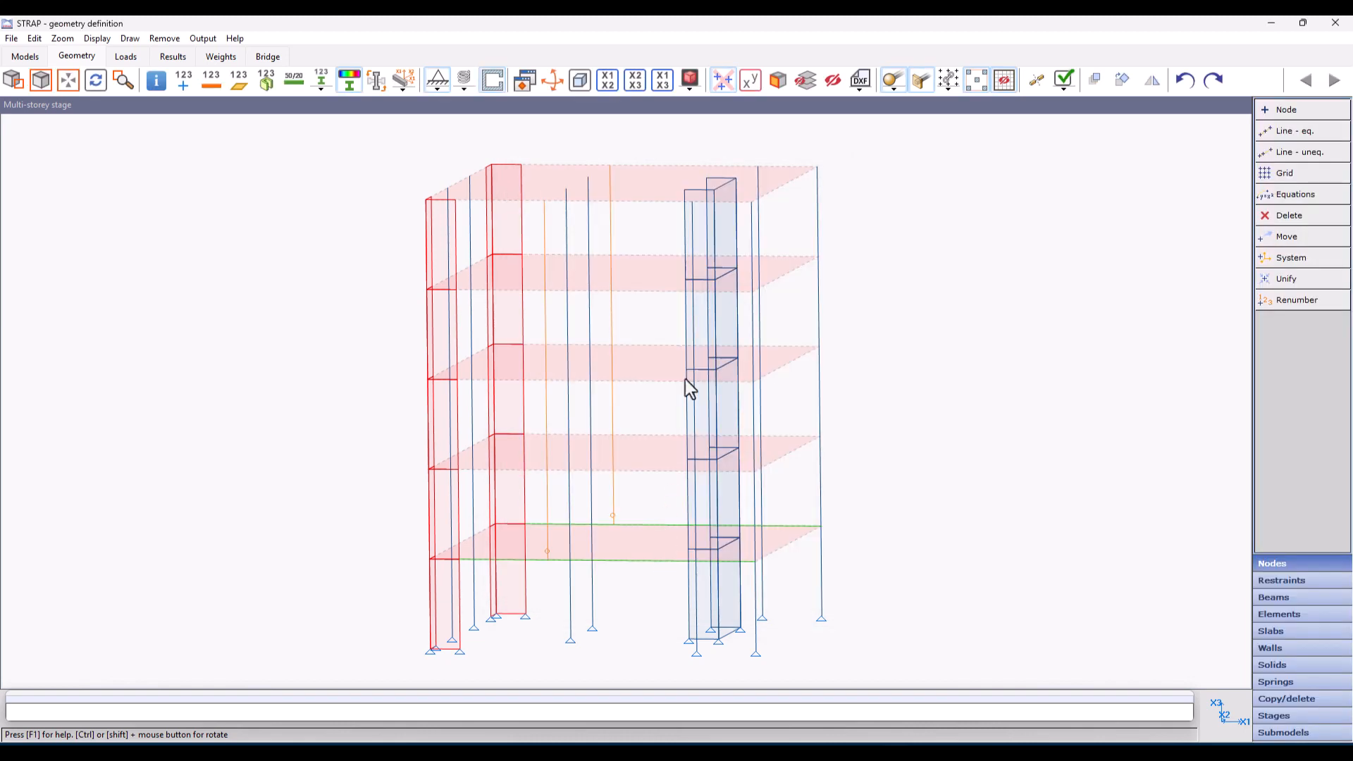
left_click(689, 79)
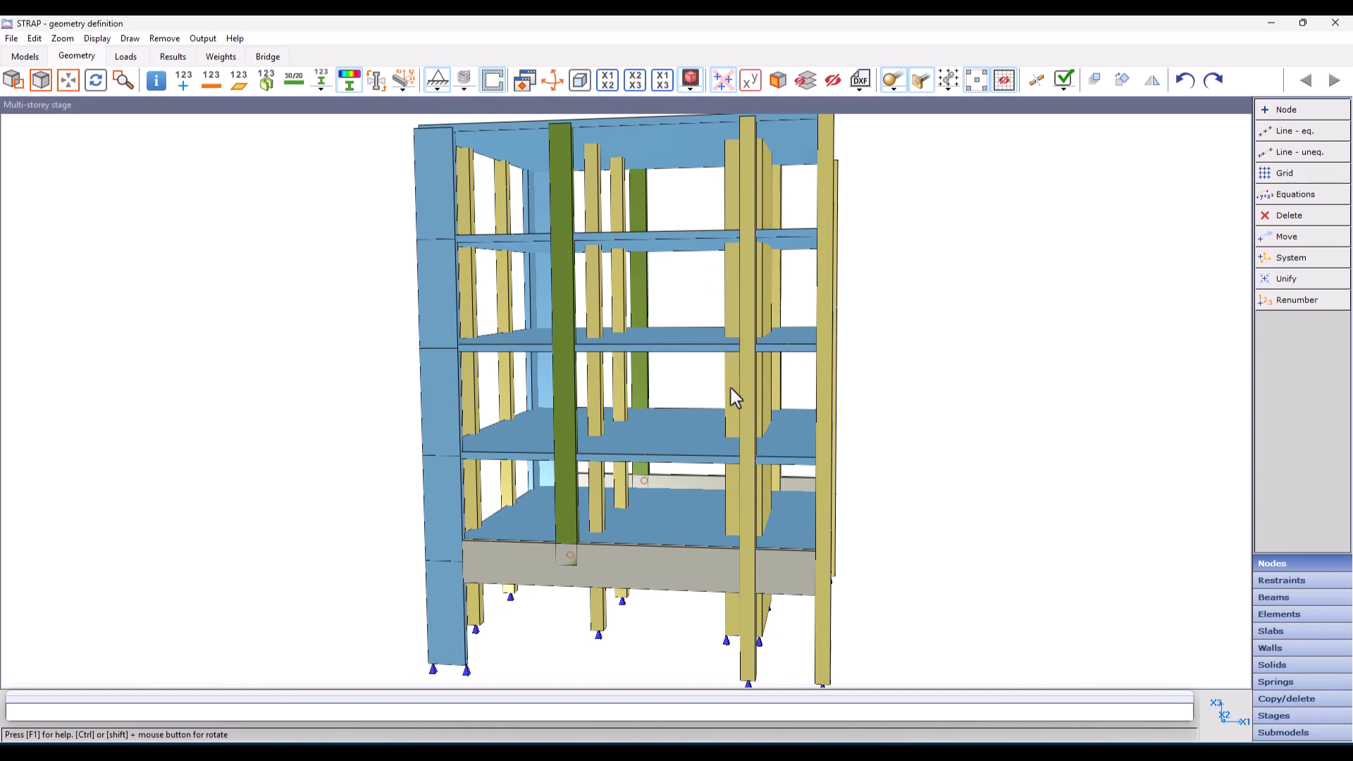
mouse_move(730, 387)
left_mouse_down("ctrl")
mouse_move(717, 387)
mouse_move(773, 364)
mouse_move(646, 393)
mouse_move(613, 384)
mouse_move(624, 398)
left_mouse_up("ctrl")
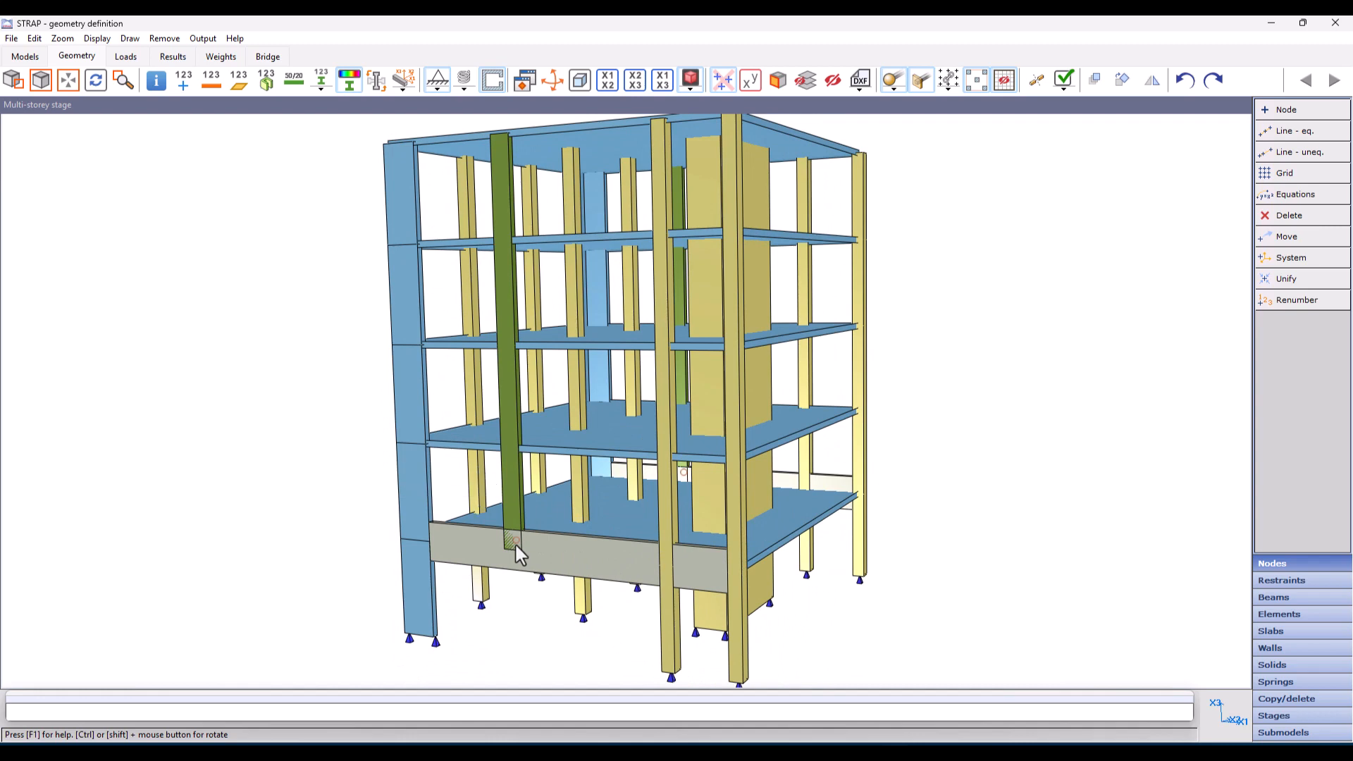
left_click(691, 80)
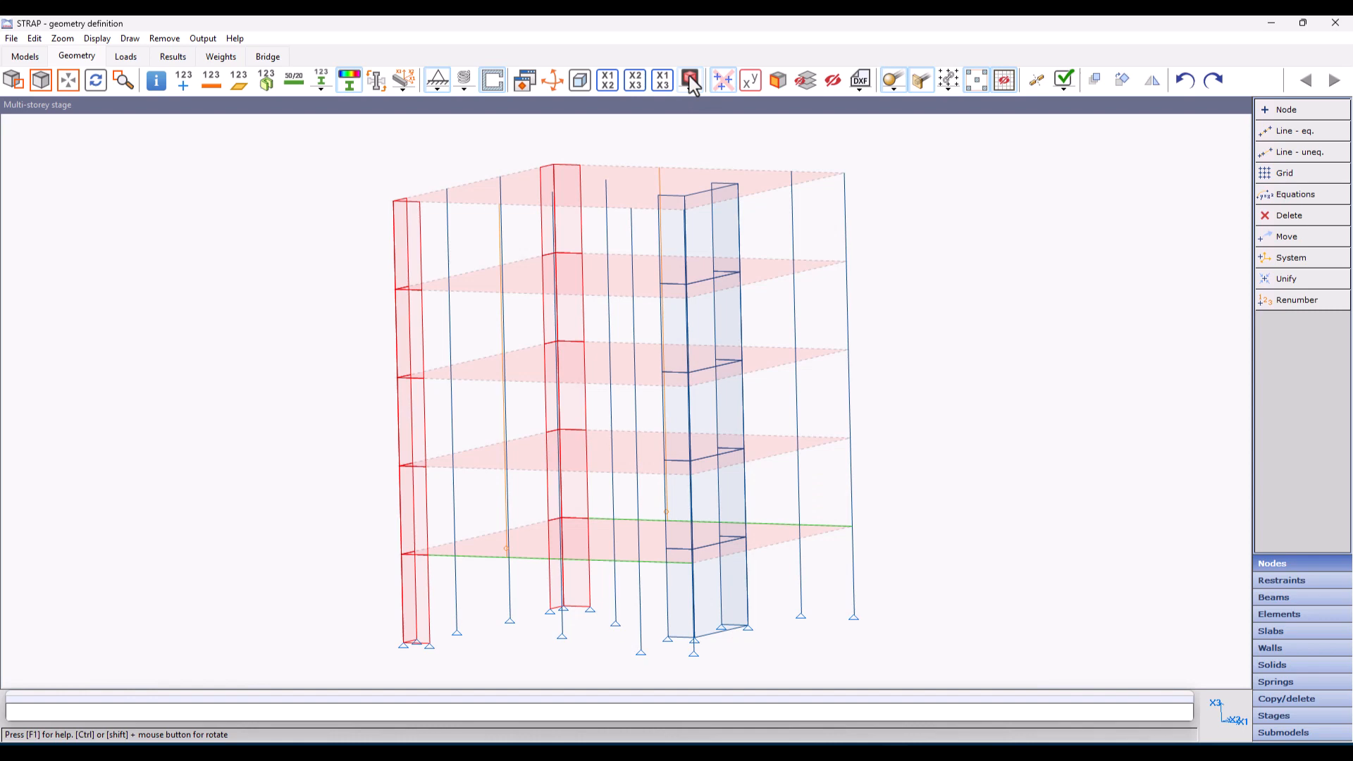
Step: Check the loads of the Whole model loaded case and assign the multi-storey stage to load case 2, Loads on multy-storey stage
left_click(121, 56)
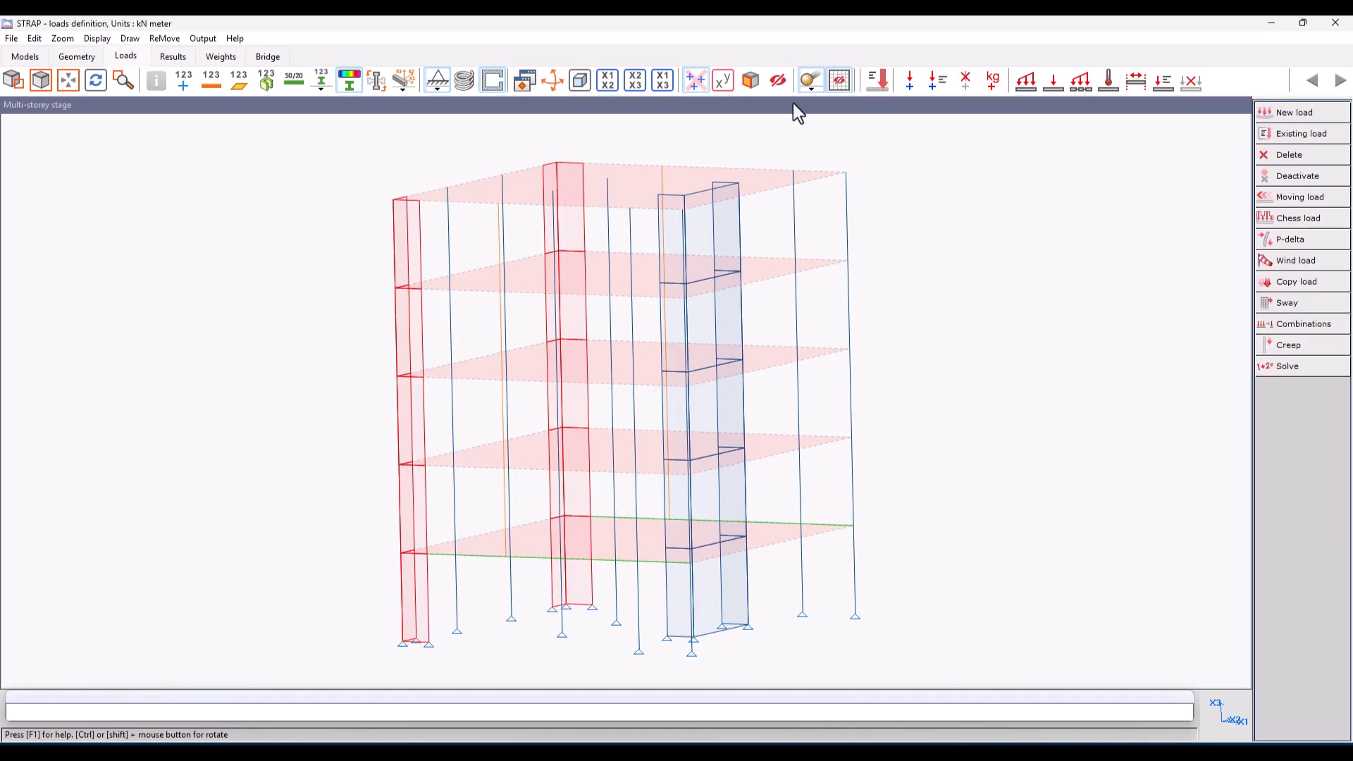
left_click(1265, 134)
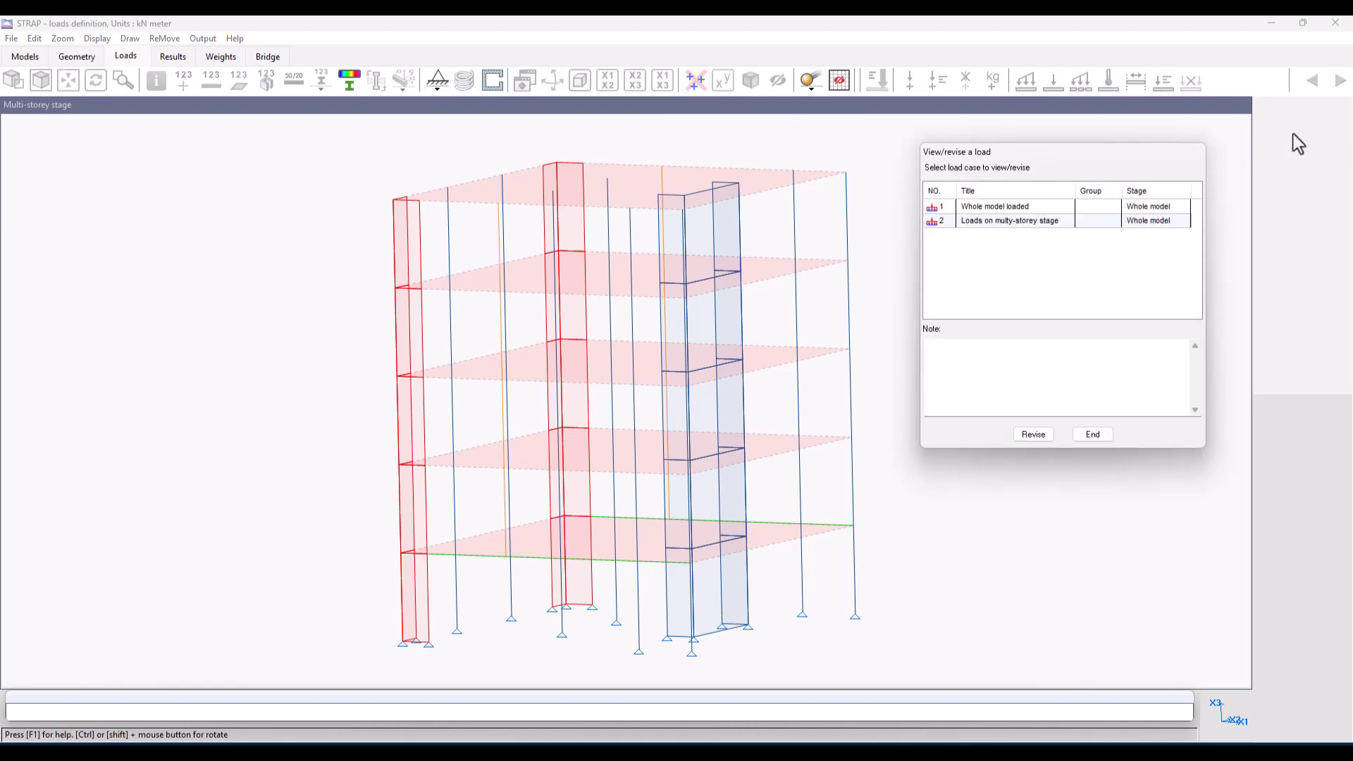
left_click(951, 206)
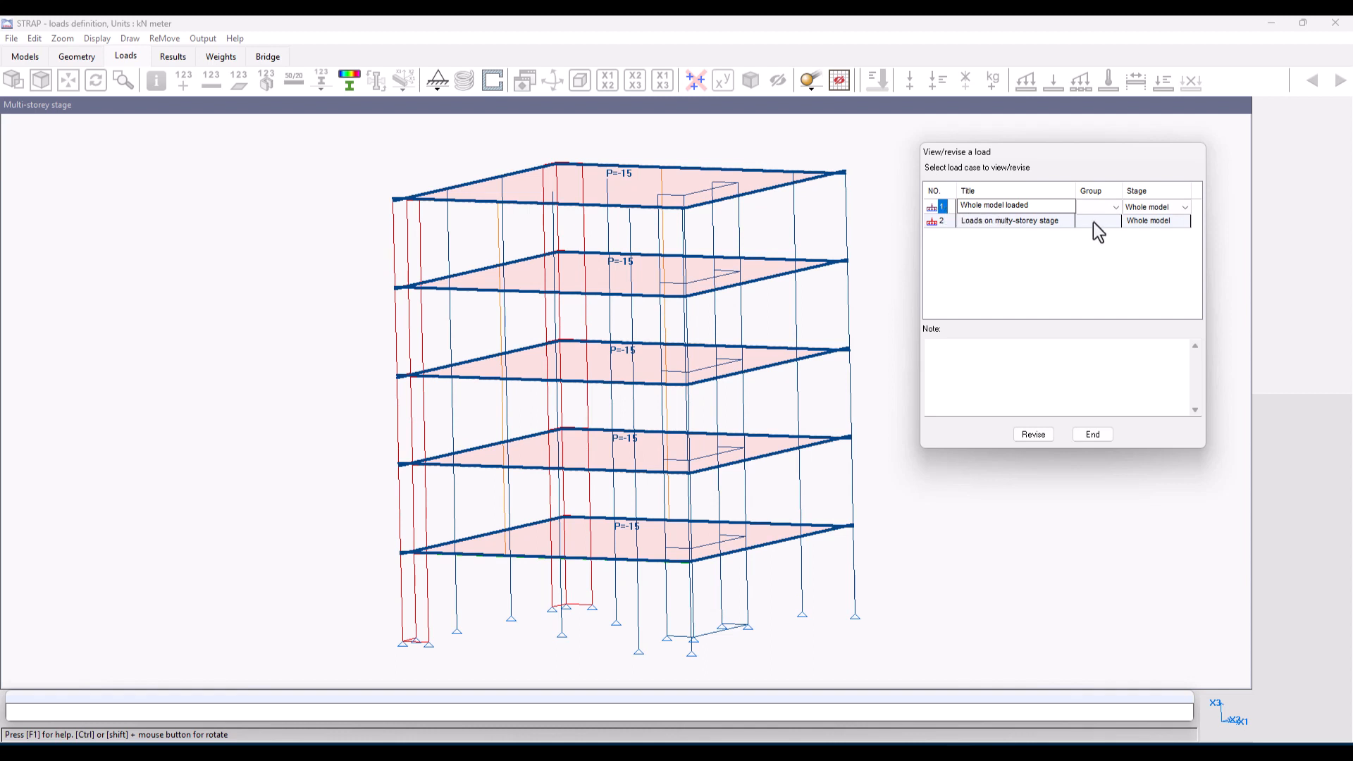
left_click(1147, 222)
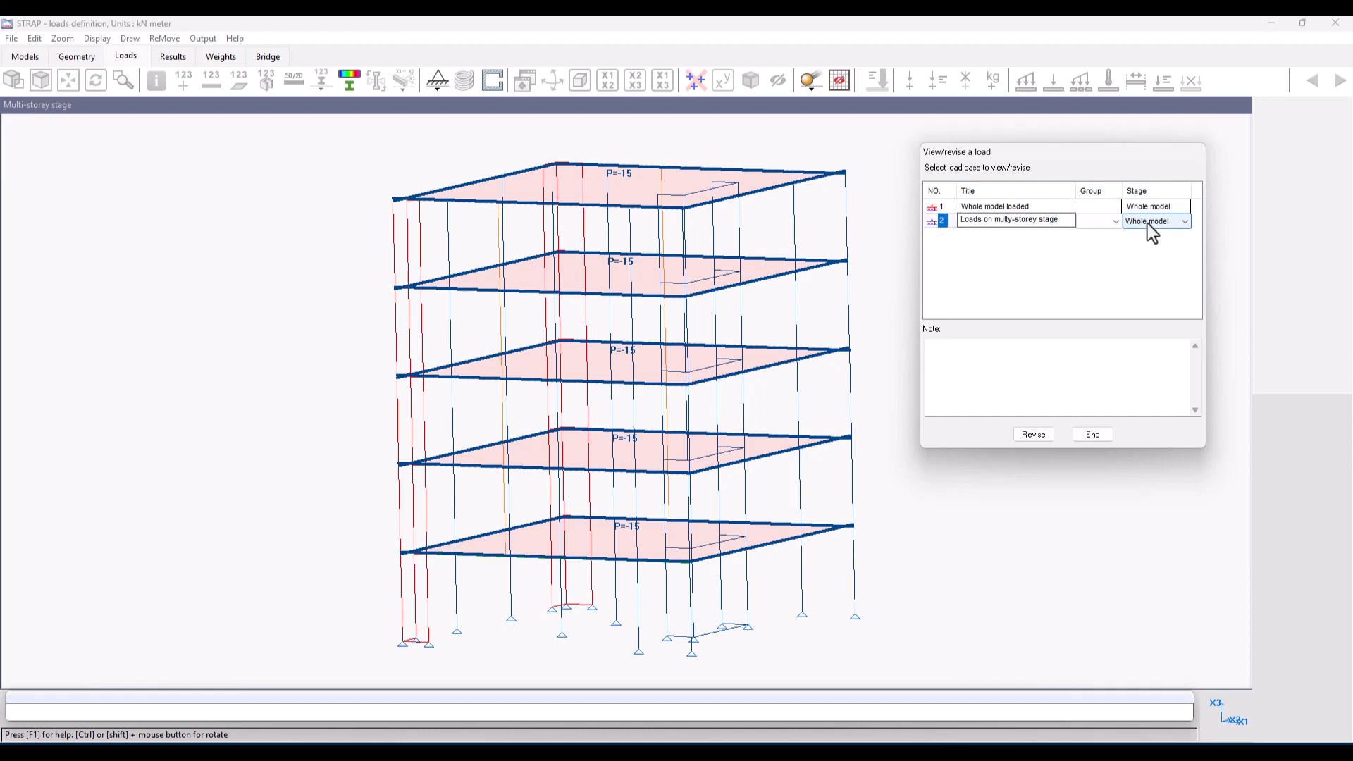
left_click(1148, 223)
left_click(1185, 245)
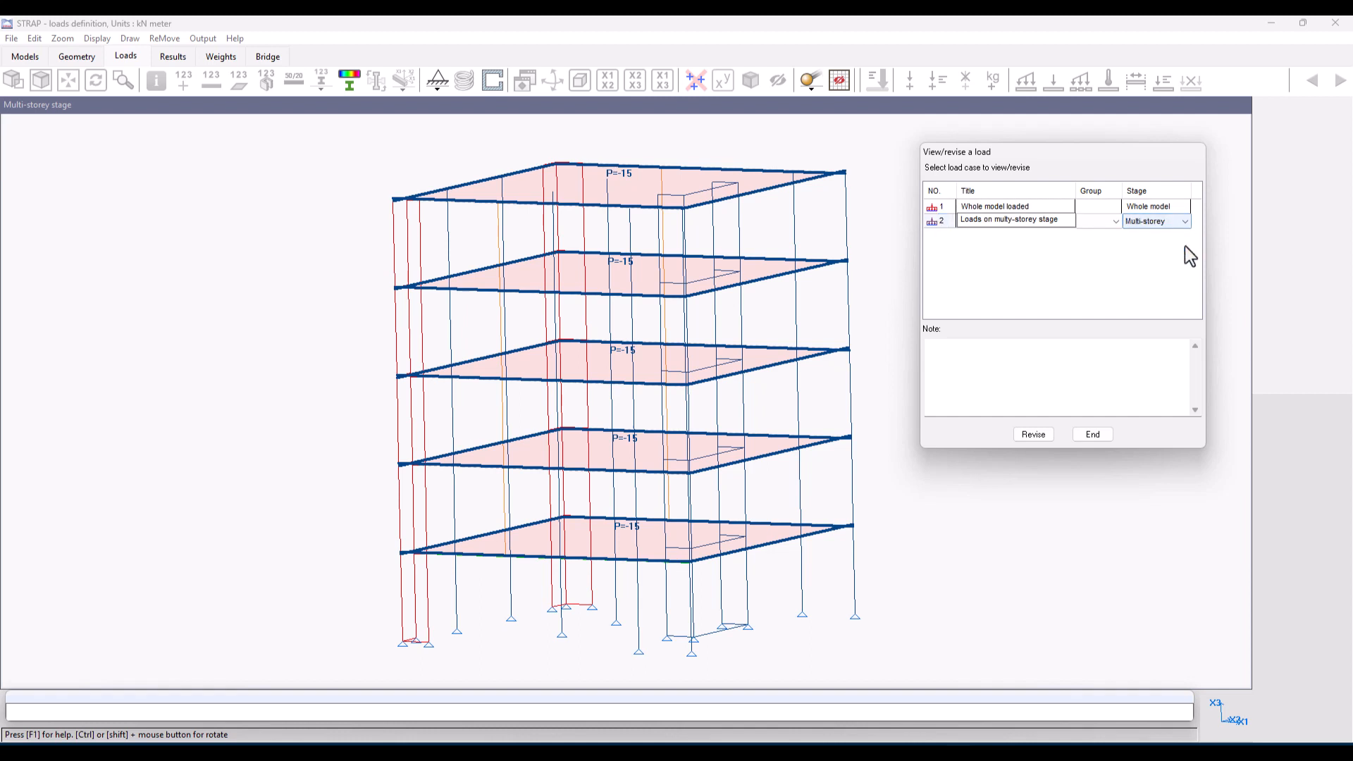
left_click(1104, 434)
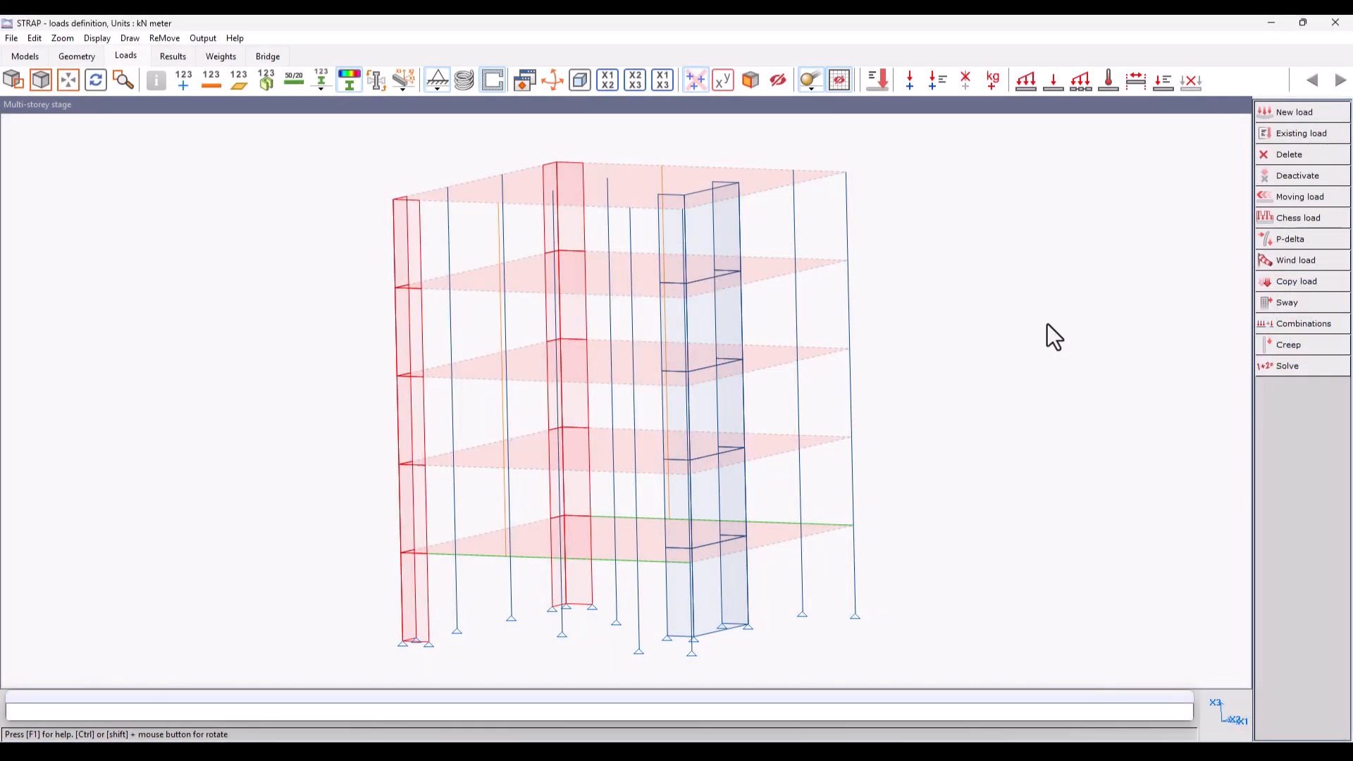
Step: Solve the model and draw the M2 beam result diagram for load case 1, Whole model loaded
left_click(1275, 365)
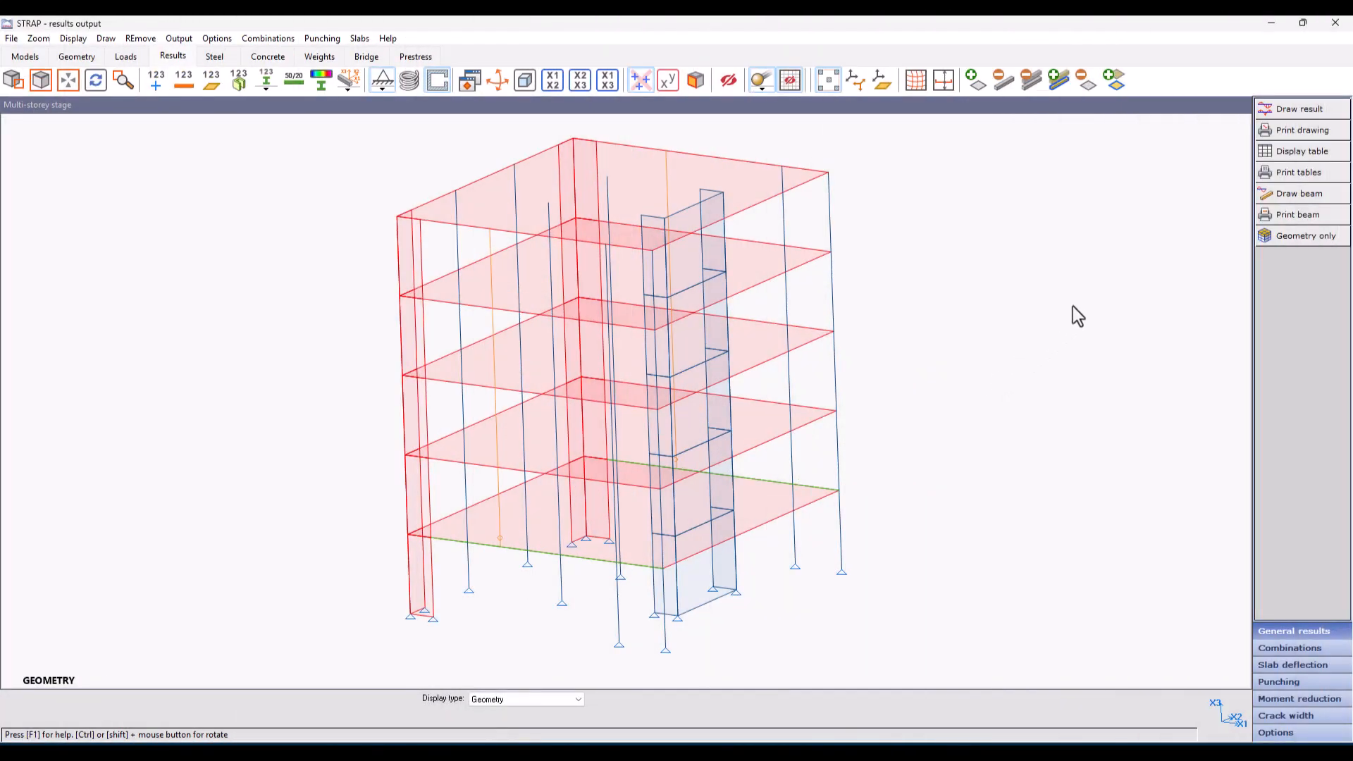
left_click(1287, 112)
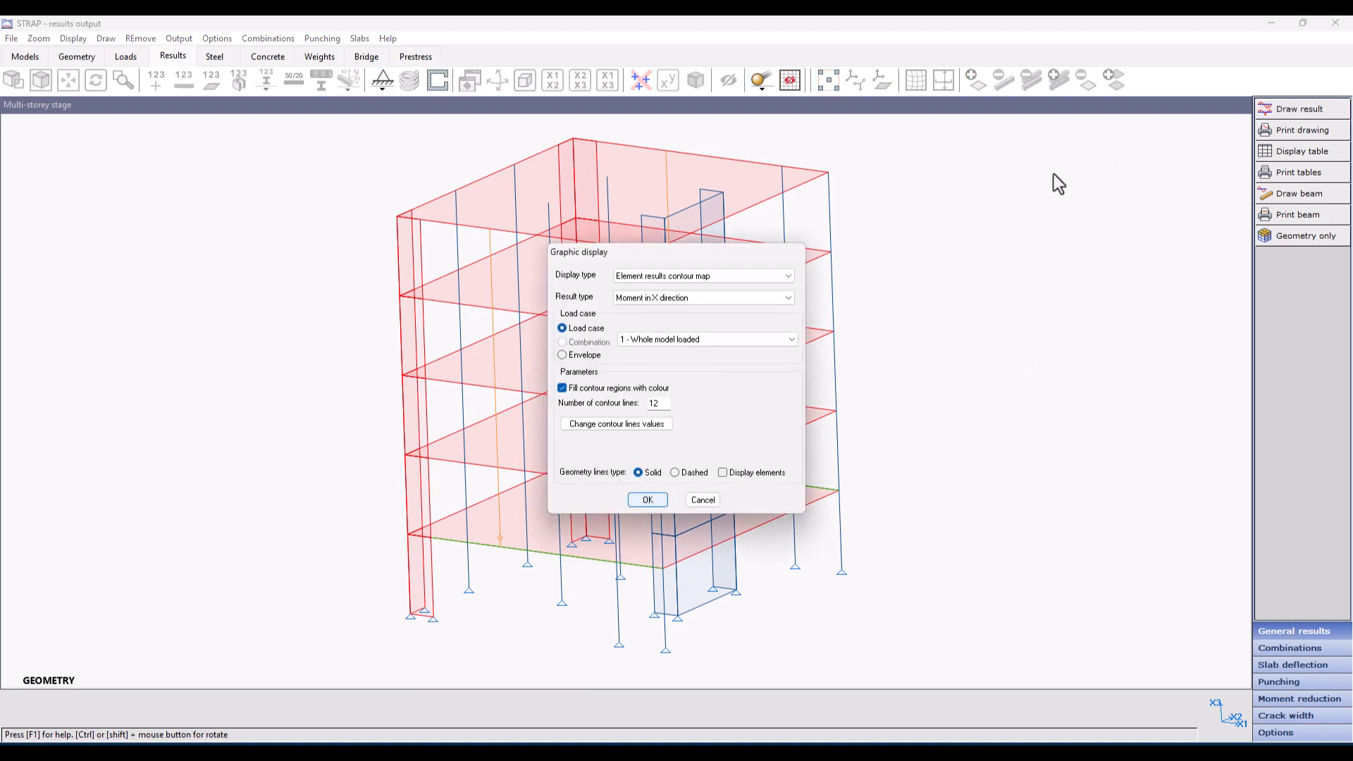
left_click(679, 275)
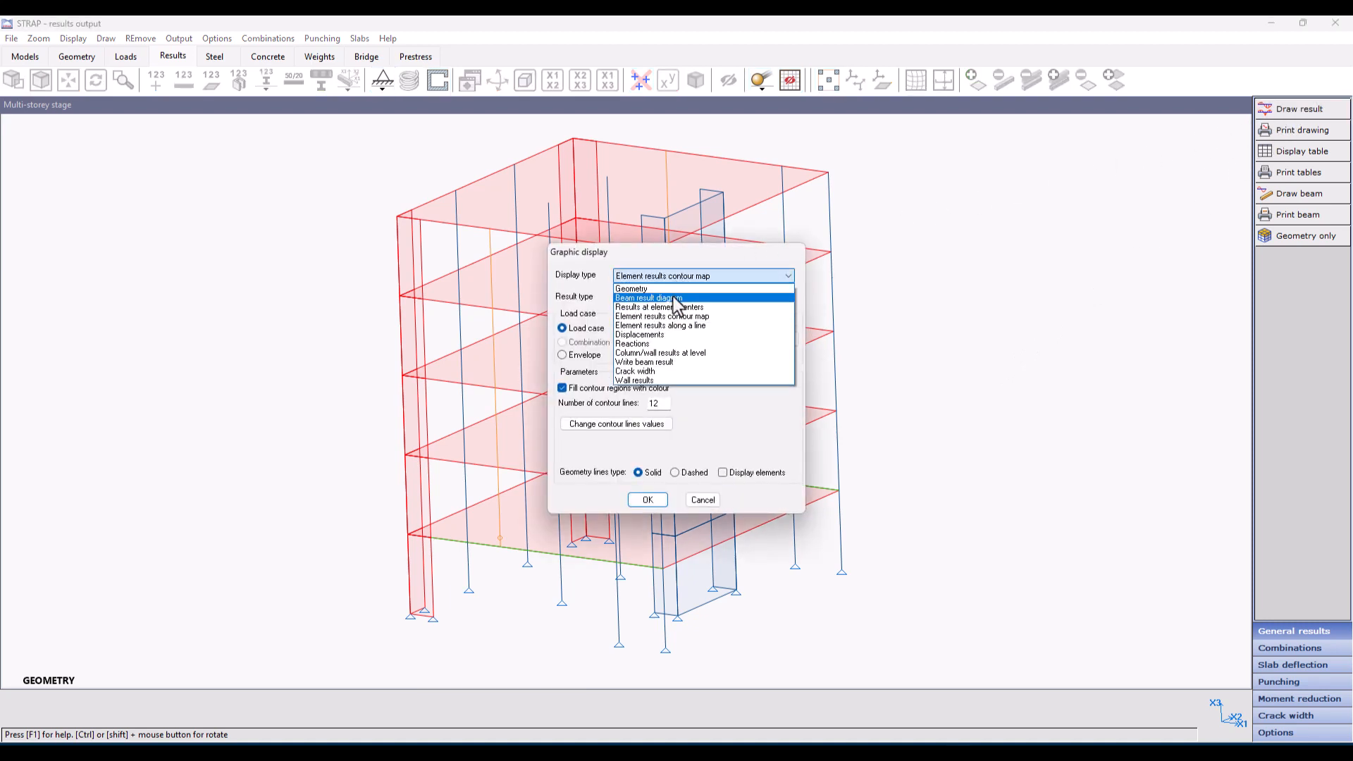
left_click(678, 305)
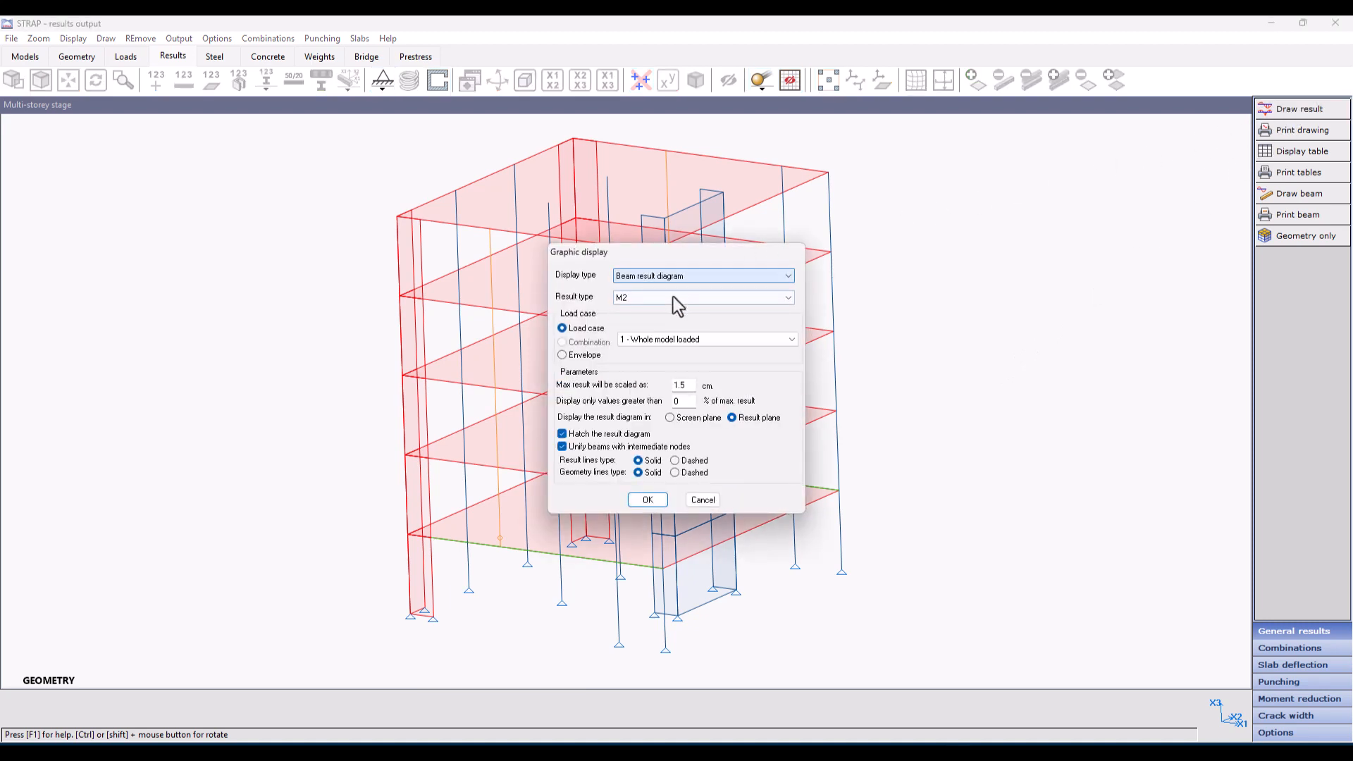
left_click(647, 499)
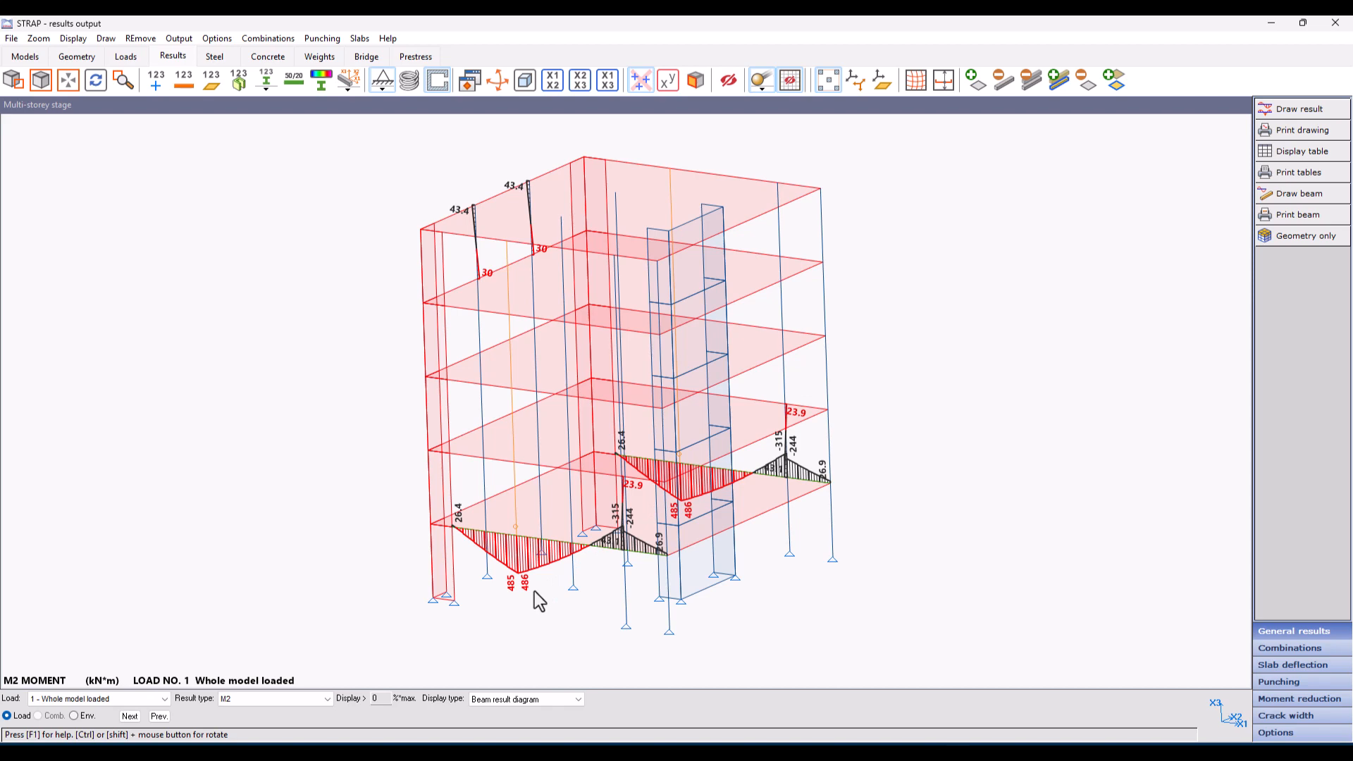
Step: Show the M2 diagram for load case 2 and view the displacements of node 129 at the top of the front planted column
left_click(130, 717)
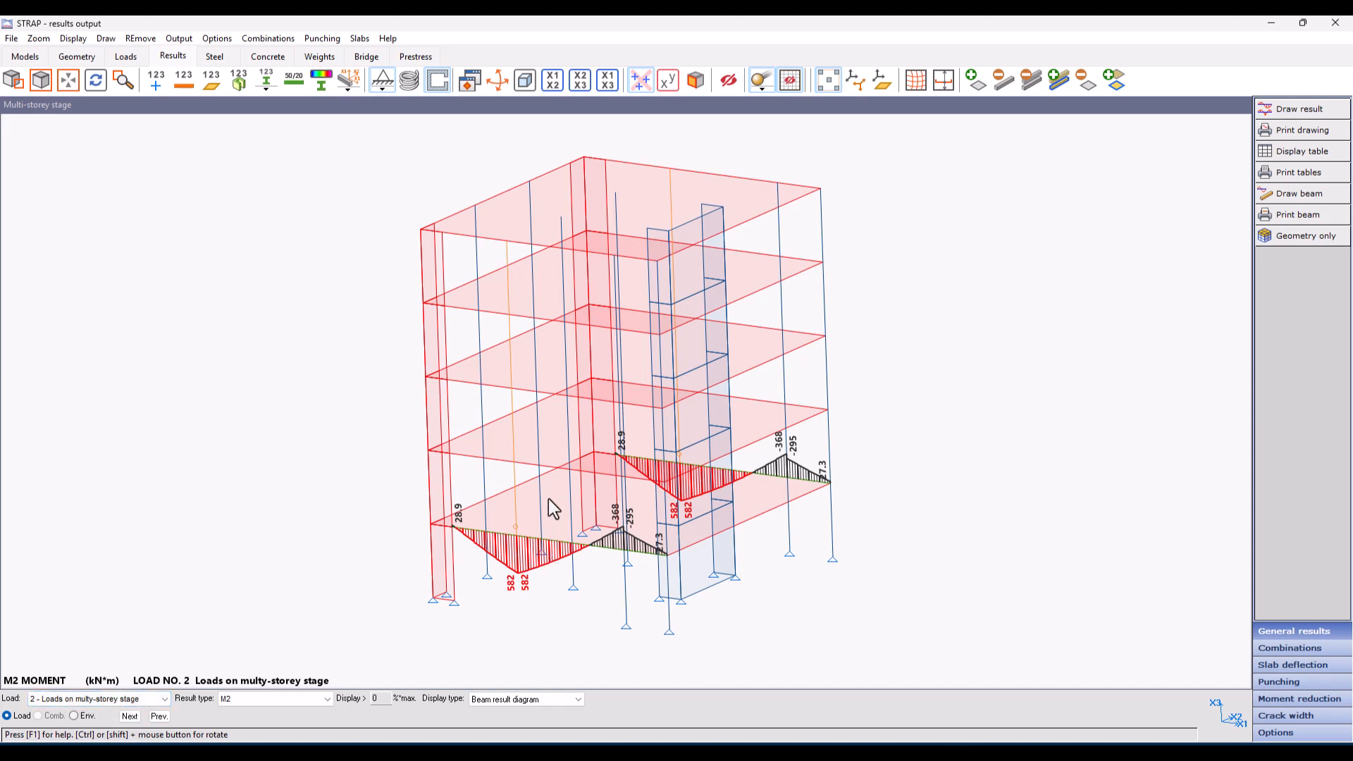
right_click(506, 242)
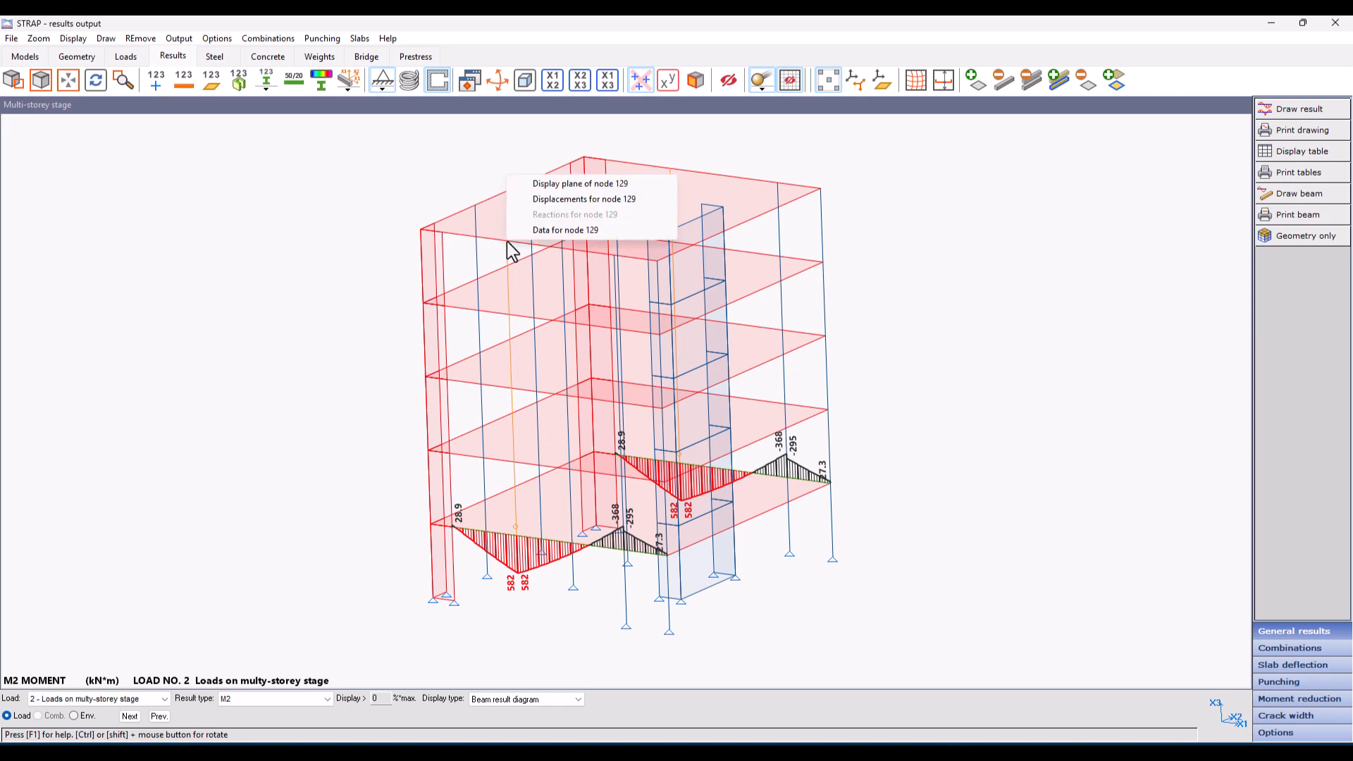
left_click(537, 203)
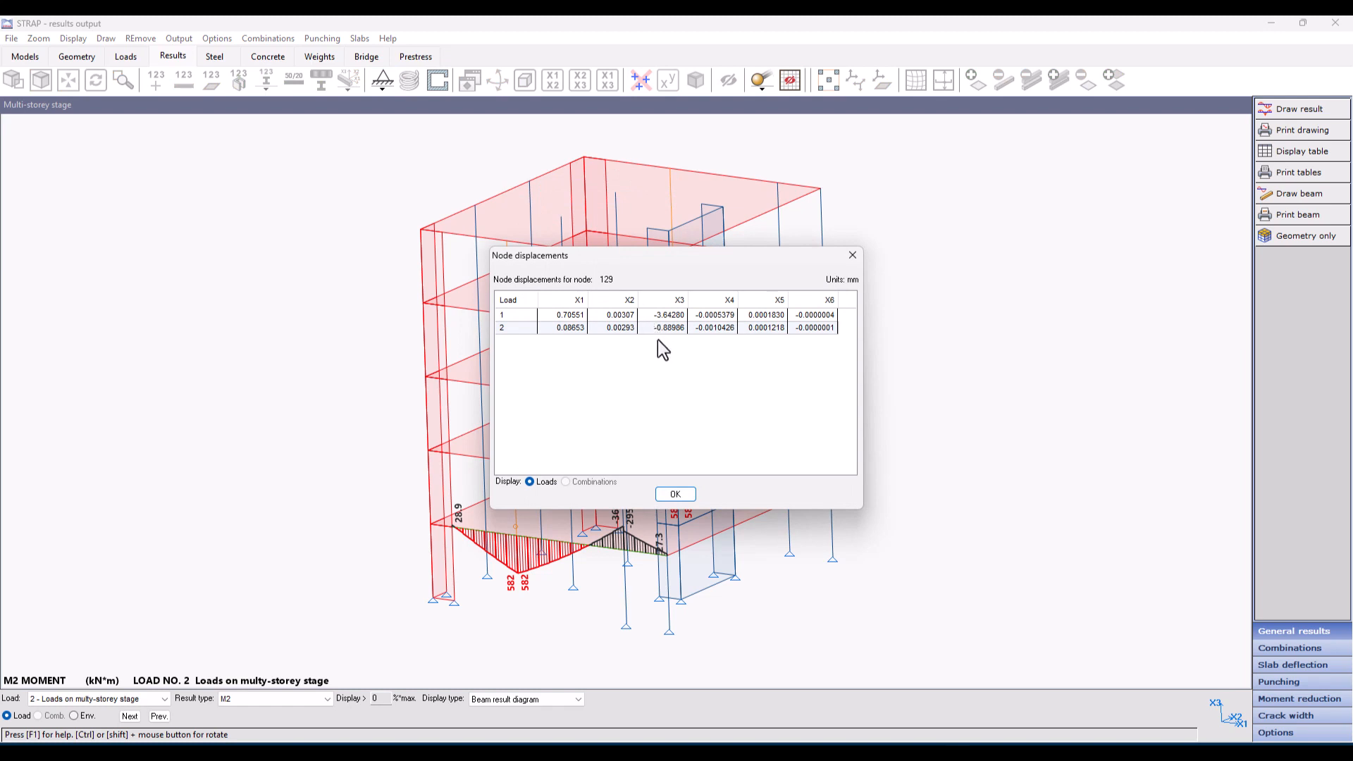
left_click(675, 494)
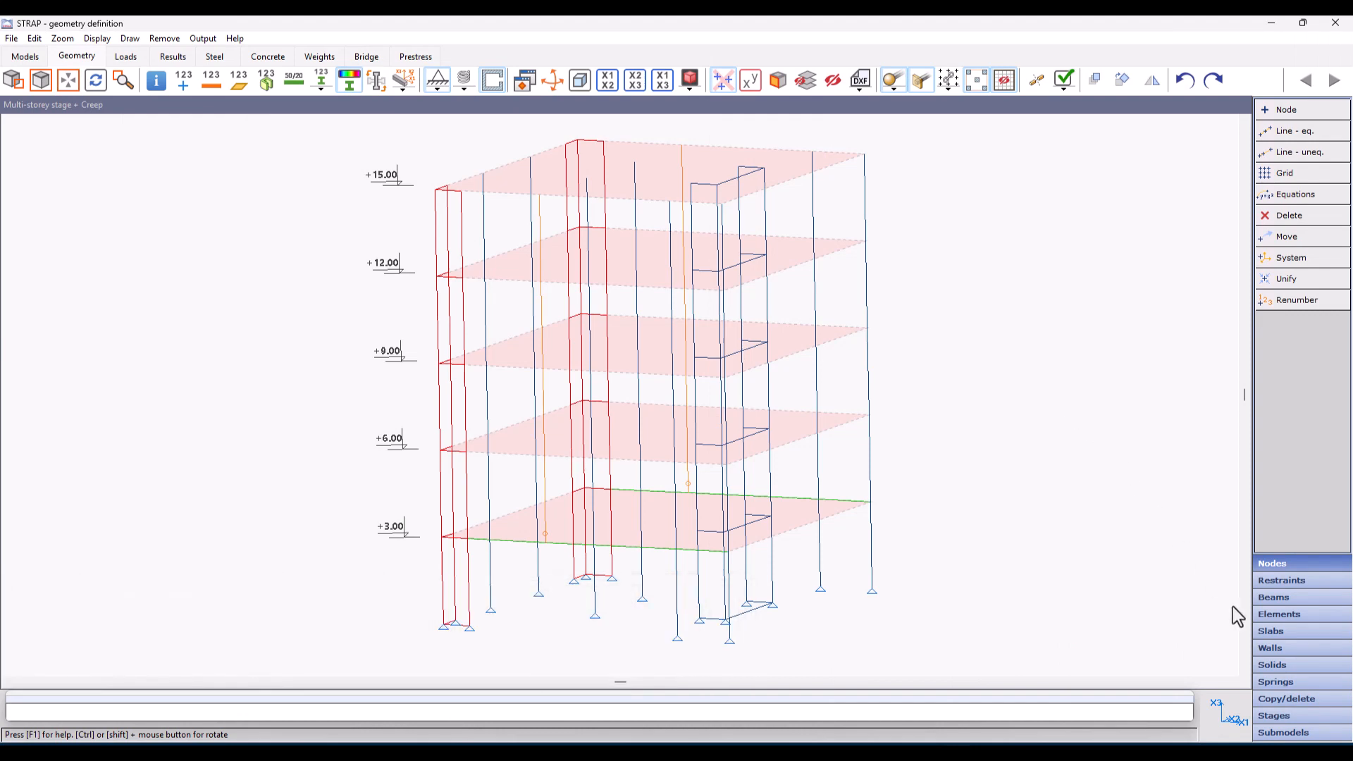
Step: Review the level heights and casting days in the multi-storey stage parameters of the creep model
left_click(1309, 718)
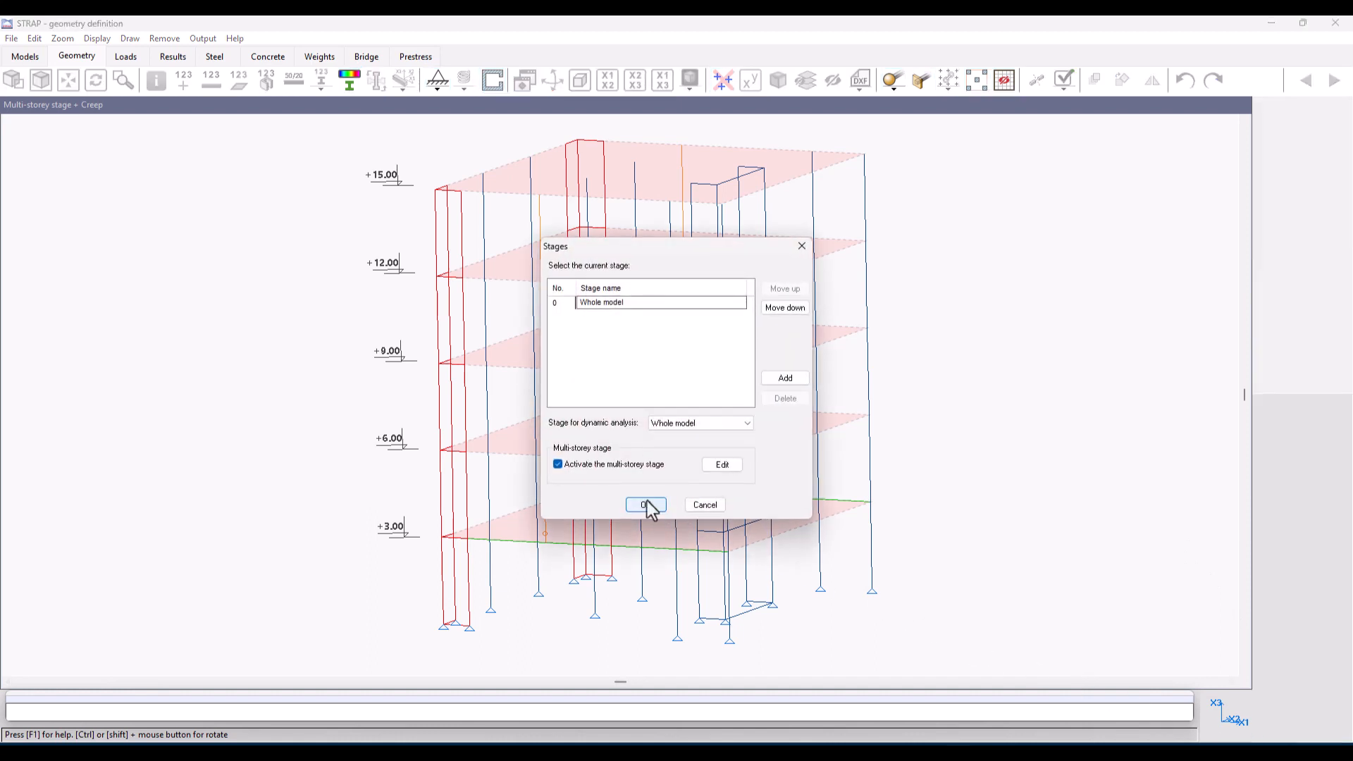
left_click(719, 465)
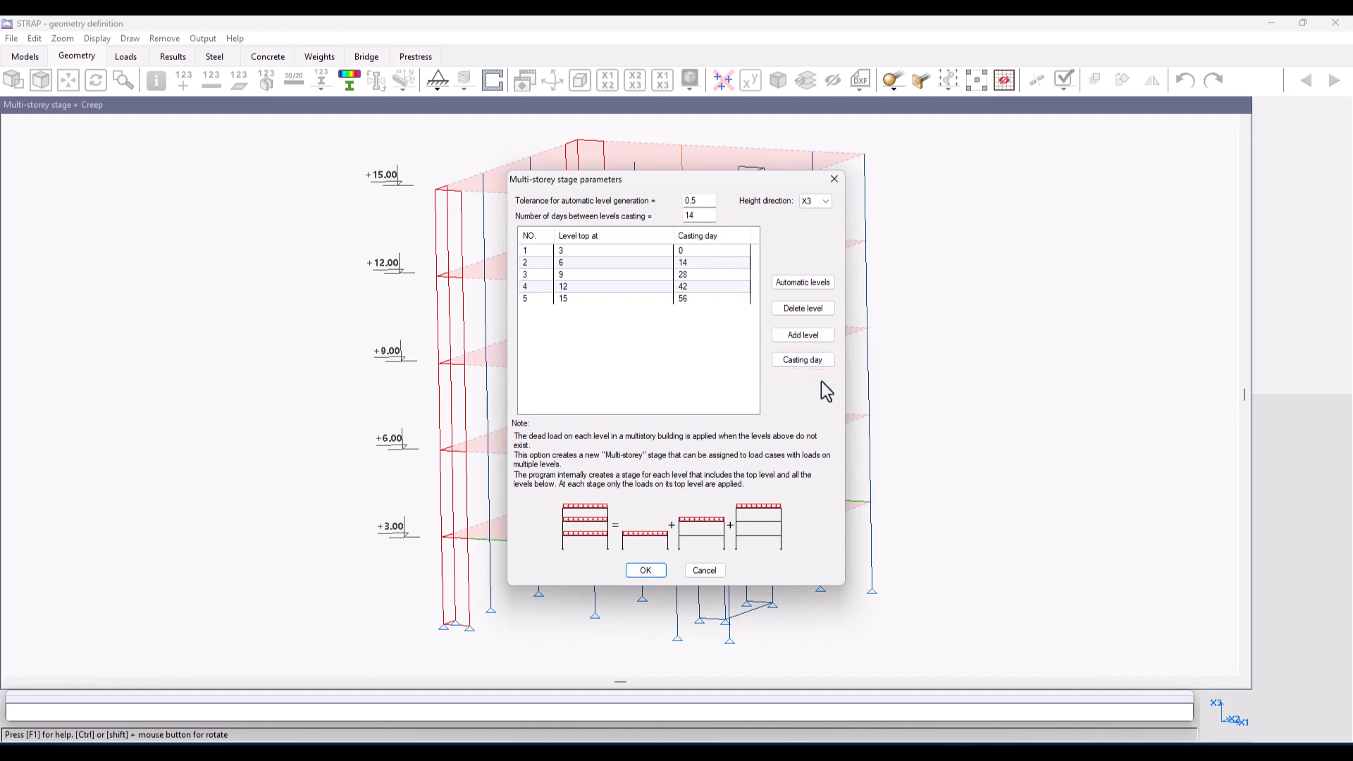
left_click(645, 568)
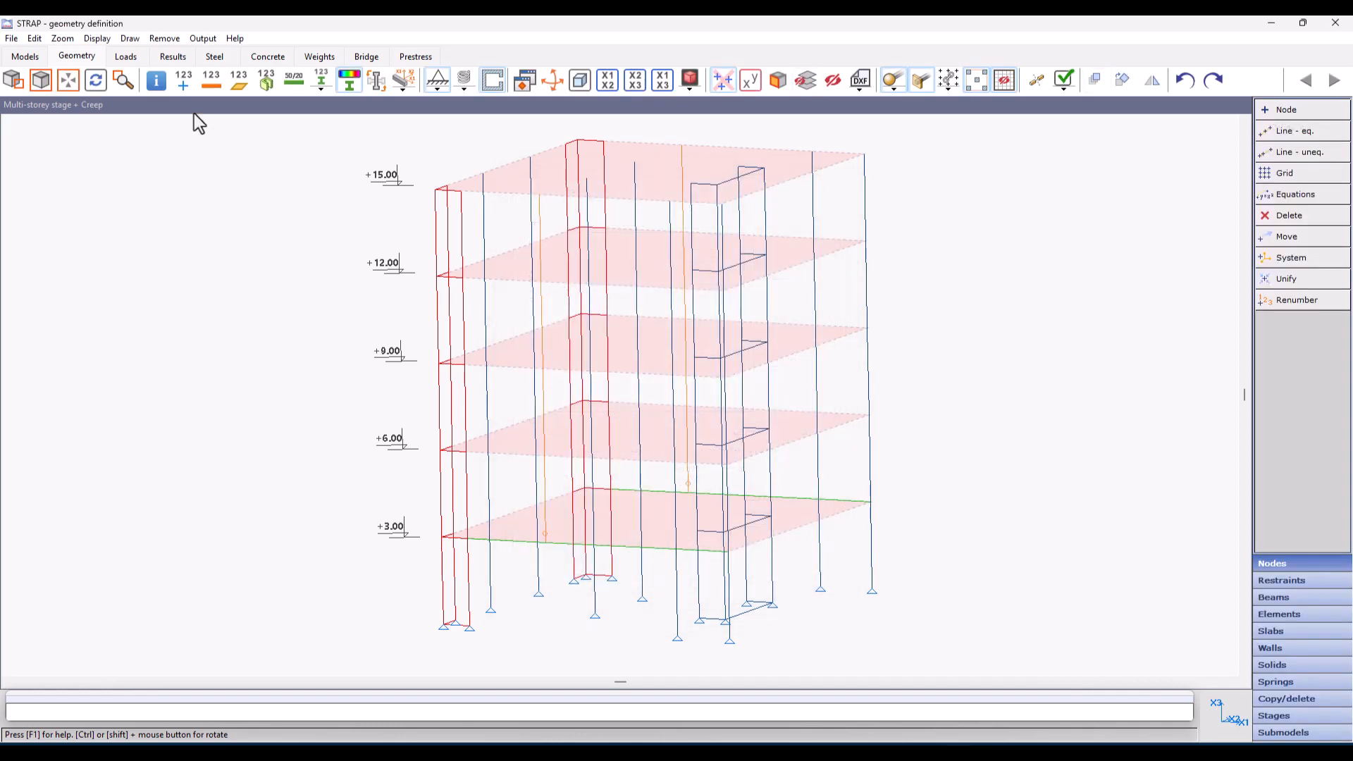
Step: Add creep to load case 3, Loads on multy-storey stage + Creep, with t start 10, t creep 0 and humidity 70%
left_click(126, 58)
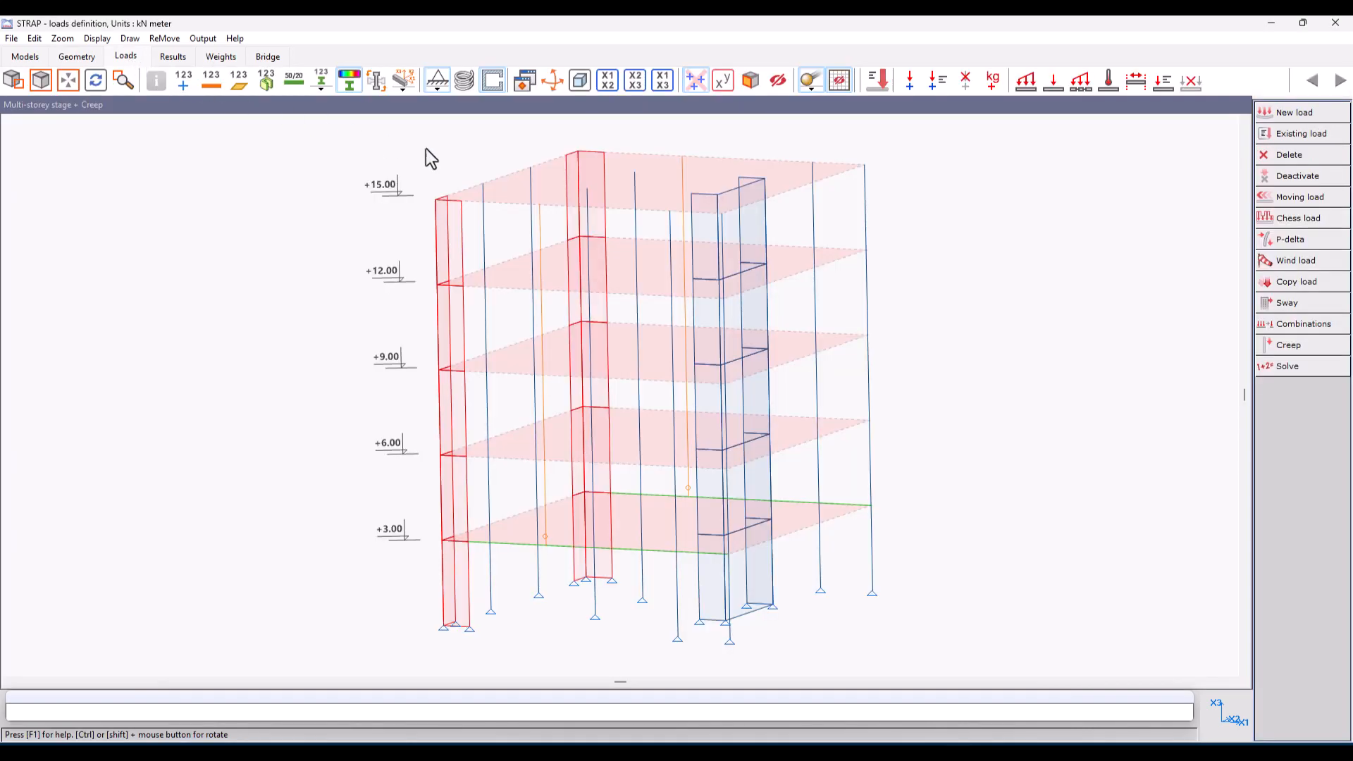
left_click(1328, 351)
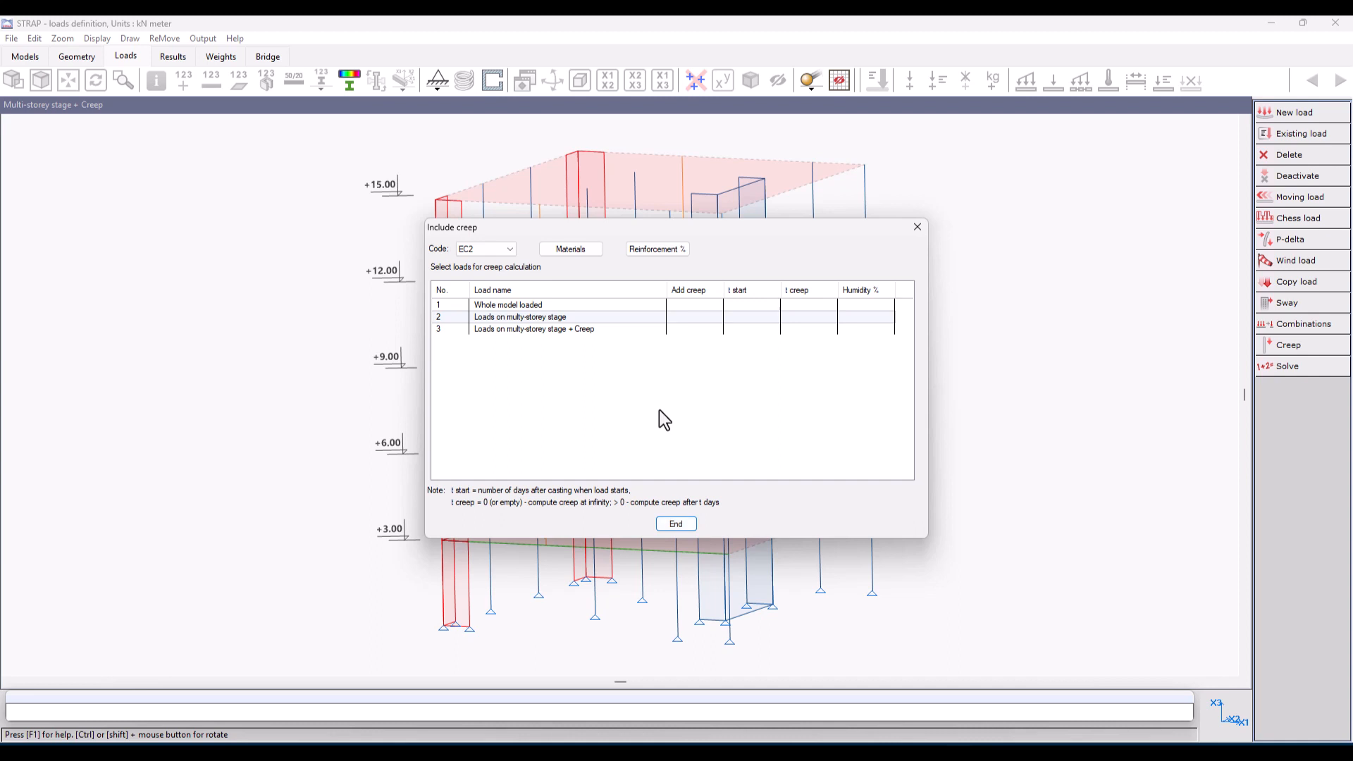
left_click(453, 333)
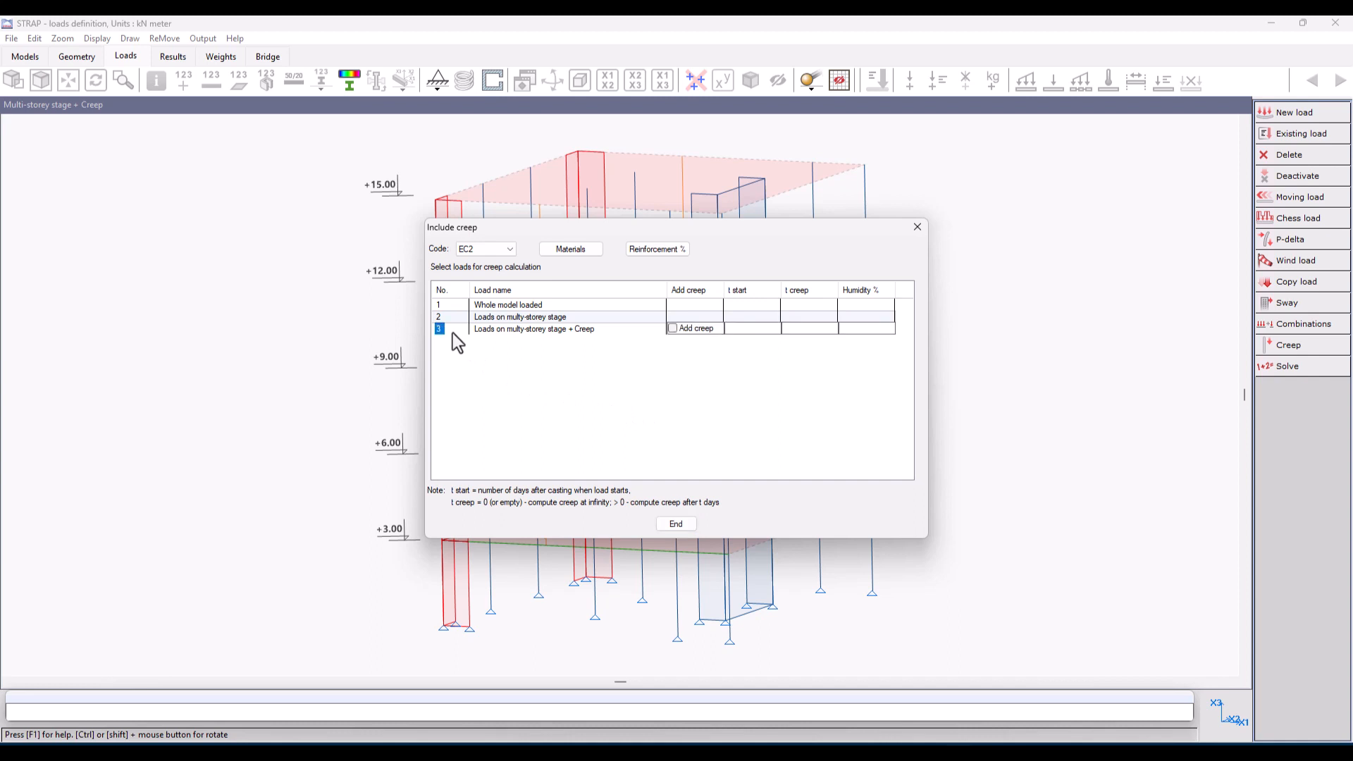
left_click(673, 329)
type("10")
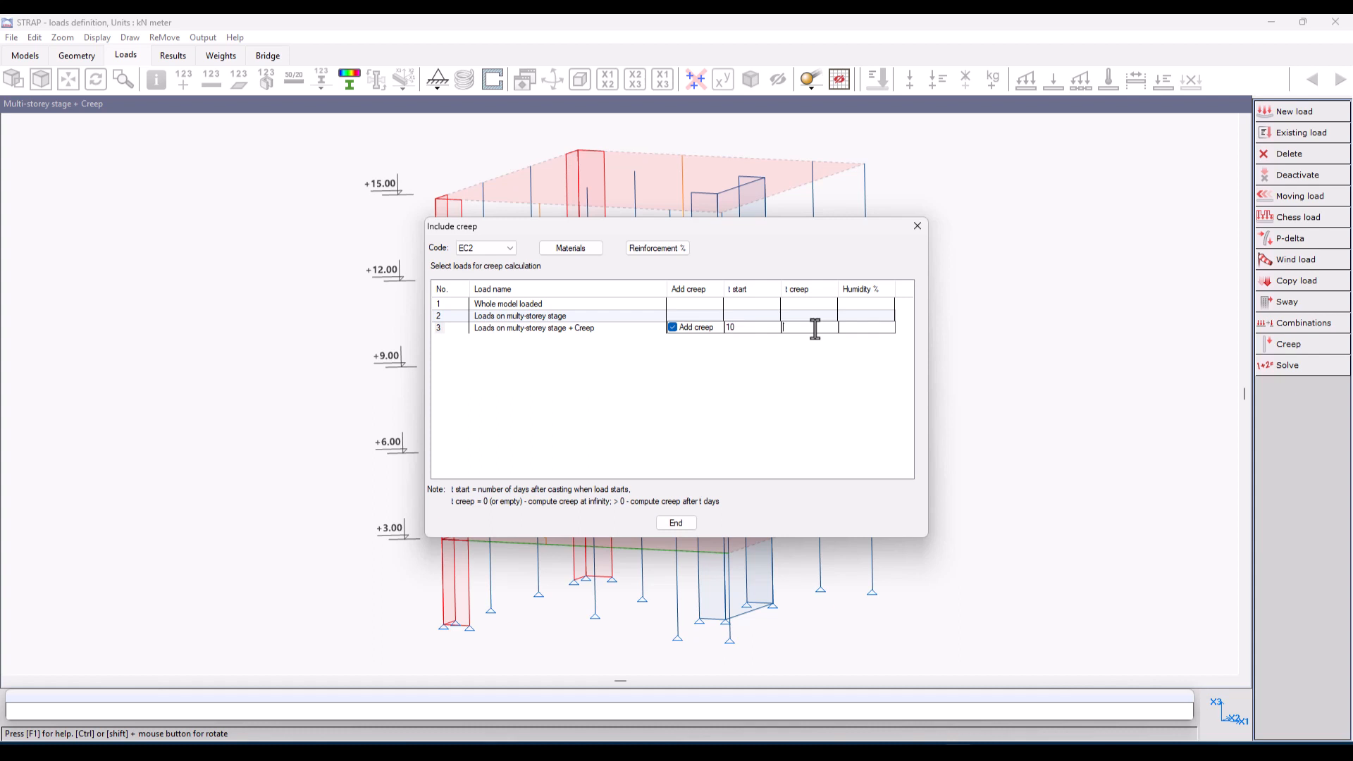
type("070")
Step: Choose EC2 as the creep code and keep the CONC material at Normal hardening speed
left_click(509, 253)
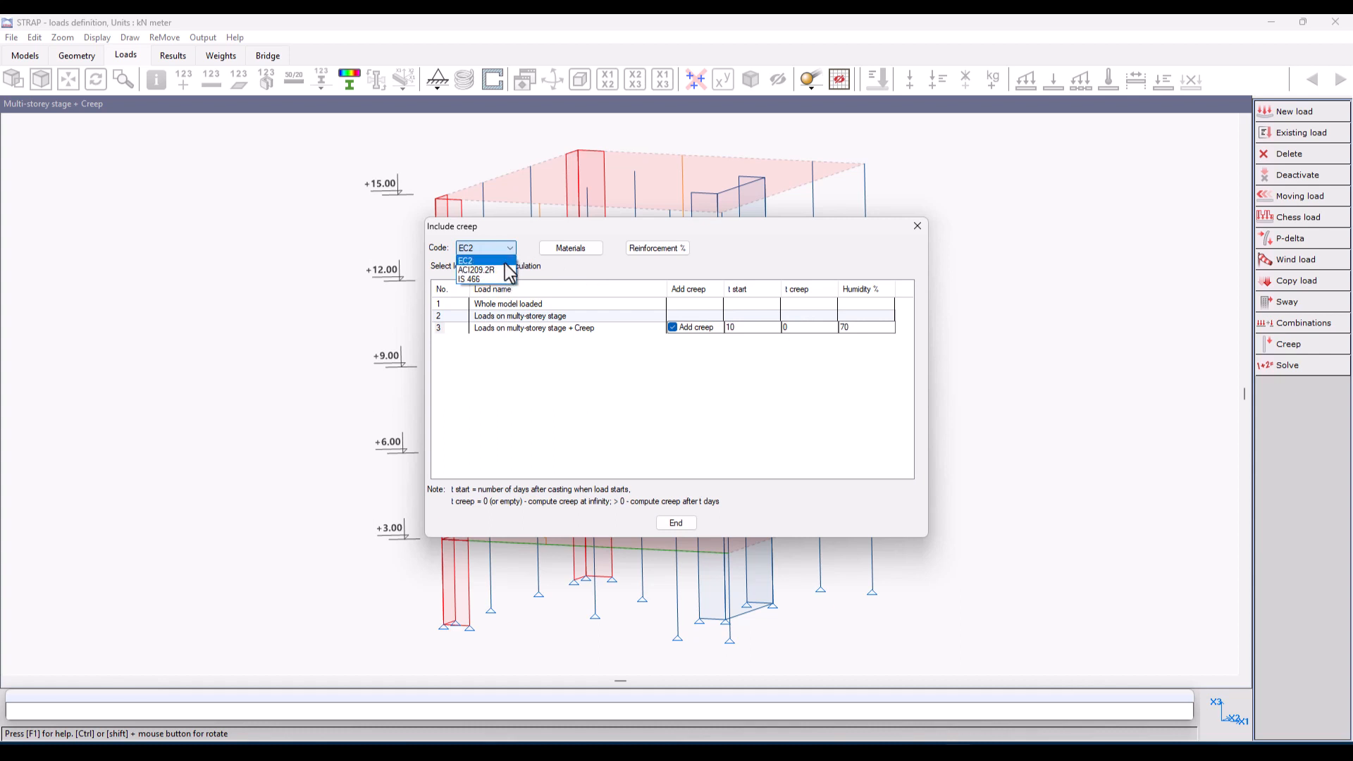
left_click(505, 263)
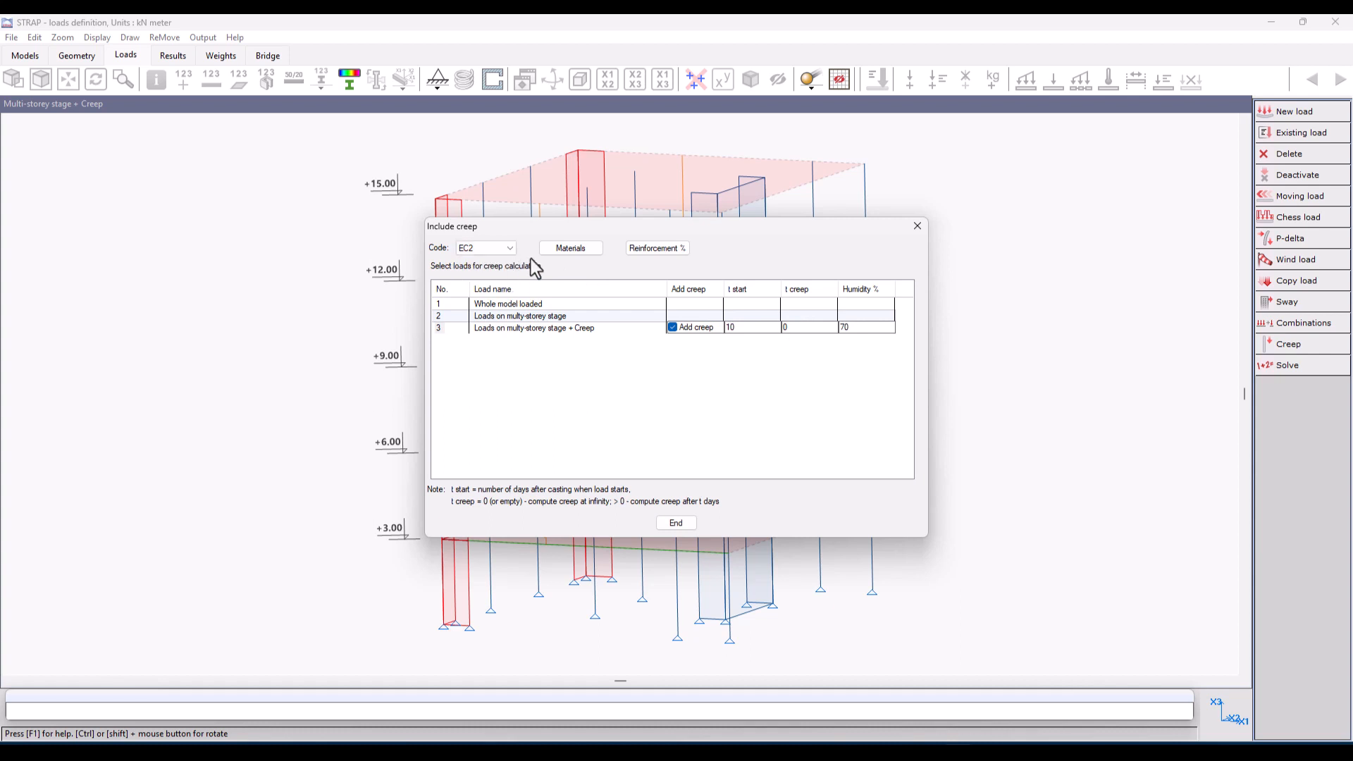
left_click(577, 251)
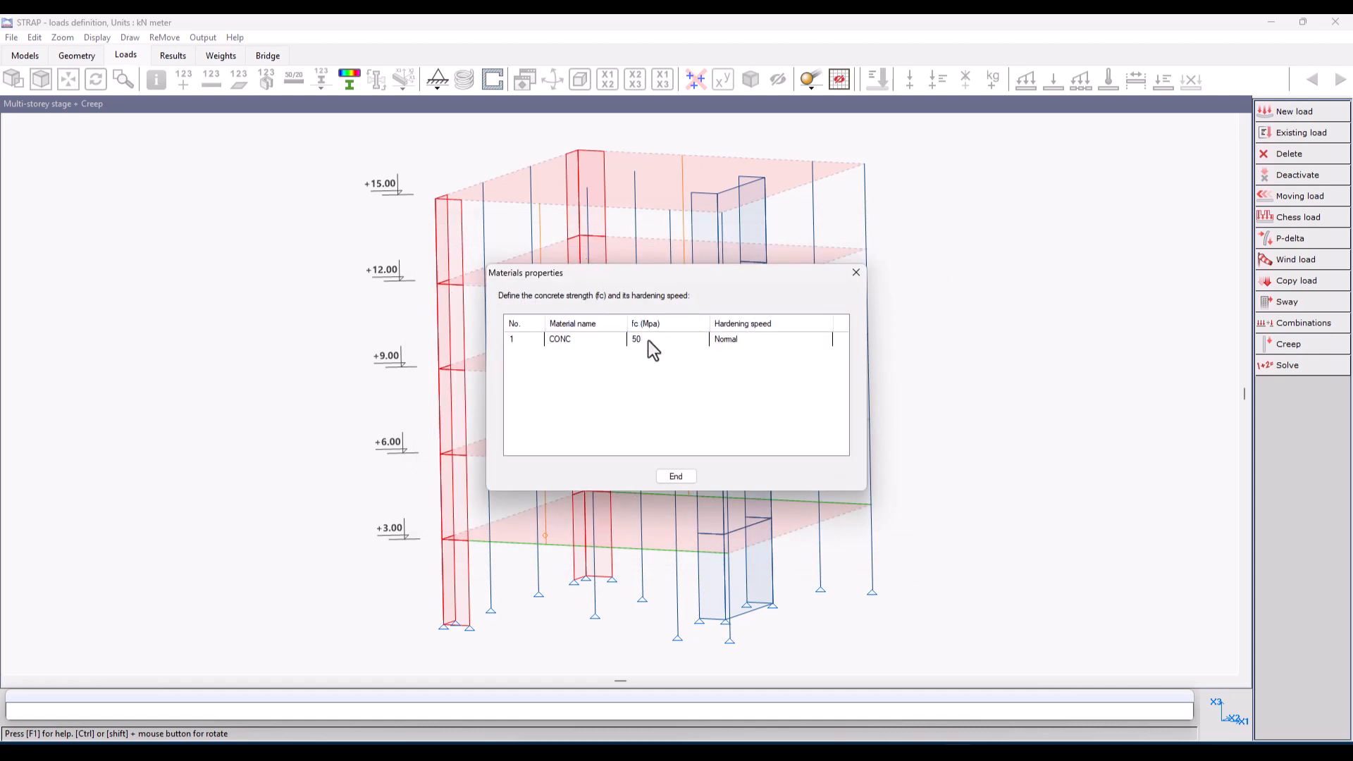
left_click(780, 342)
left_click(780, 343)
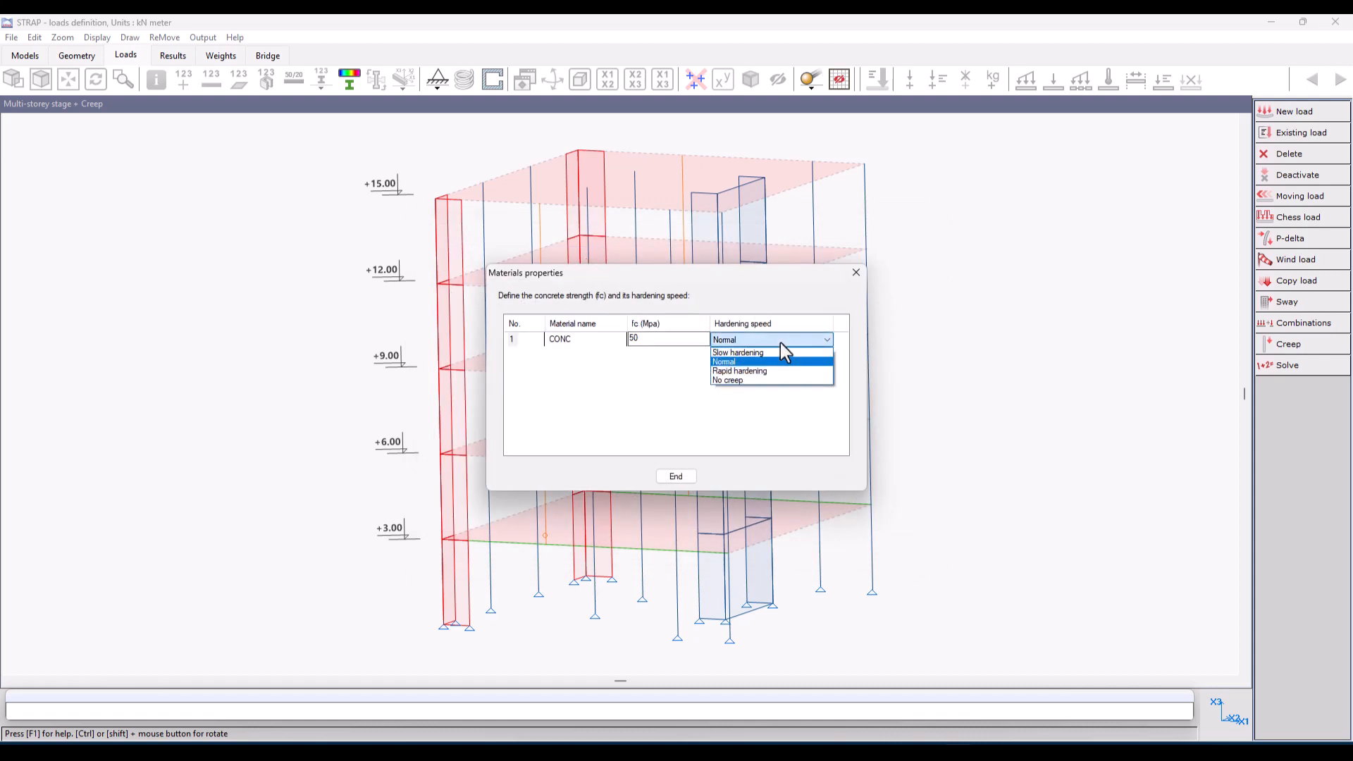
left_click(781, 342)
left_click(692, 477)
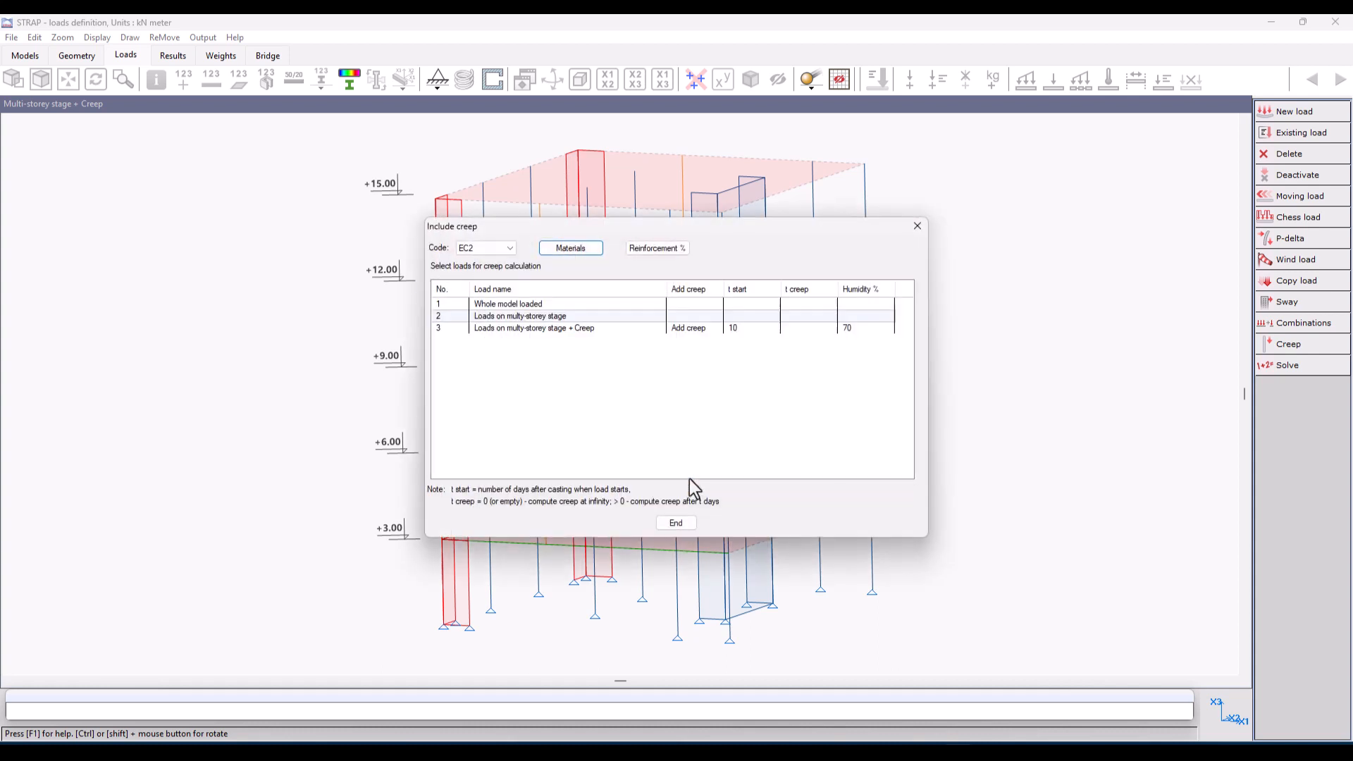
Step: Check the reinforcement percentages, finish the creep definition and solve the model
left_click(653, 250)
left_click(662, 521)
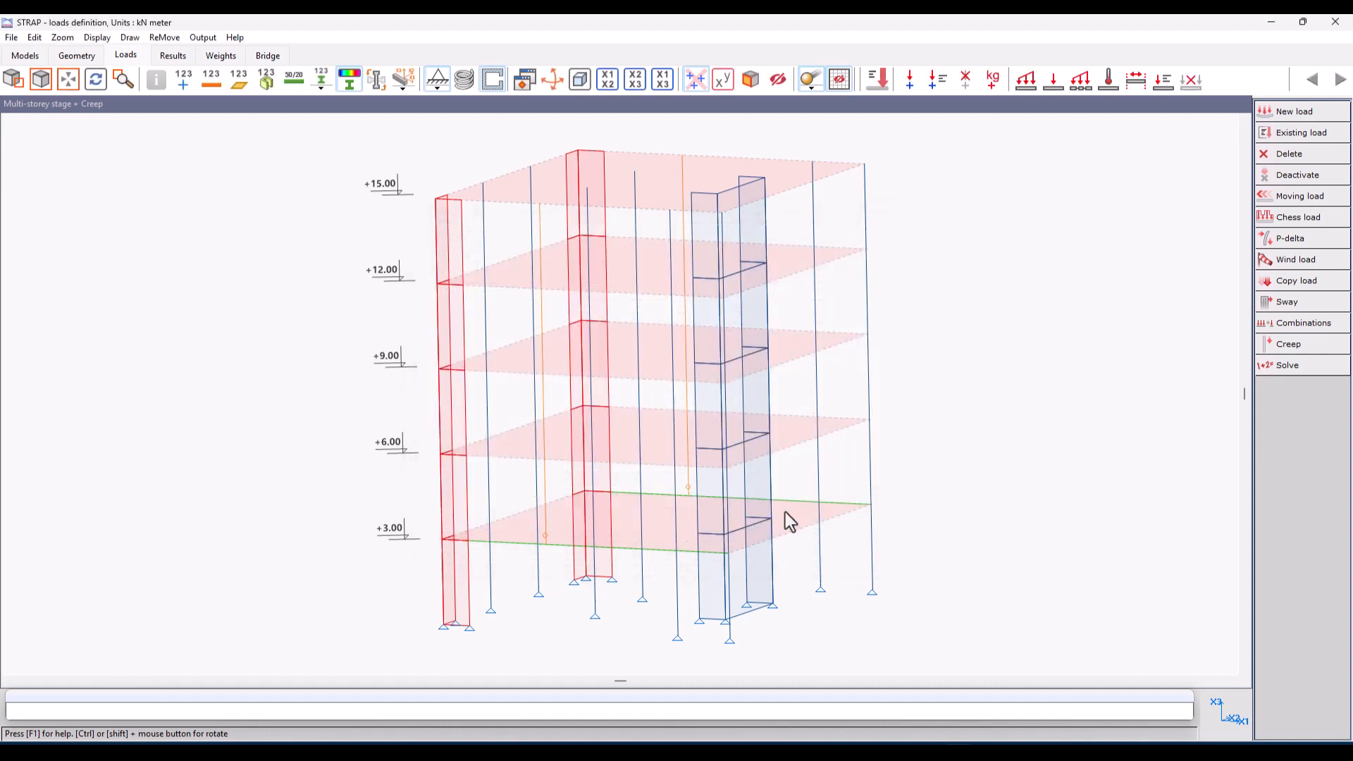
left_click(1290, 365)
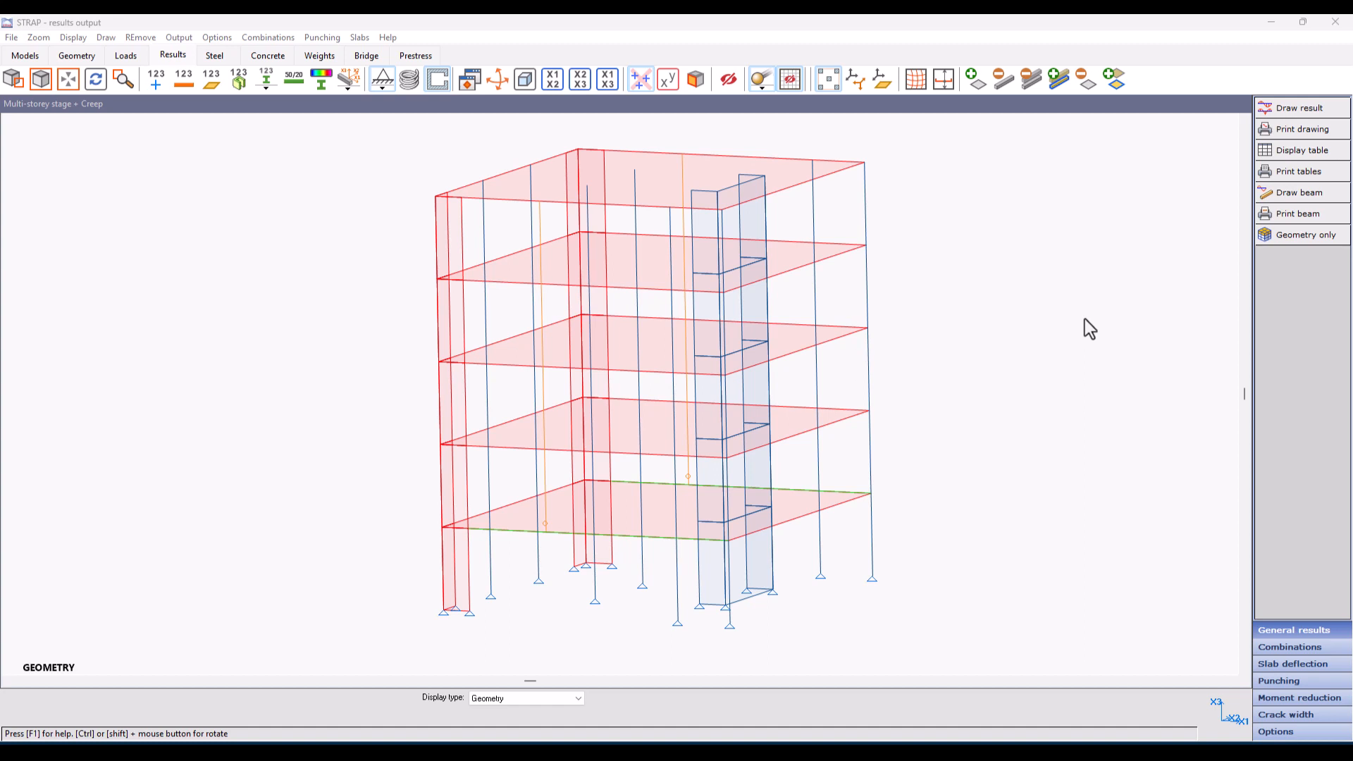
Step: Display the creep factors result table and examine the factors for the columns, elements, beams and walls
left_click(1311, 150)
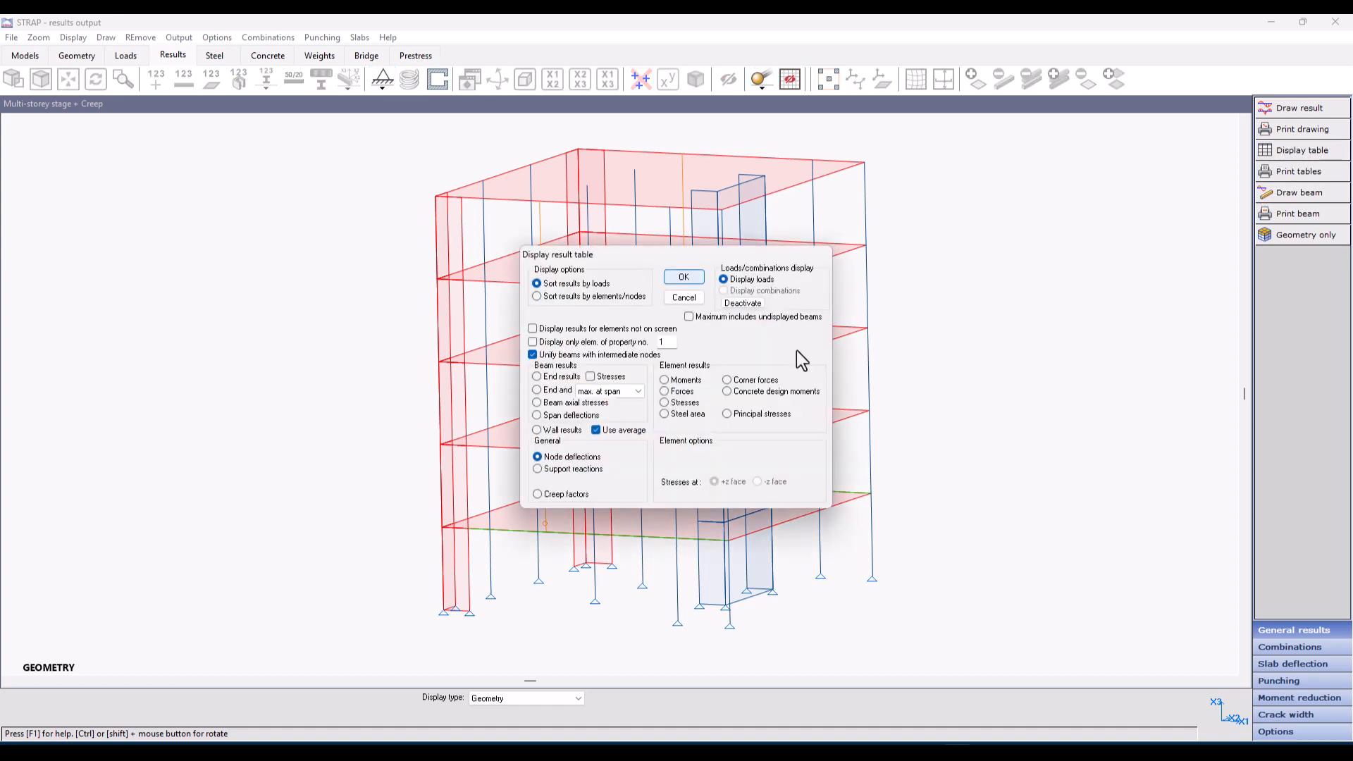
left_click(557, 494)
left_click(683, 279)
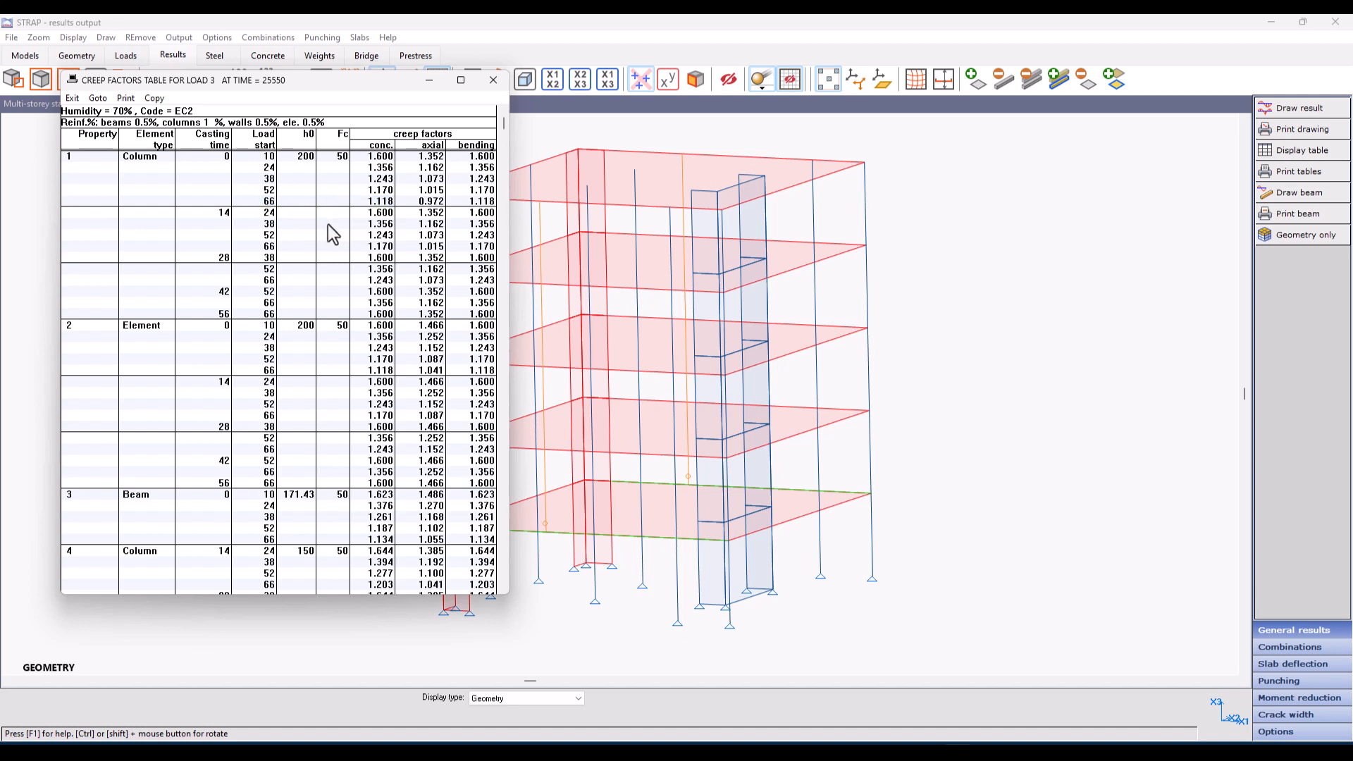
scroll(328, 233, "down", 7)
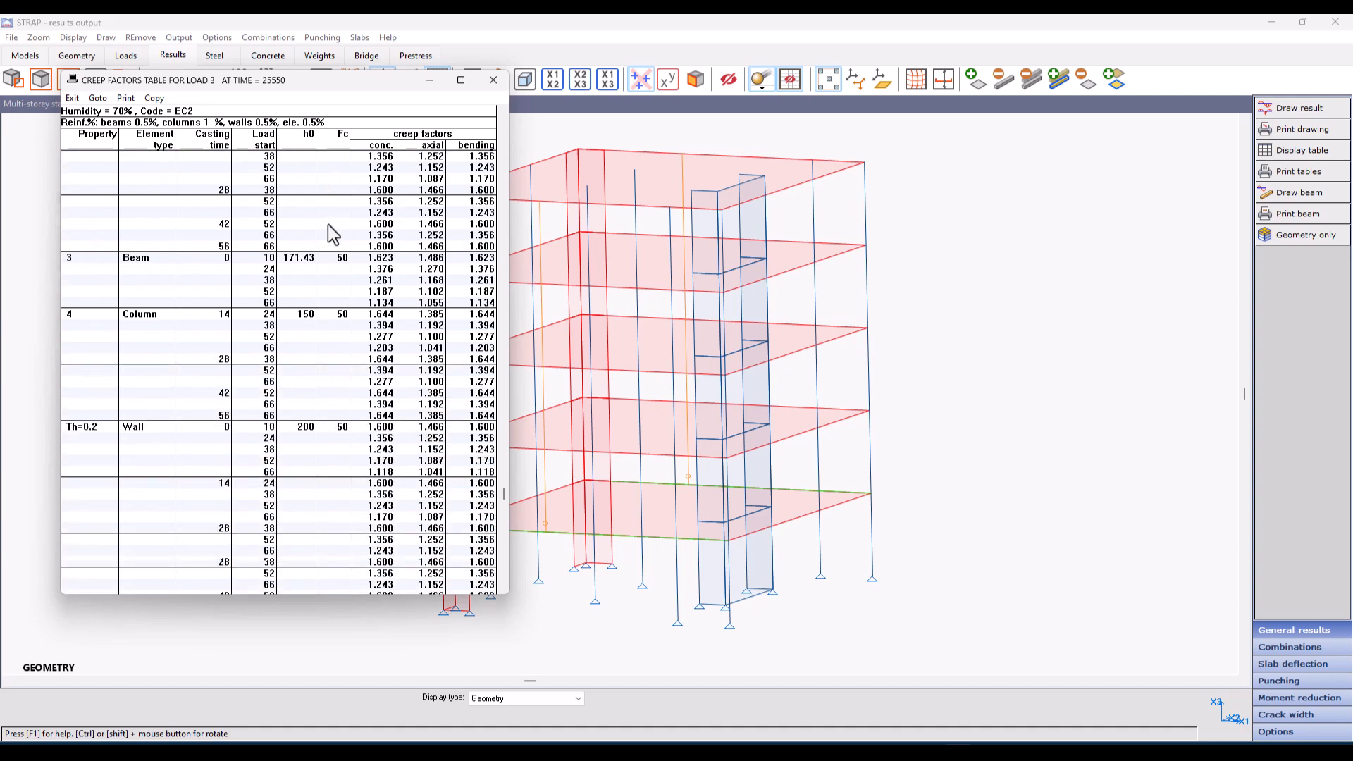
Step: Finish reviewing the creep factors table, close it, and compare the load case displacements of the roof-edge node above the planted column
scroll(327, 224, "down", 1)
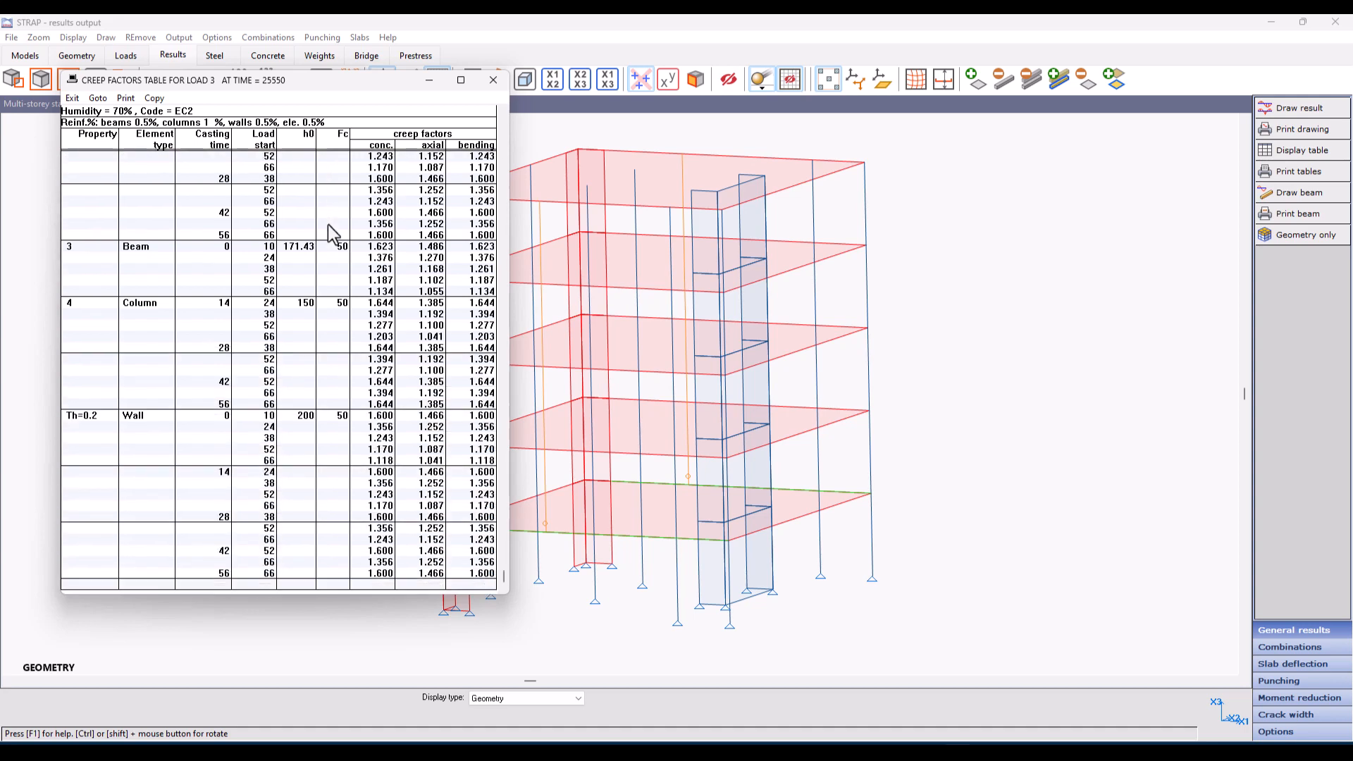
left_click(73, 98)
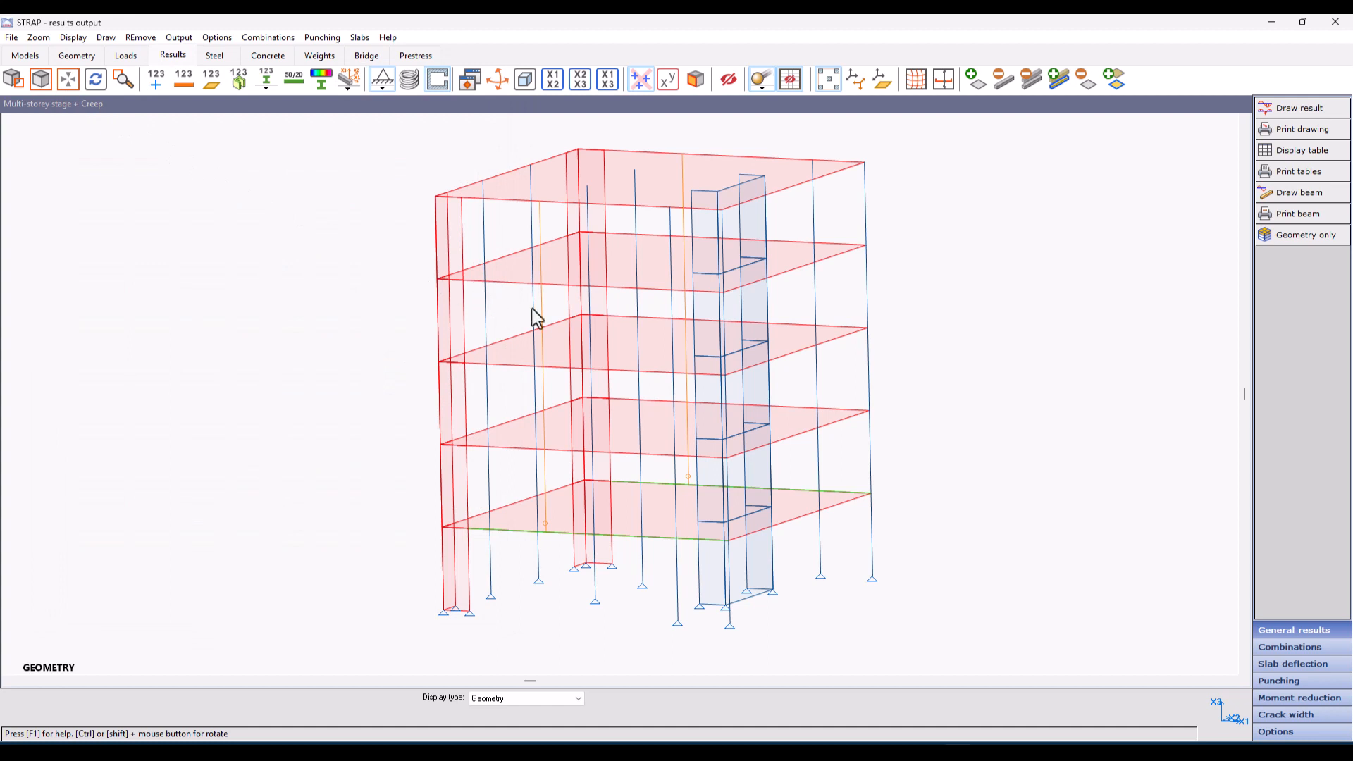
right_click(548, 210)
left_click(561, 166)
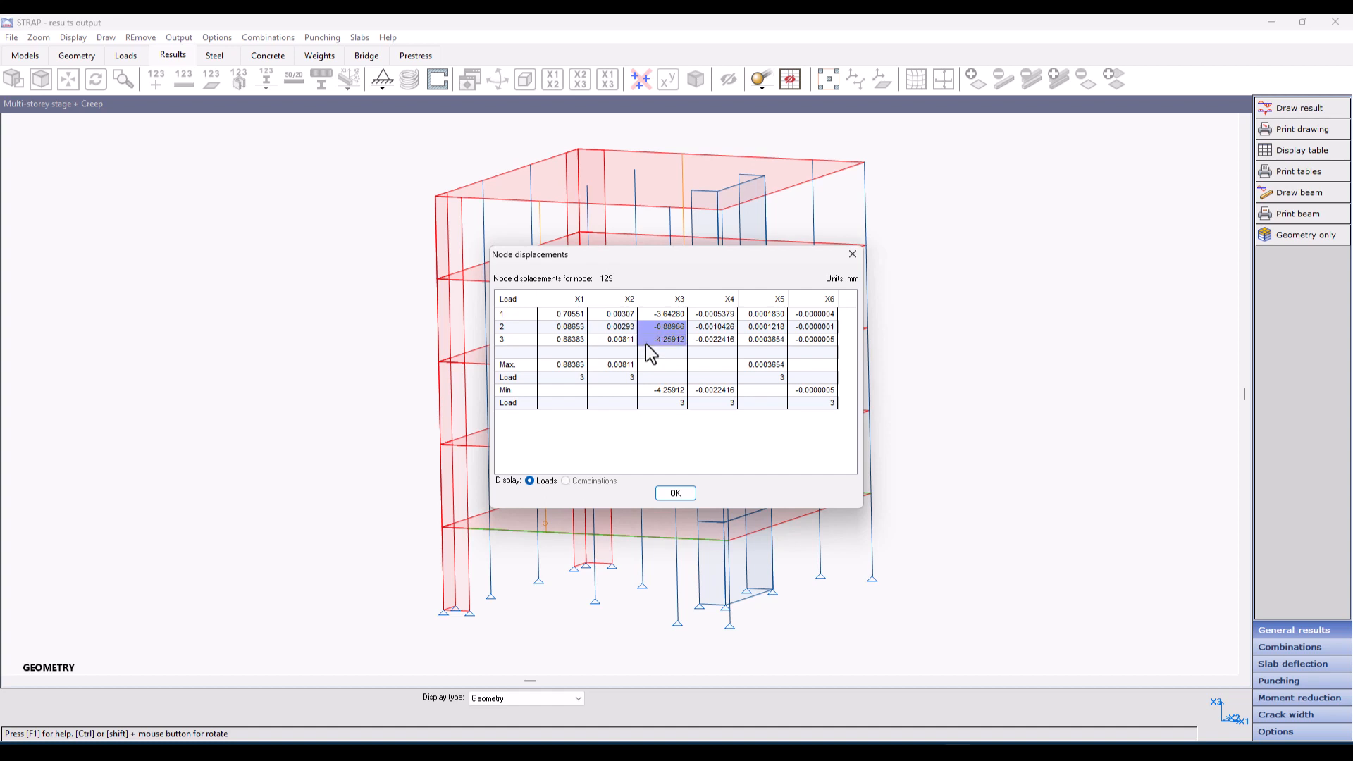
left_click(674, 495)
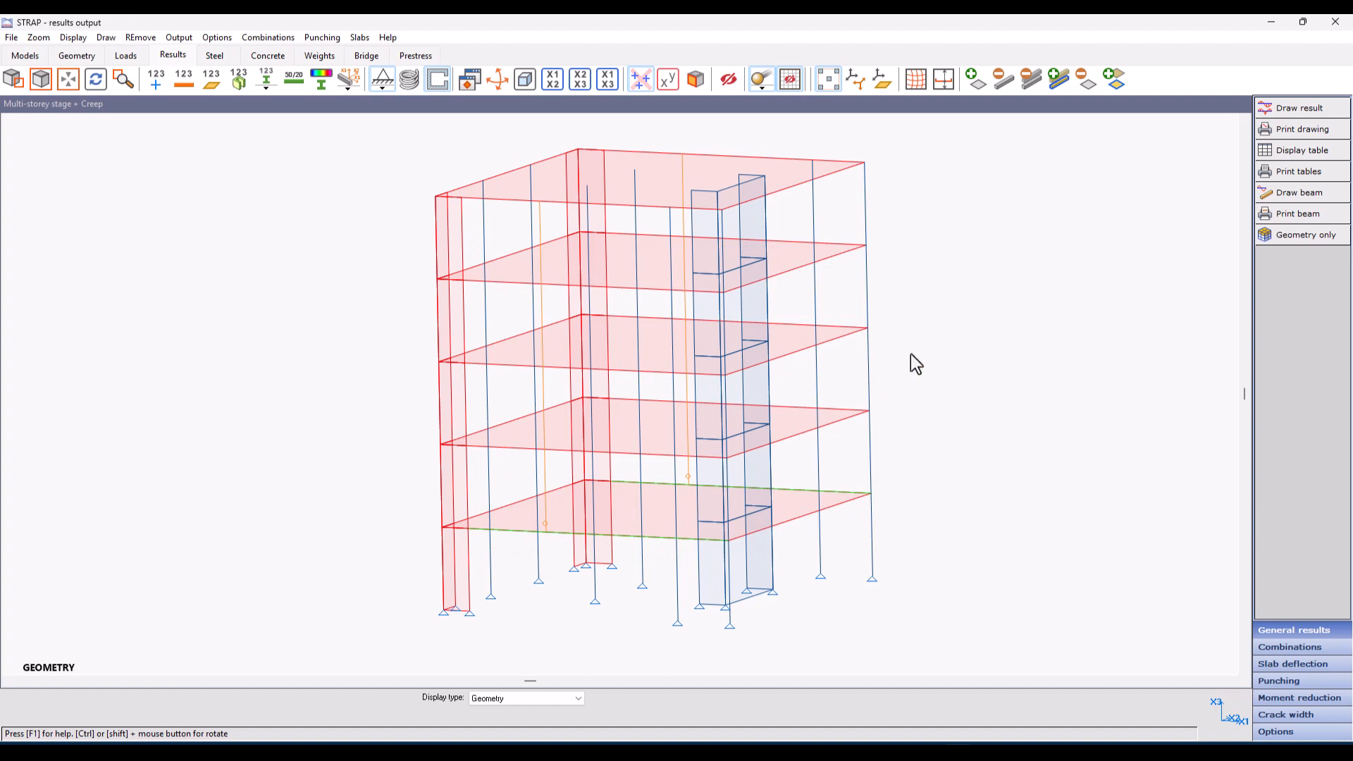
Step: Draw the M2 beam result diagram for load case 1 - Whole model loaded and step through the following two load cases
left_click(1301, 111)
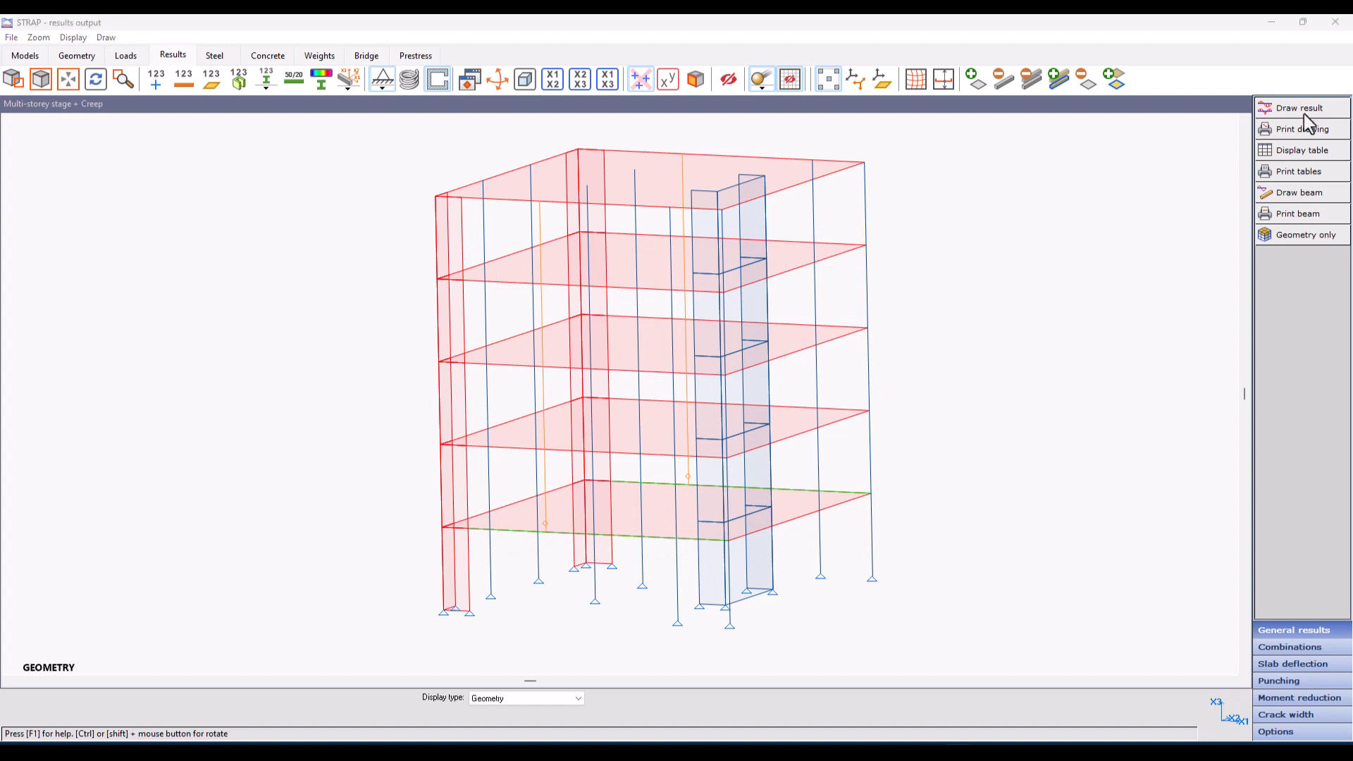
left_click(667, 277)
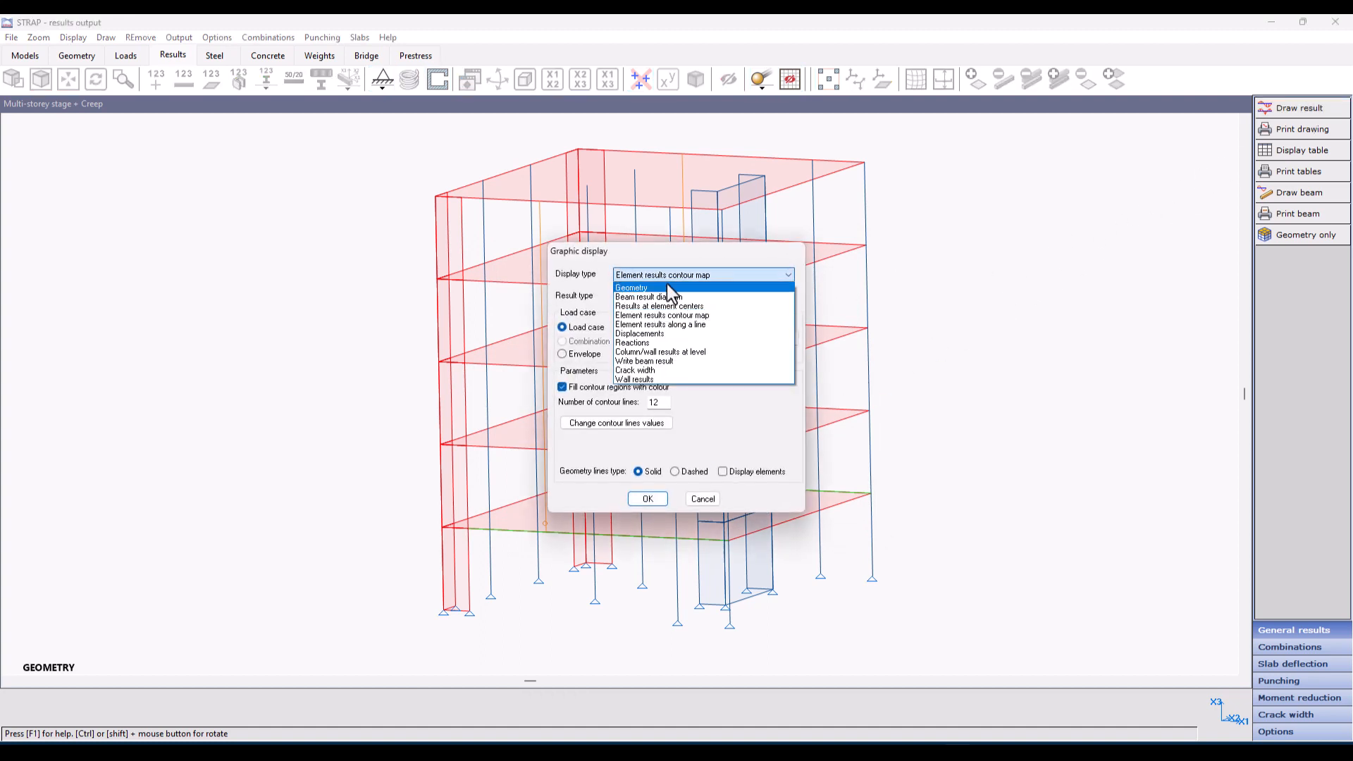
left_click(665, 295)
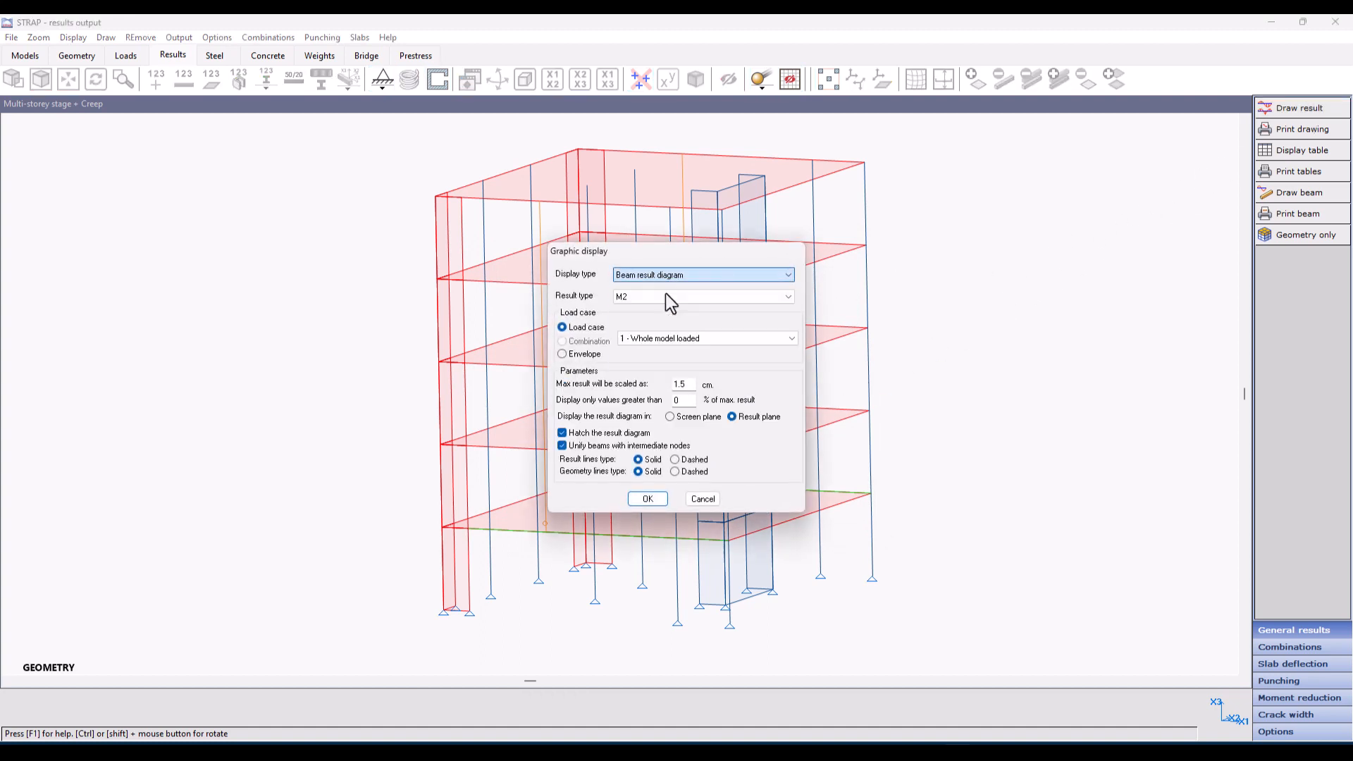
left_click(647, 499)
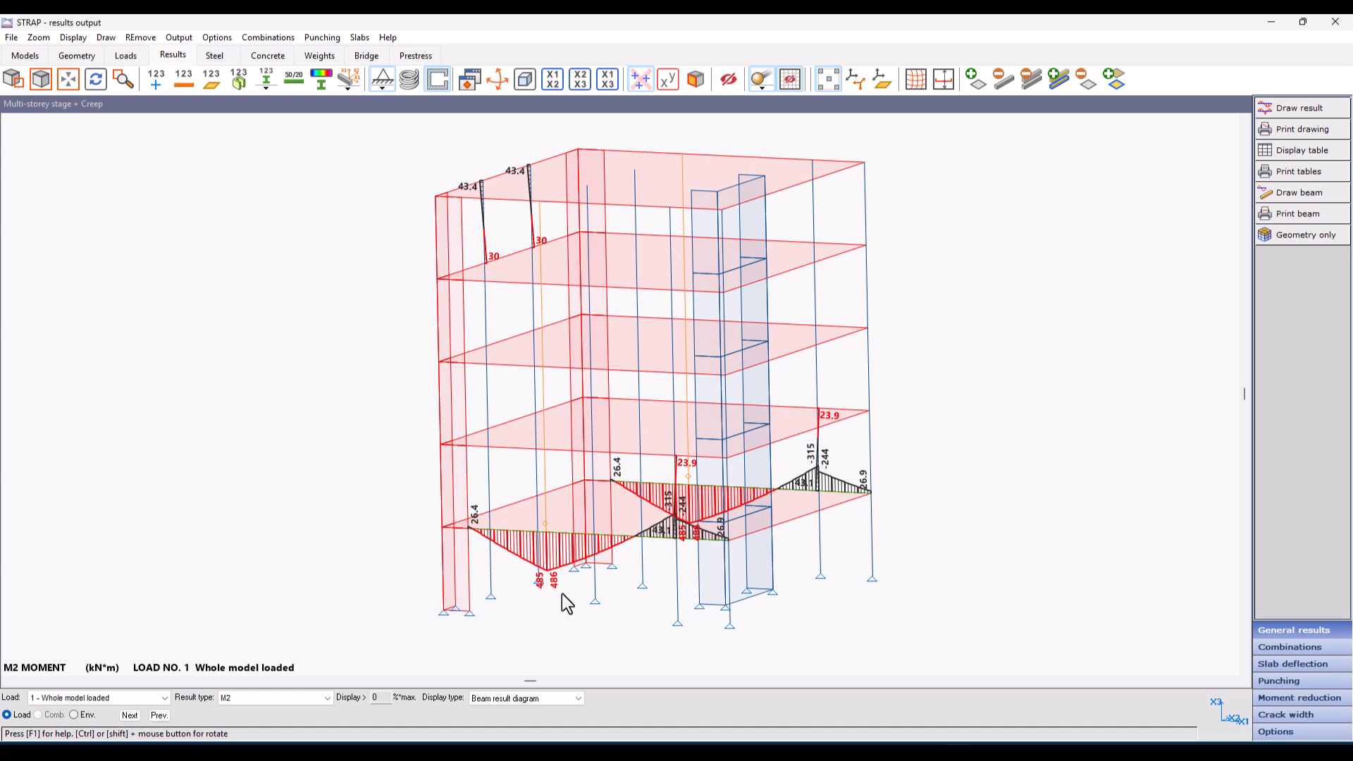
left_click(129, 716)
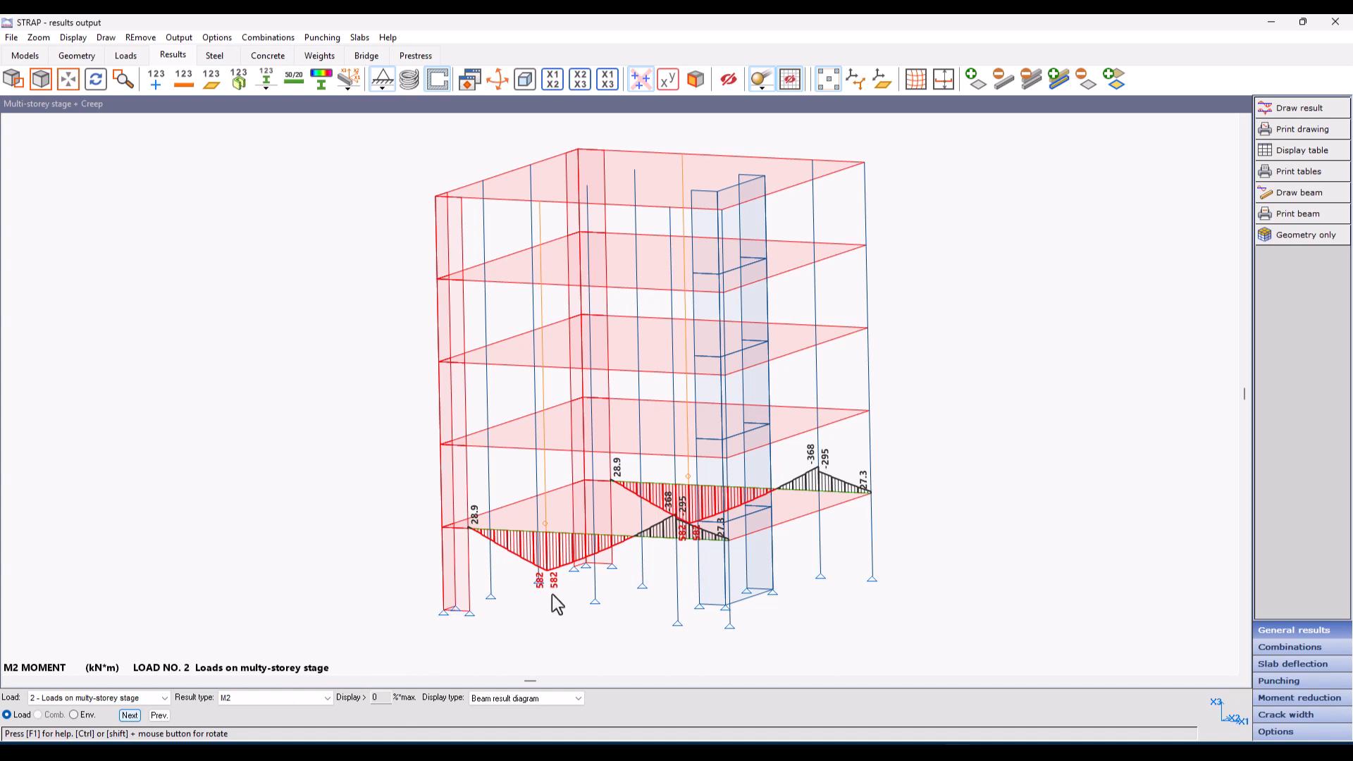
left_click(134, 715)
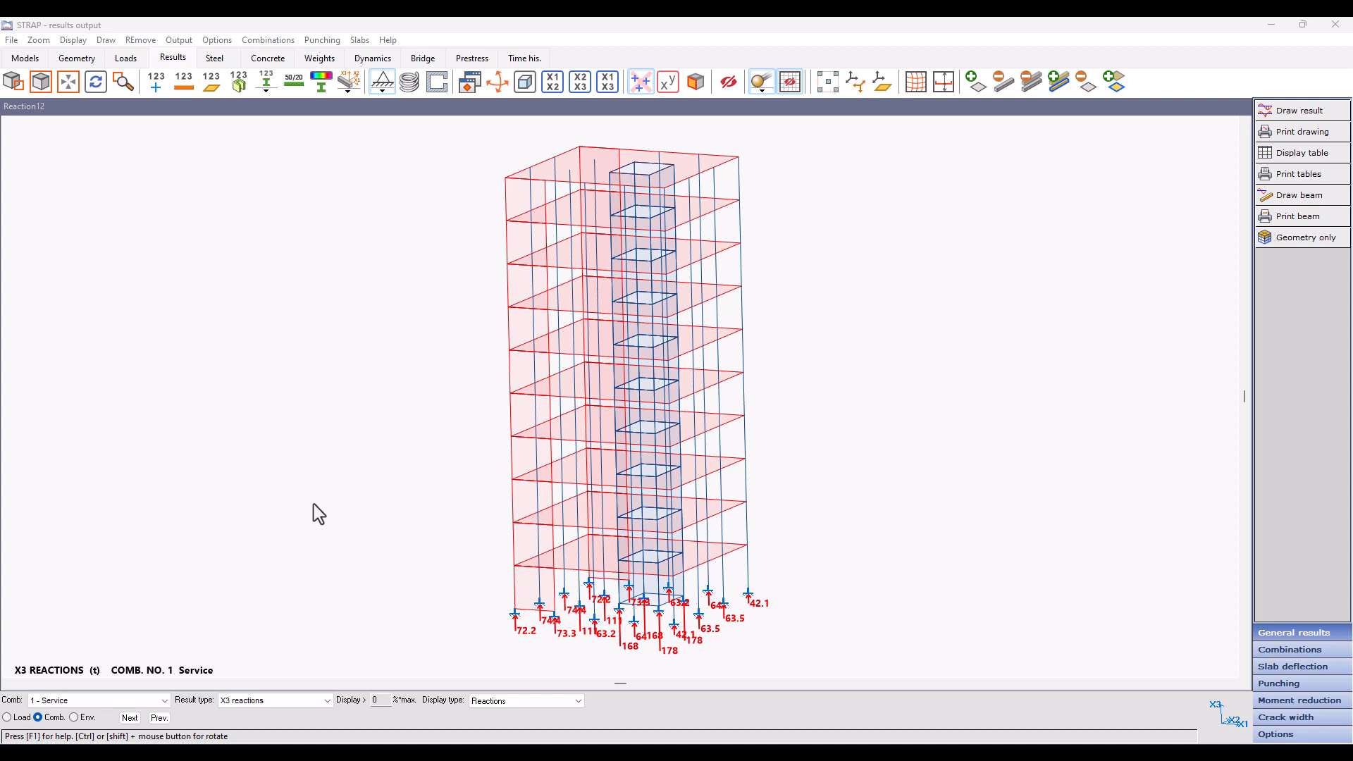
Step: In the Reaction12 model, check the available result combinations and start exporting the reactions to a file
left_click(68, 702)
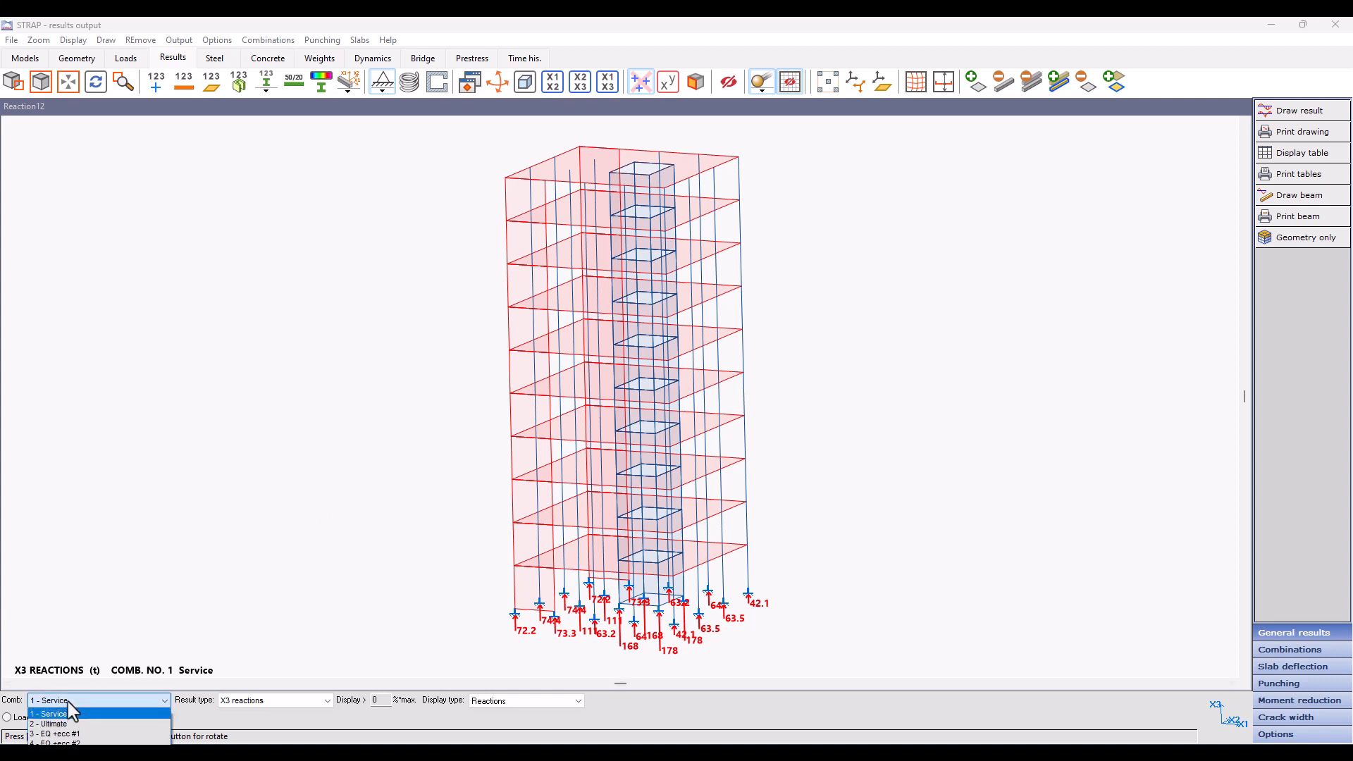
left_click(68, 702)
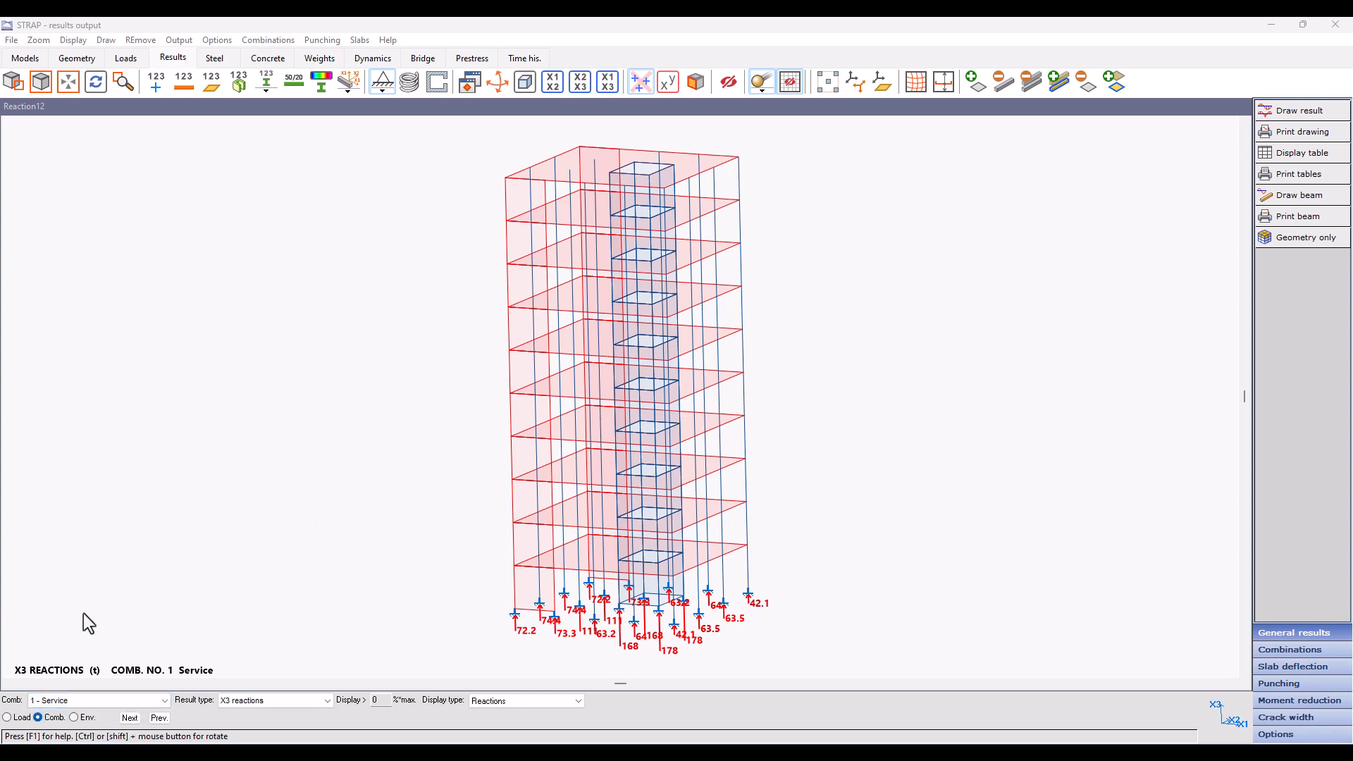
left_click(192, 45)
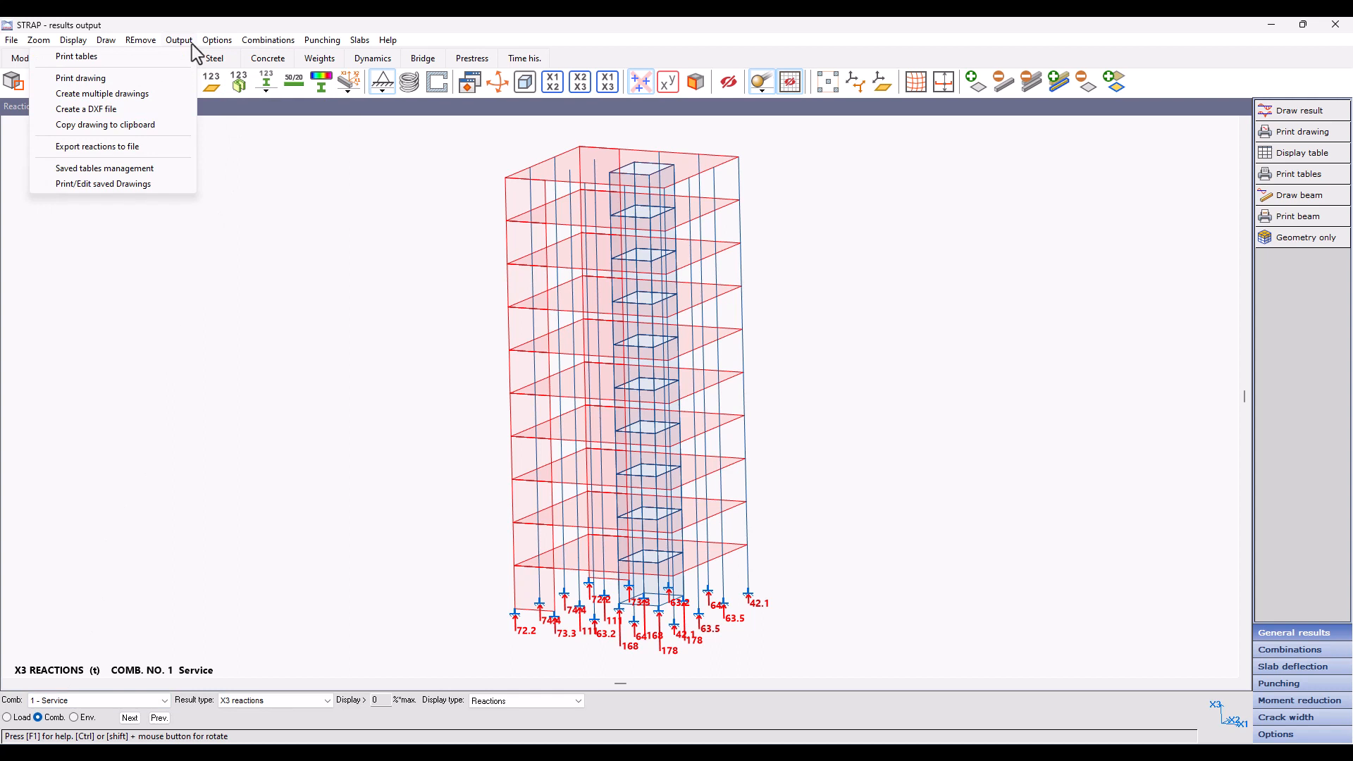
left_click(146, 146)
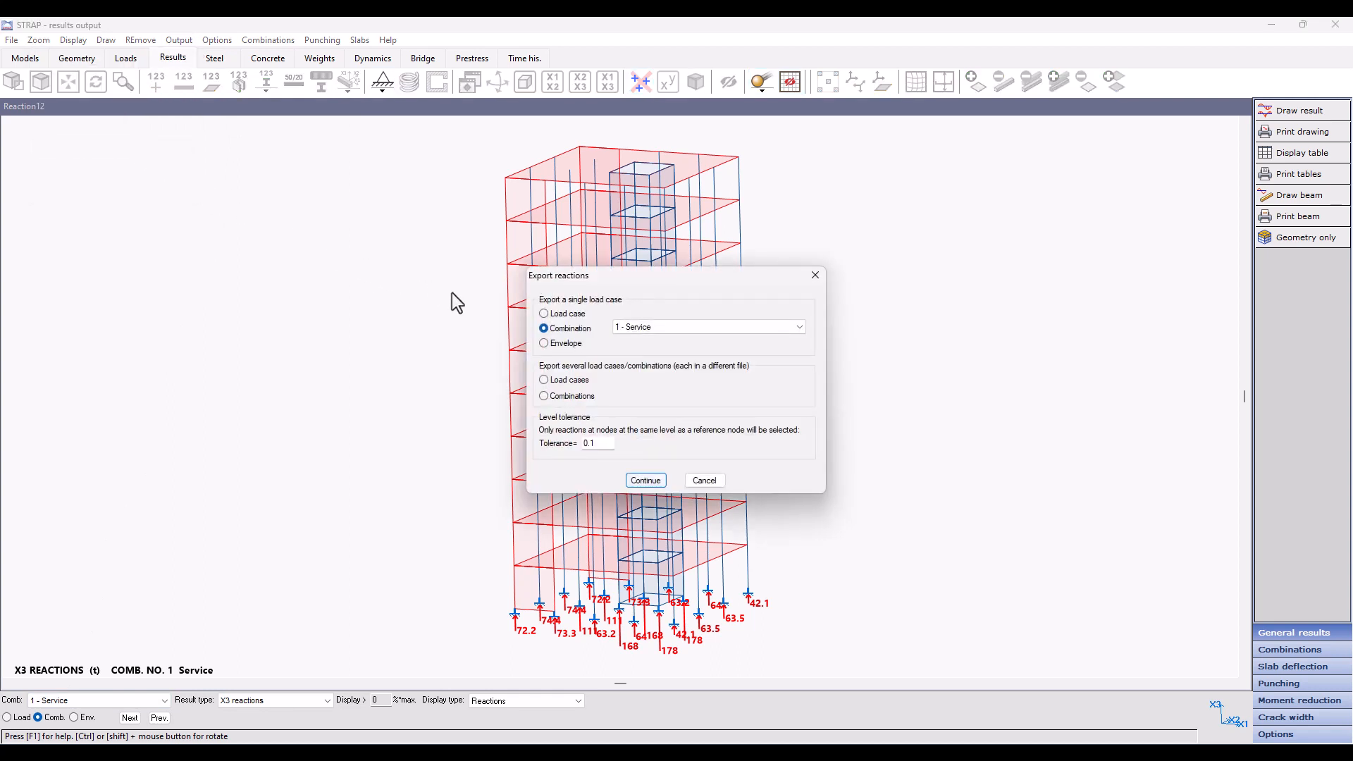
Step: Try the single export choices: load case 1 - Dead- SW, combination 1 - Service and the maximum load case envelope
left_click(564, 317)
left_click(655, 324)
left_click(643, 334)
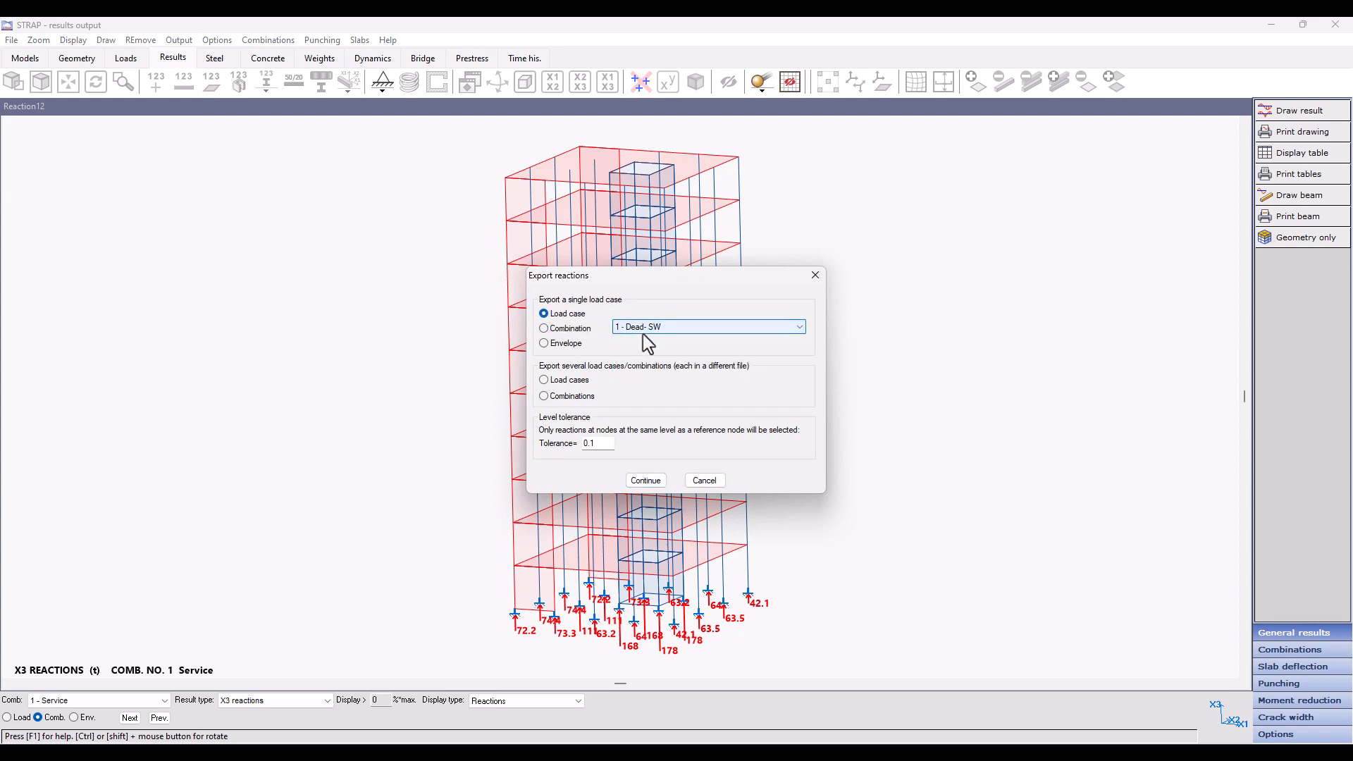
left_click(564, 328)
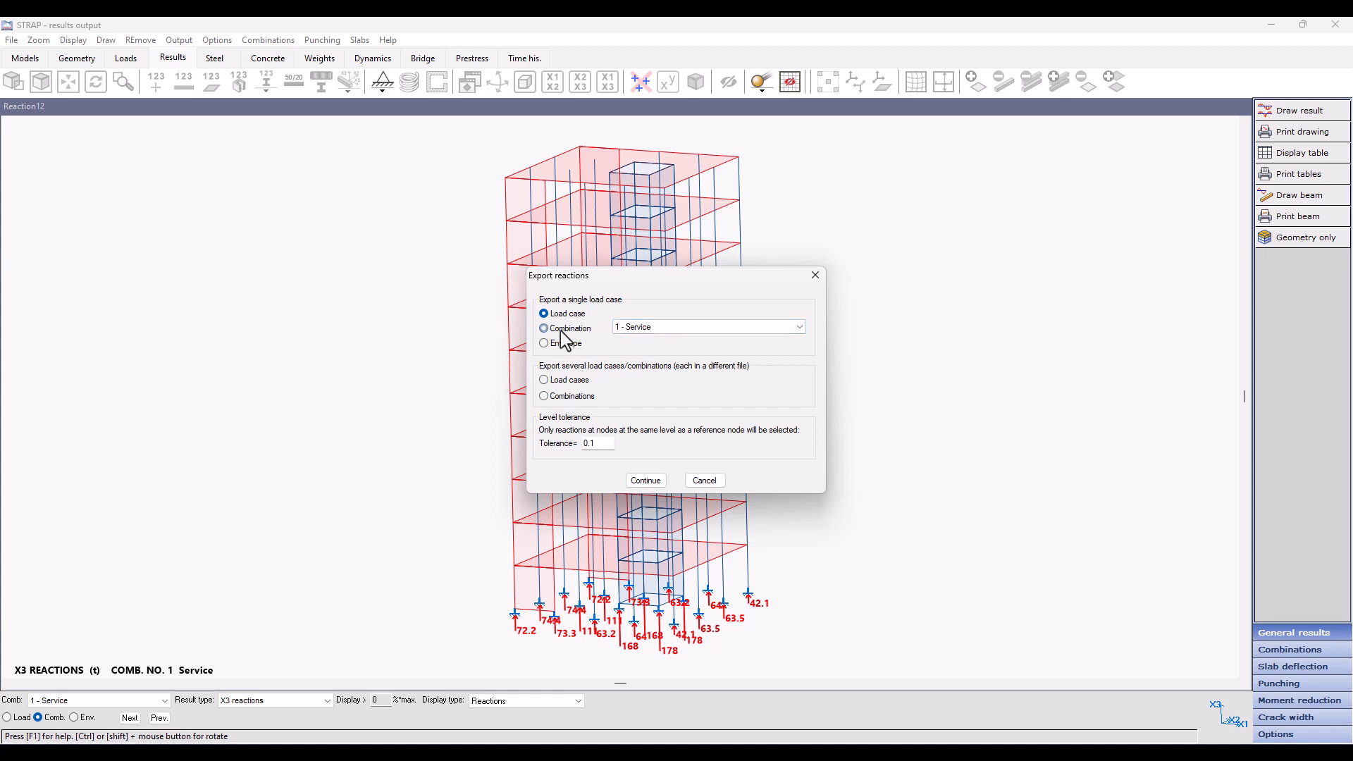
left_click(649, 328)
left_click(643, 339)
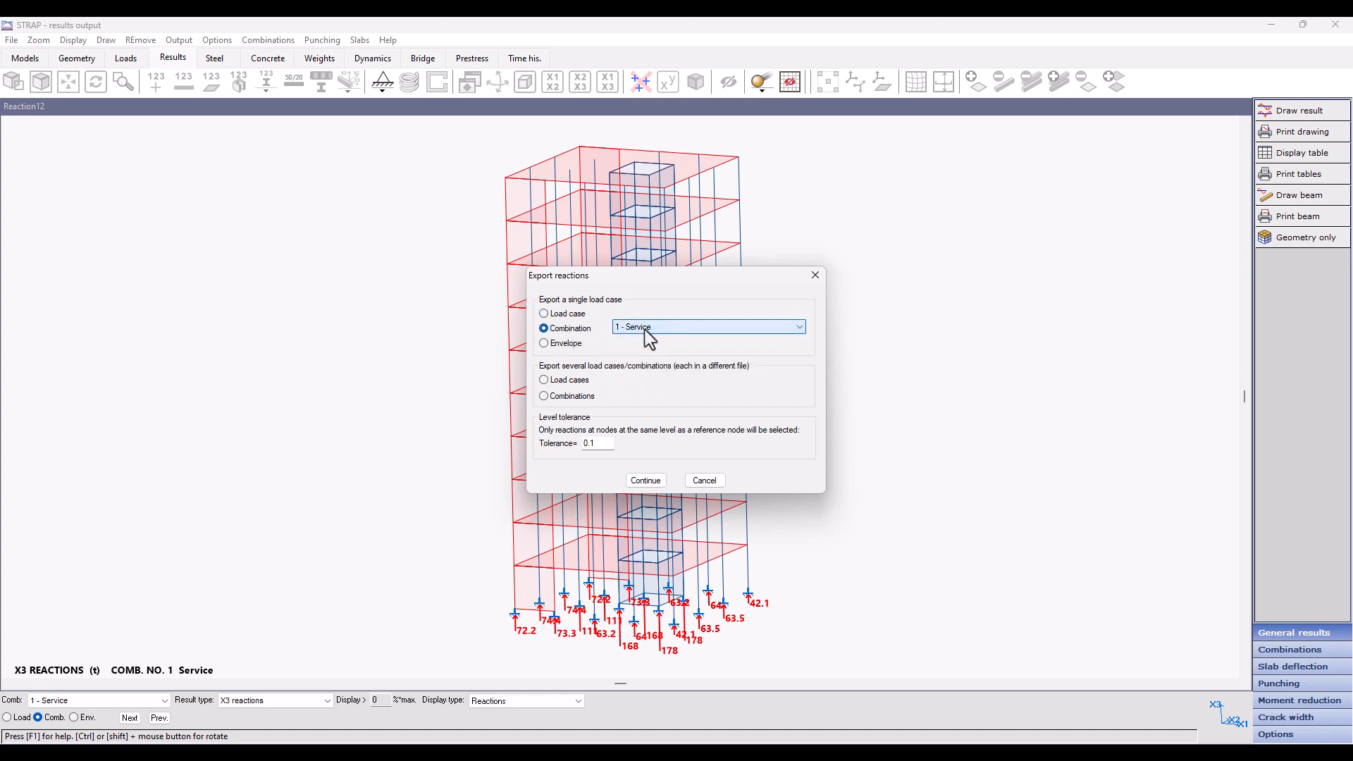
left_click(562, 346)
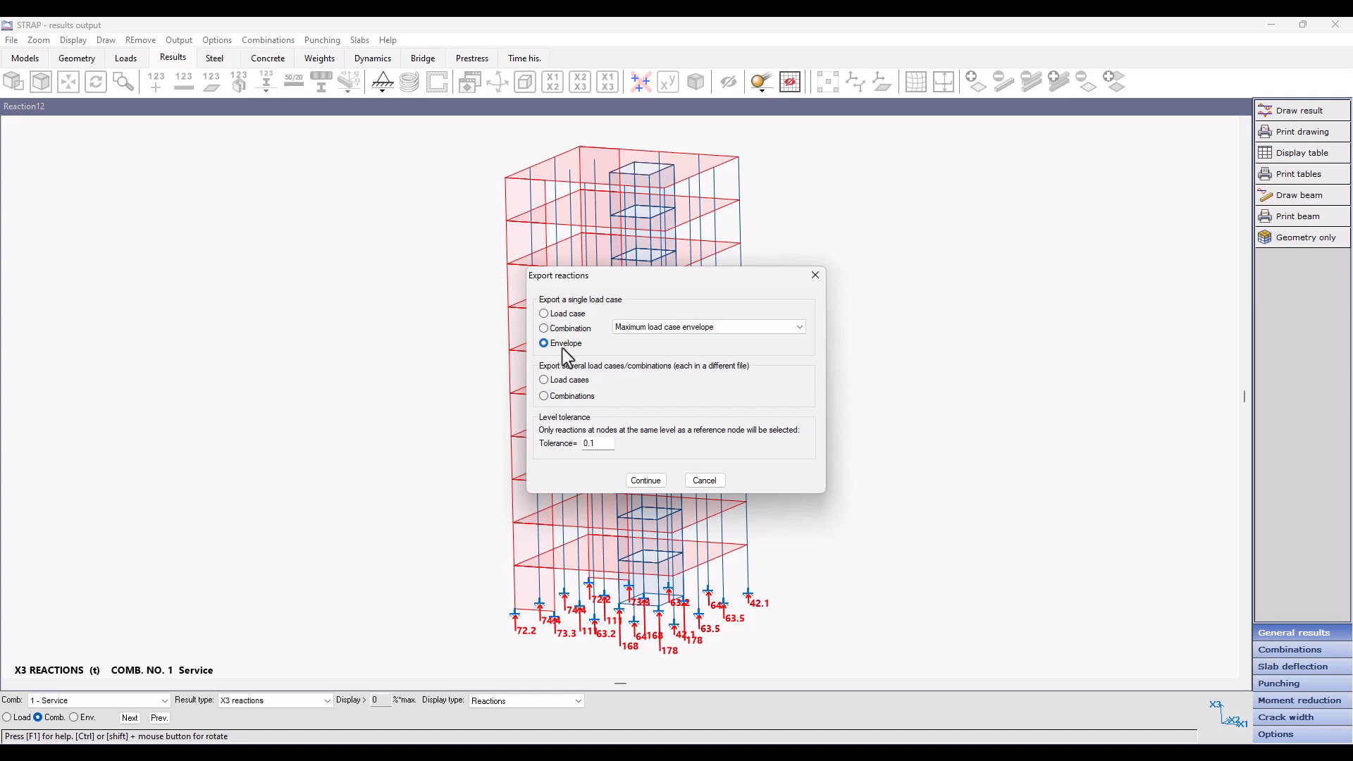
Step: Try exporting several load cases, excluding and re-including Dead add and Live, and try the option for several combinations
left_click(565, 382)
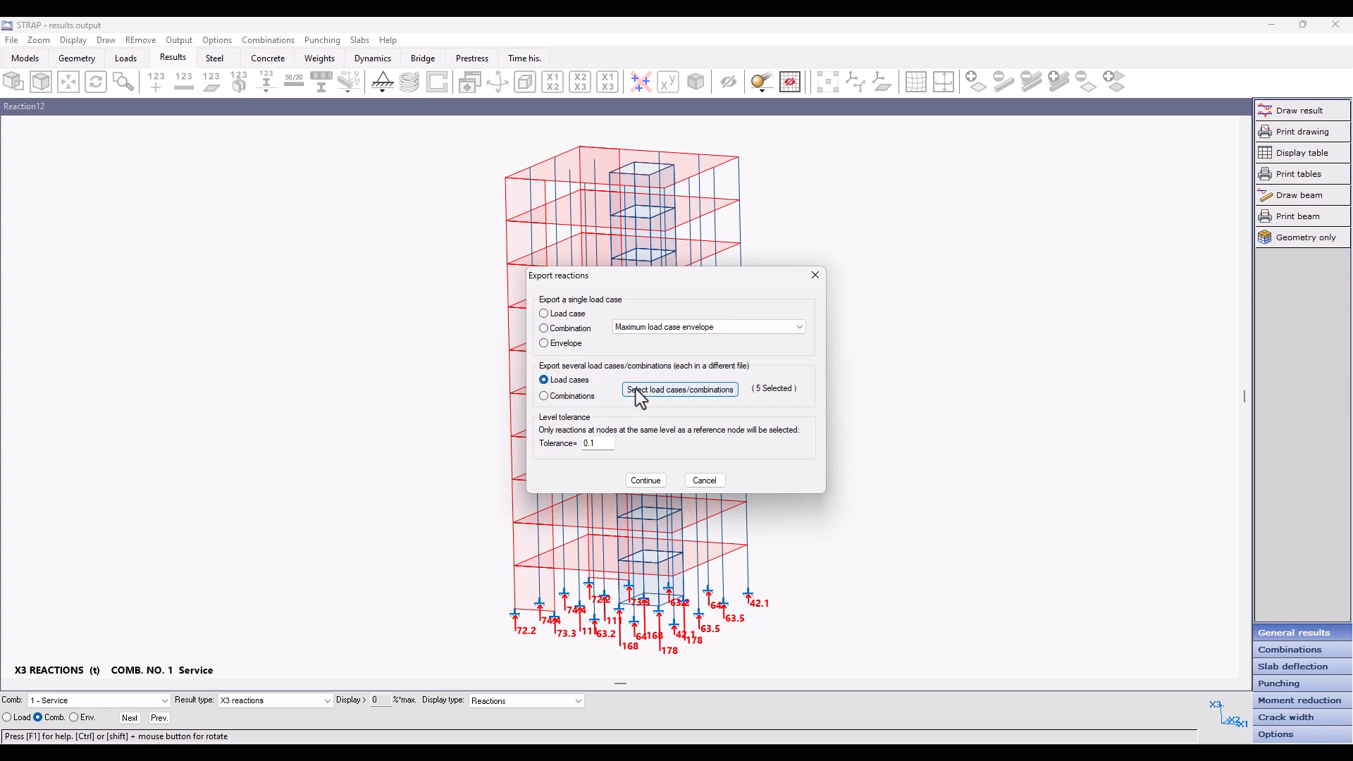
left_click(679, 390)
left_click(749, 312)
left_click(749, 299)
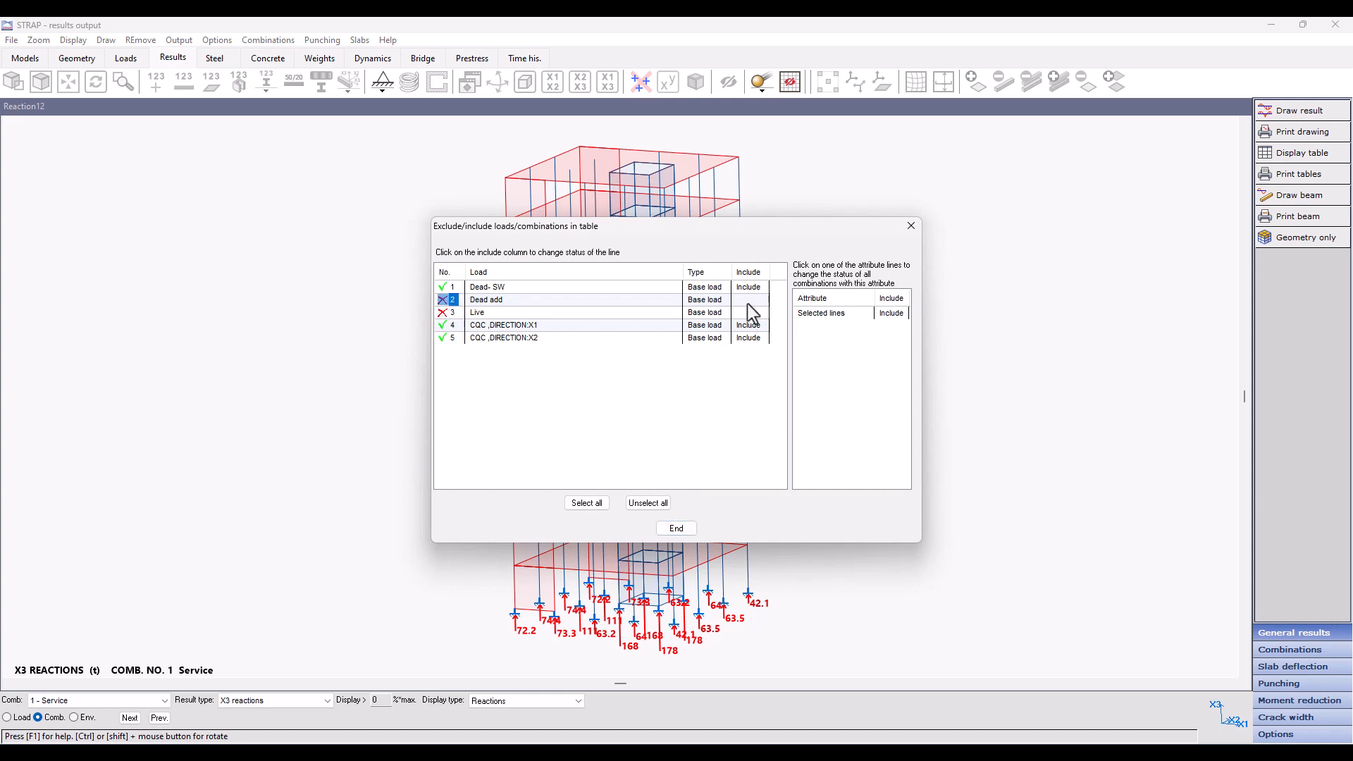
left_click(747, 311)
left_click(749, 300)
left_click(676, 529)
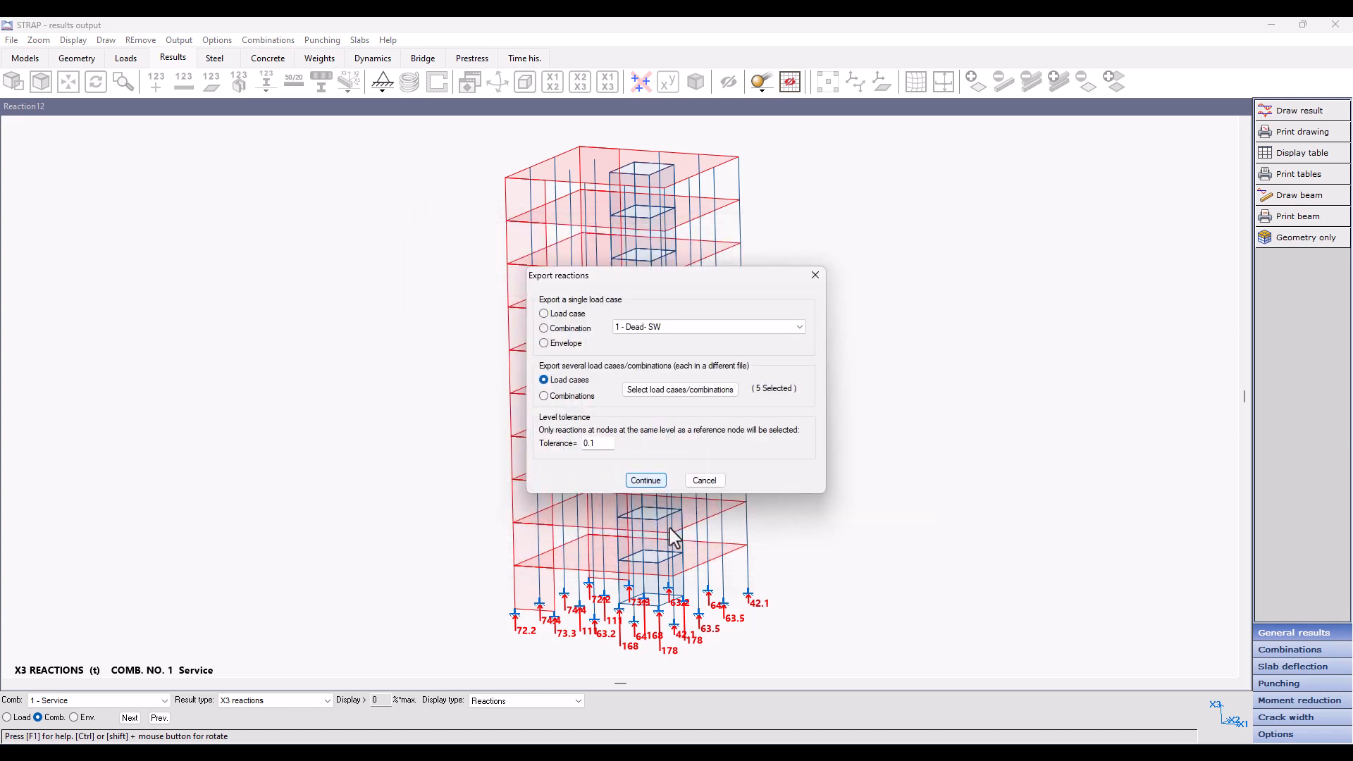
left_click(571, 397)
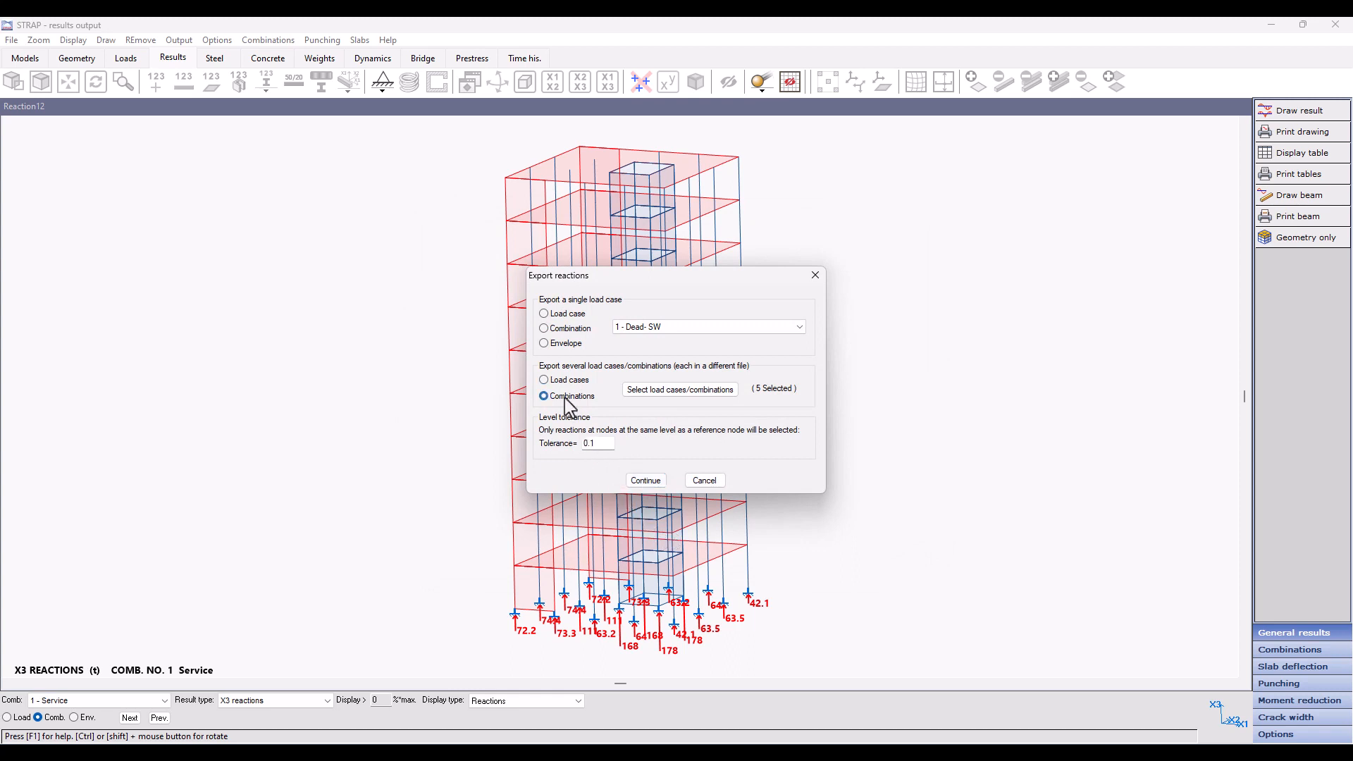
Step: Export the reactions of combination 1 - Service, with base corner node 1 as reference, to a file named Service reactions
left_click(545, 329)
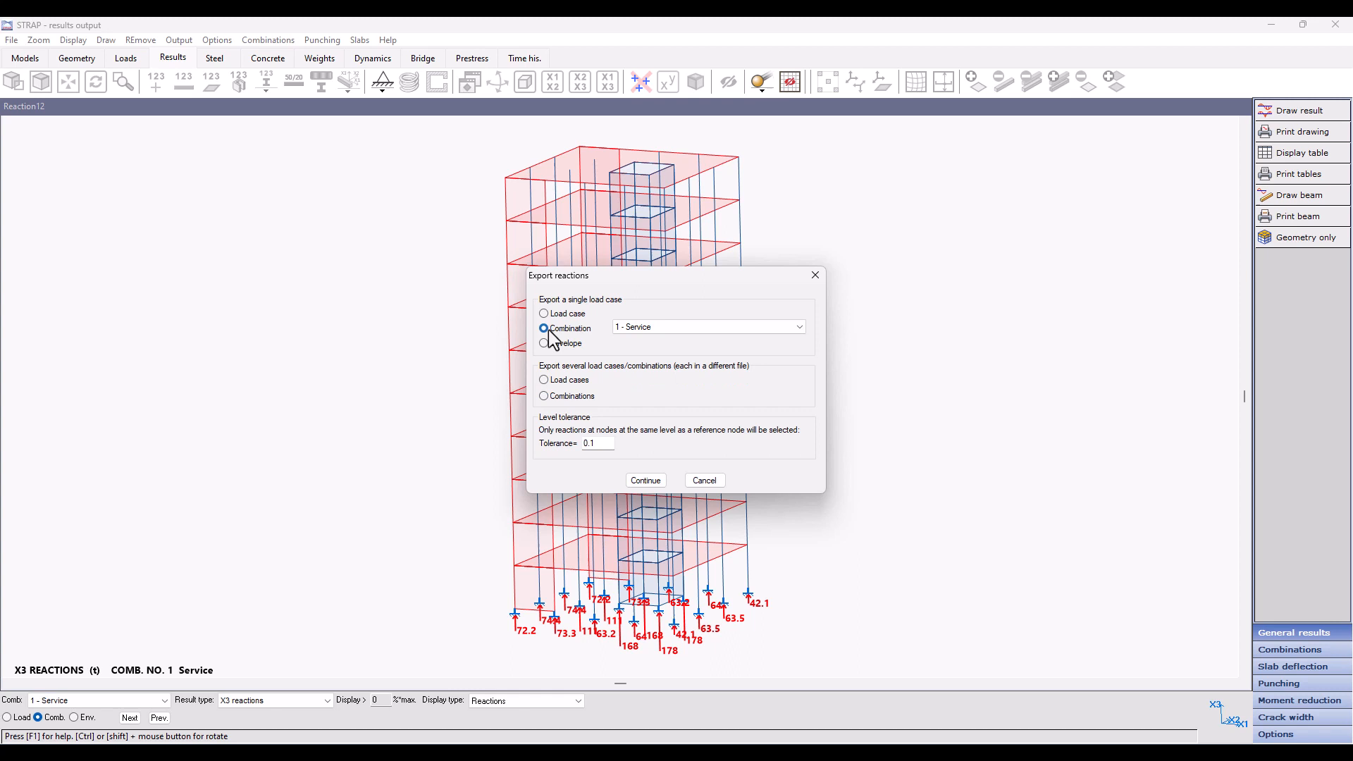
left_click(645, 480)
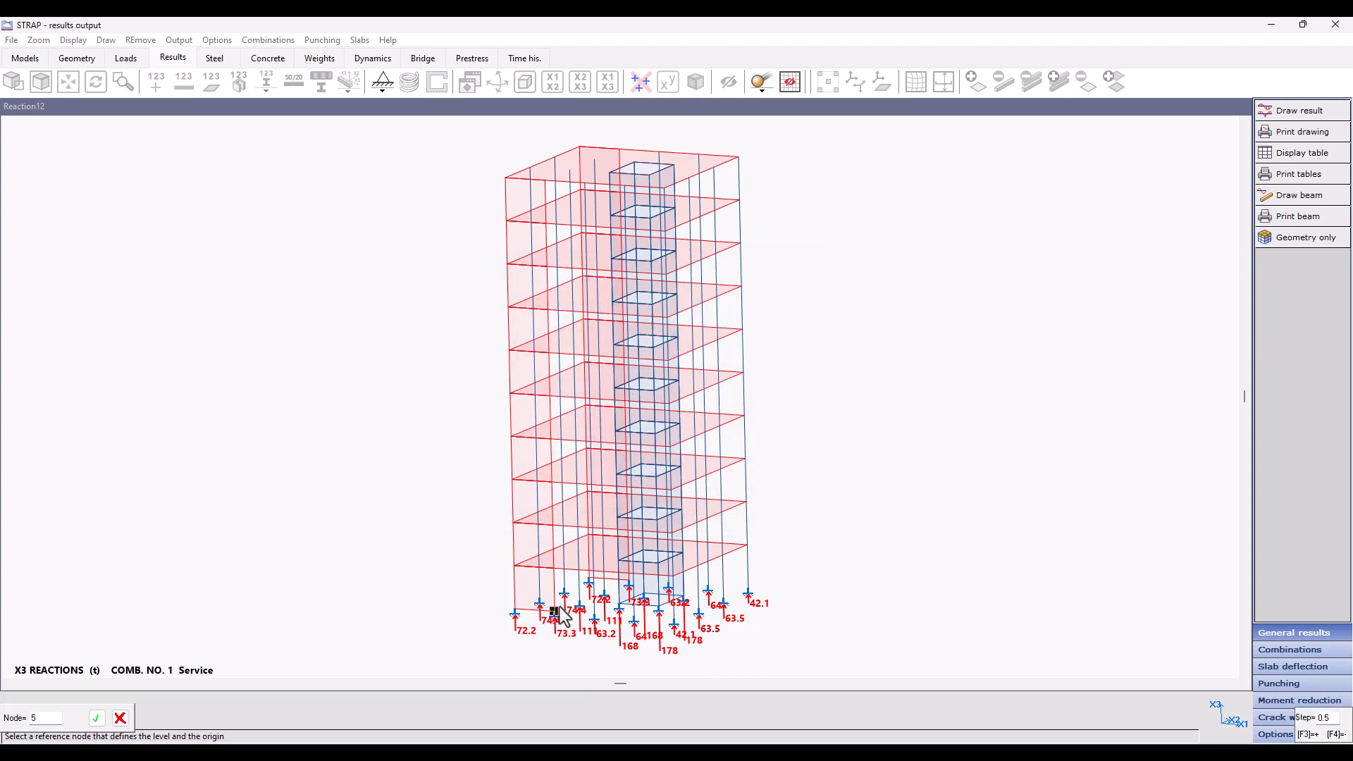
left_click(514, 612)
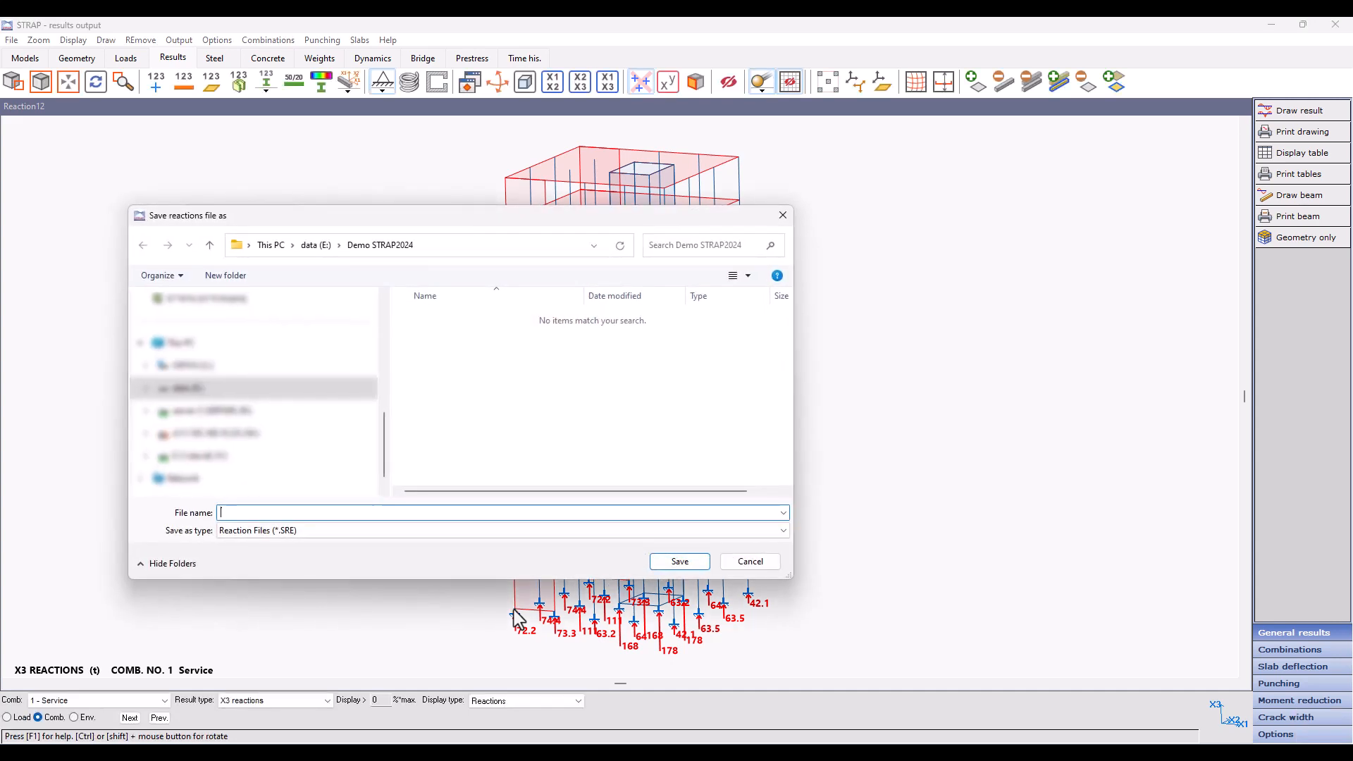
type("Service r")
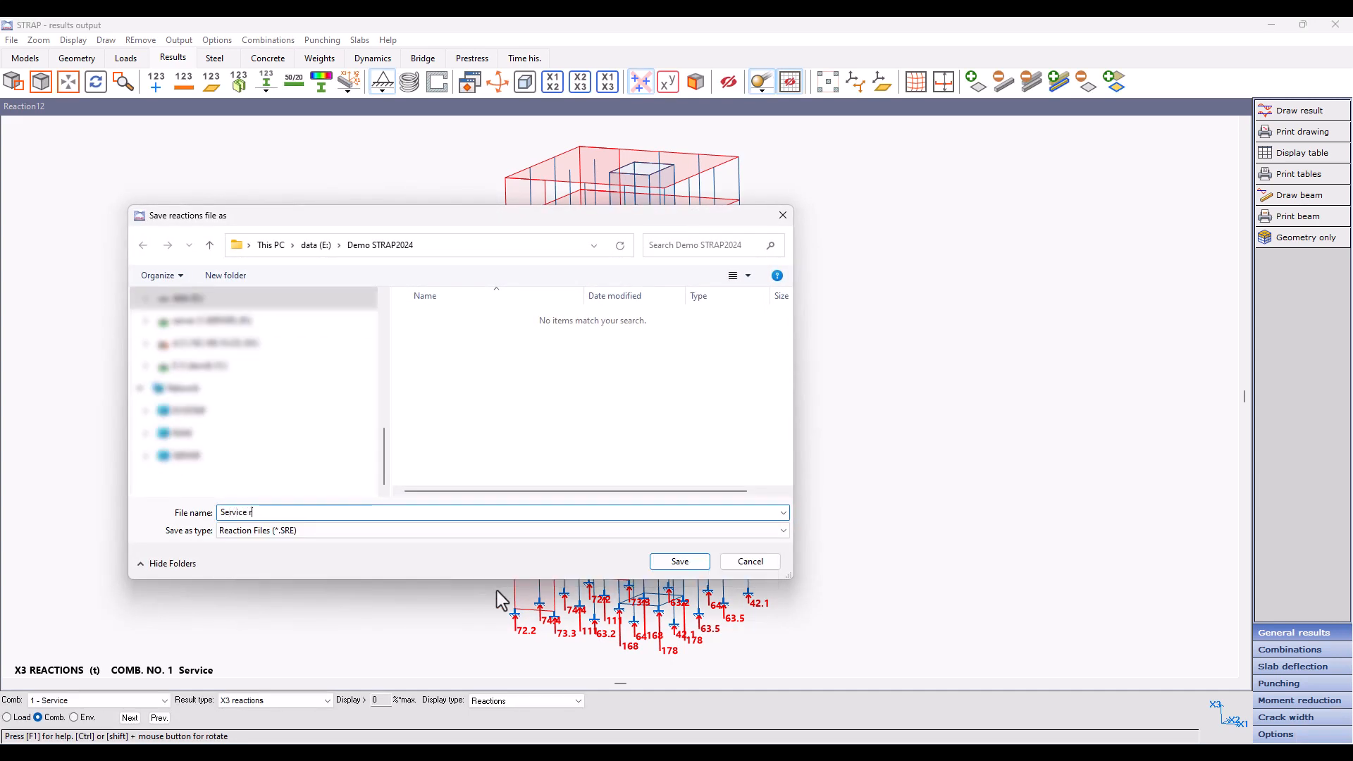
type("eactions")
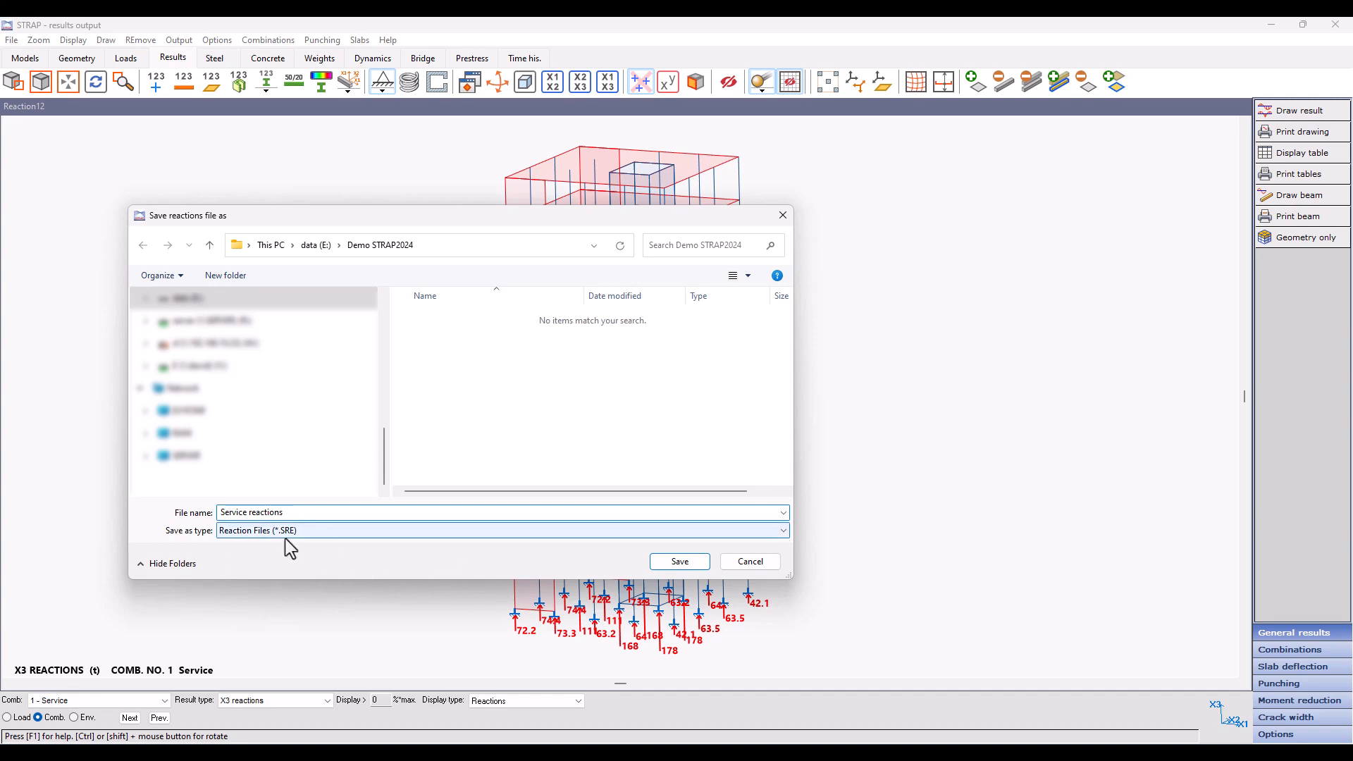
left_click(677, 564)
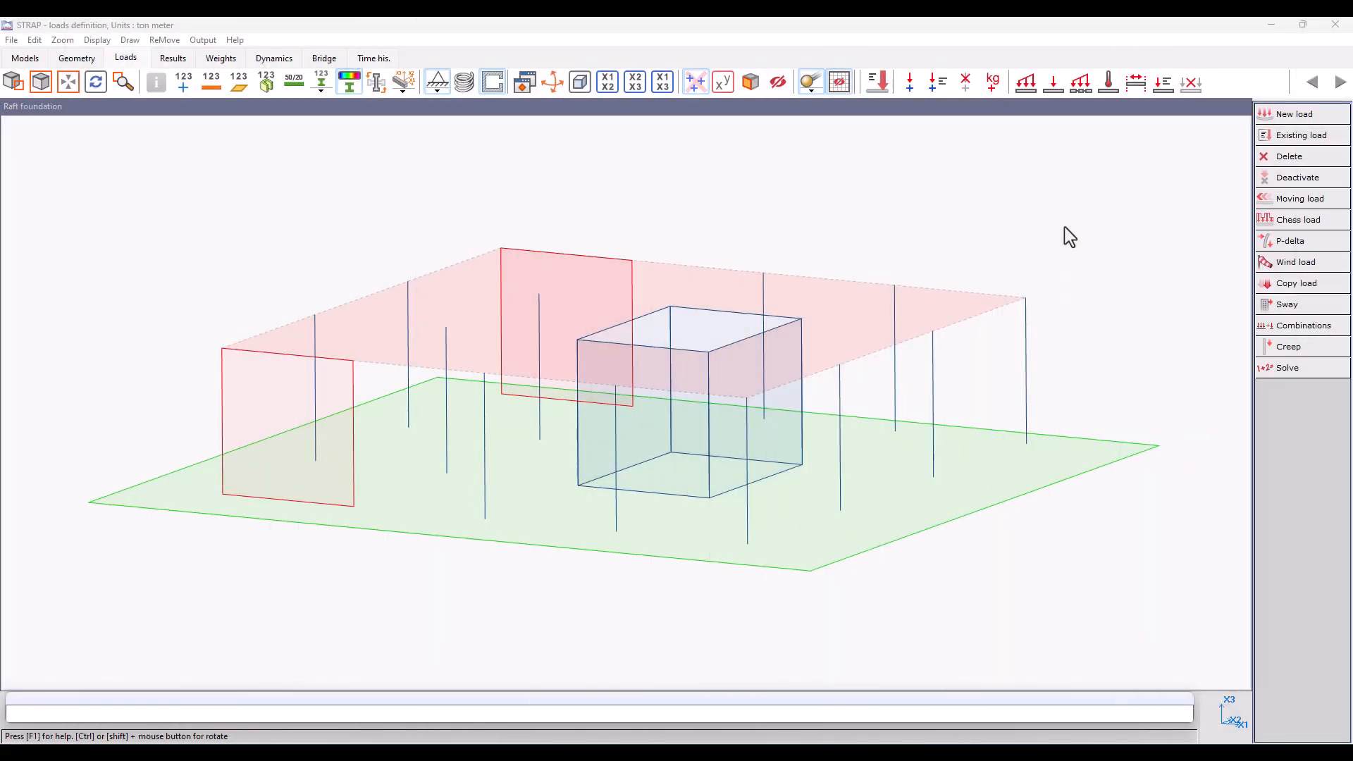
Step: Create a load case titled Service for the whole raft foundation model
left_click(1293, 118)
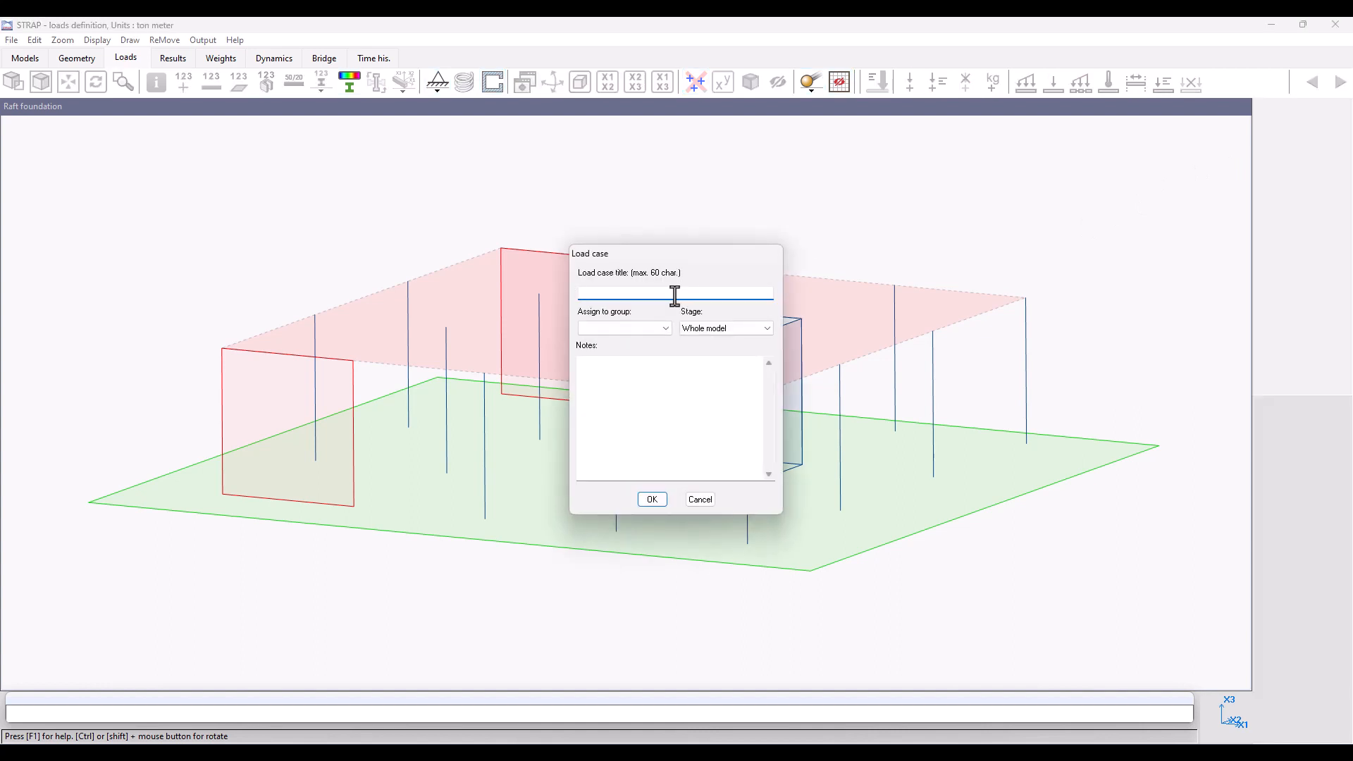
type("Service")
left_click(649, 499)
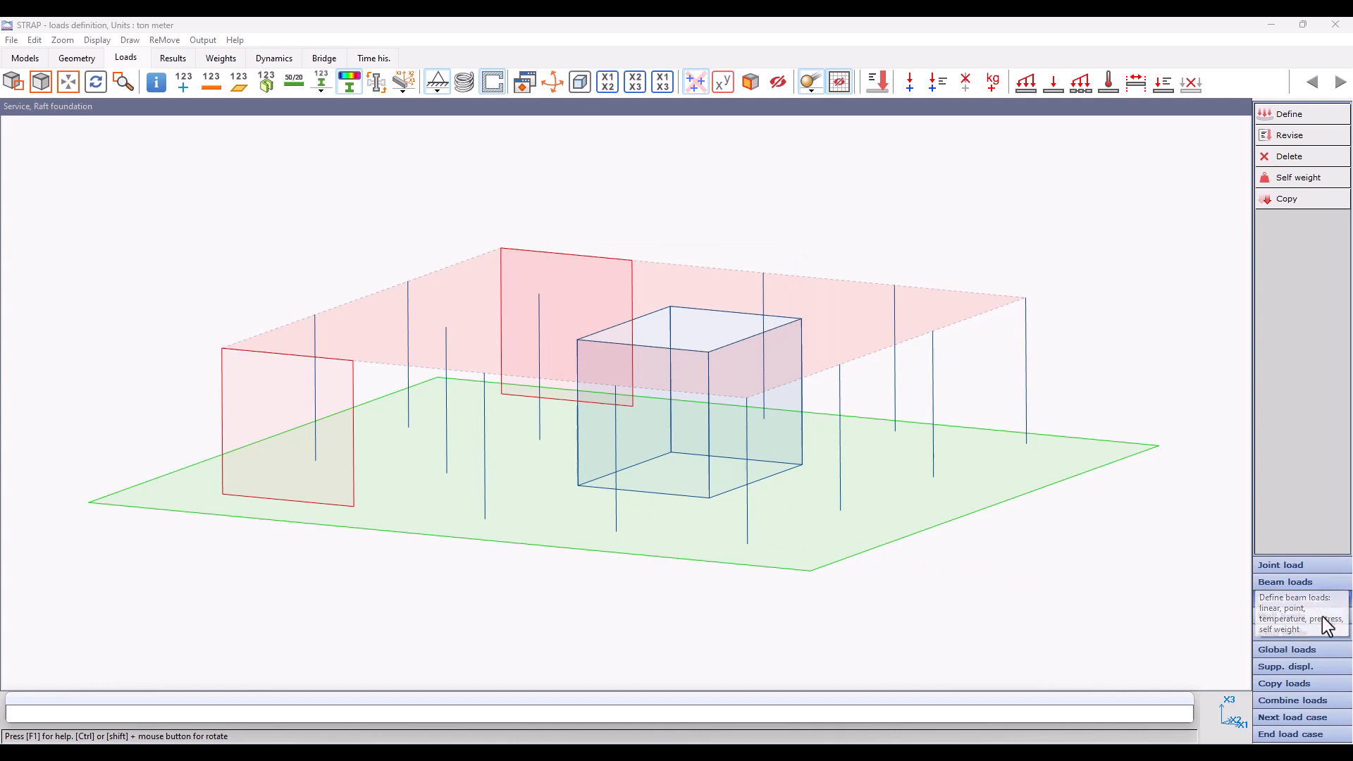
Step: Define a global load from the reactions file Service reactions.SRE with factor 1, height direction Global X3, applied as a joint load
left_click(1331, 650)
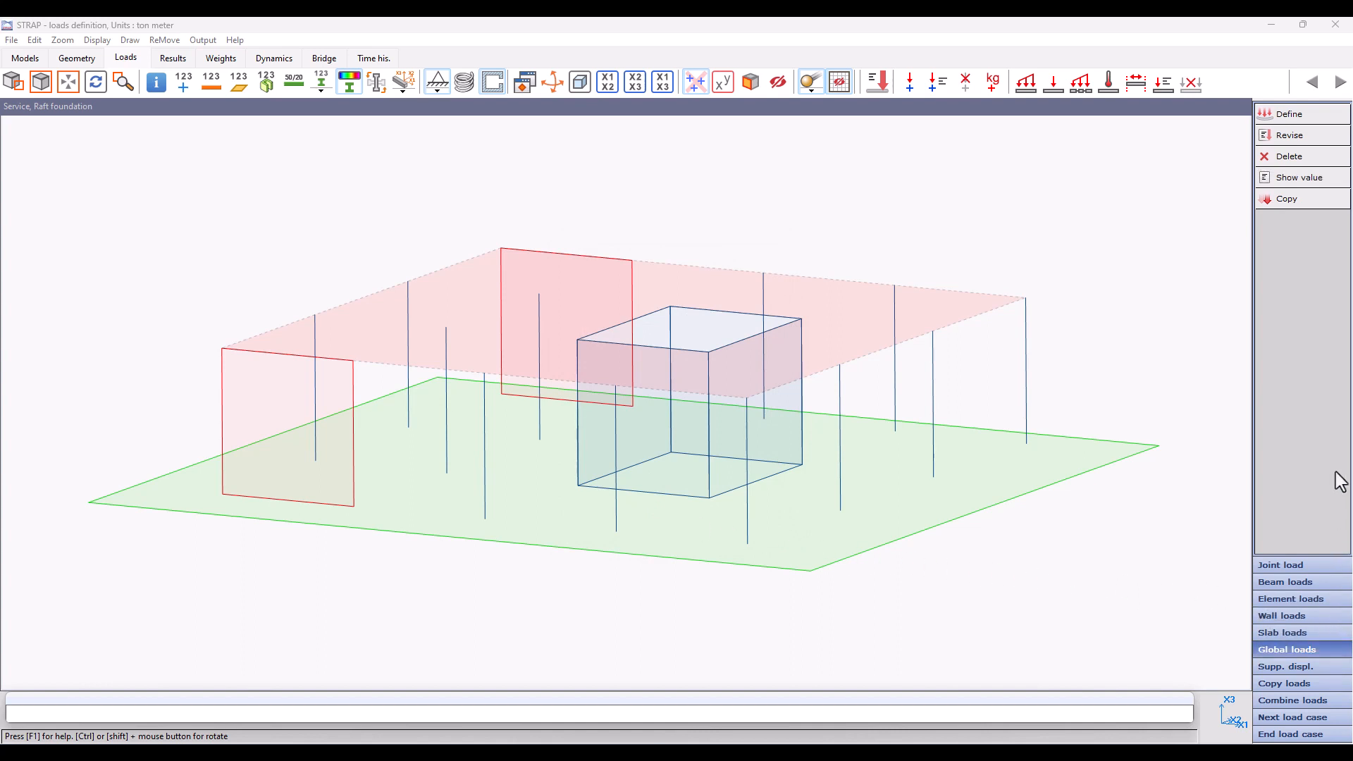
left_click(1305, 114)
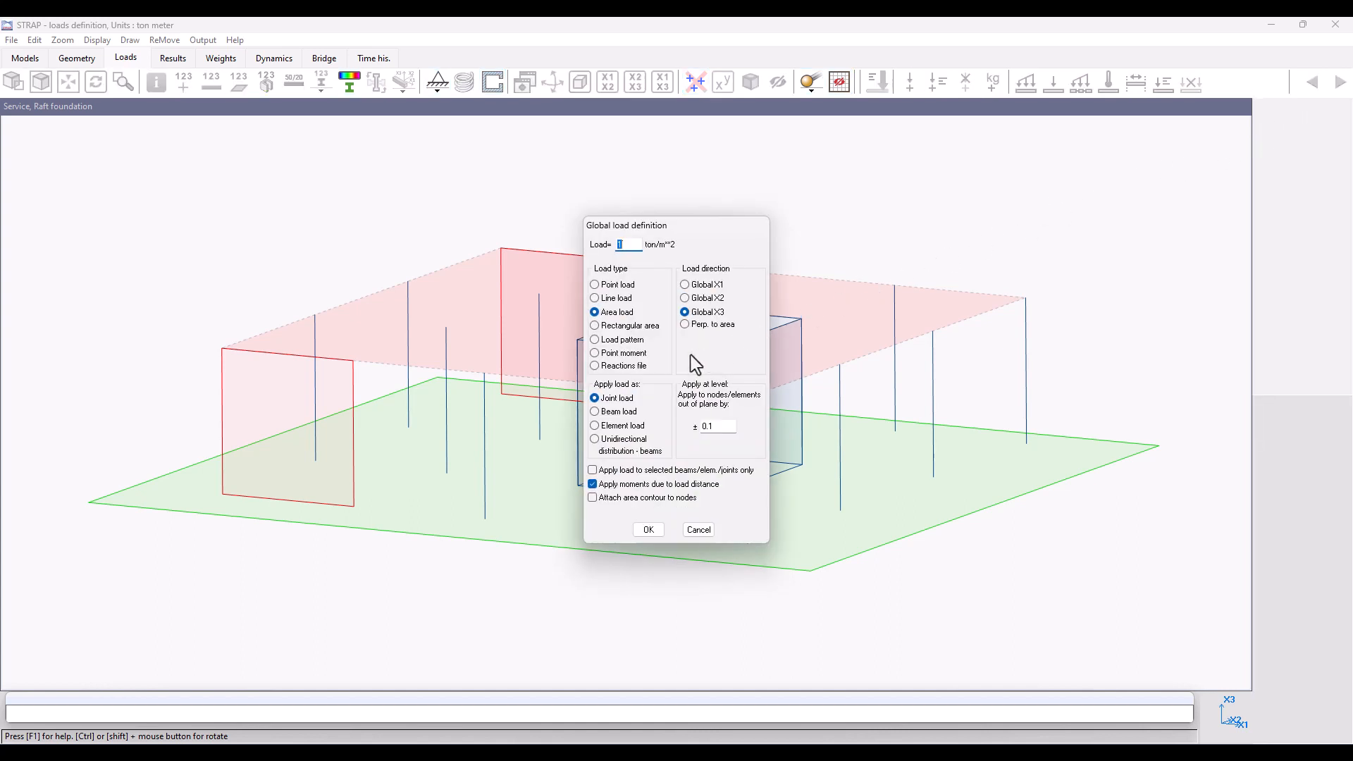
left_click(634, 367)
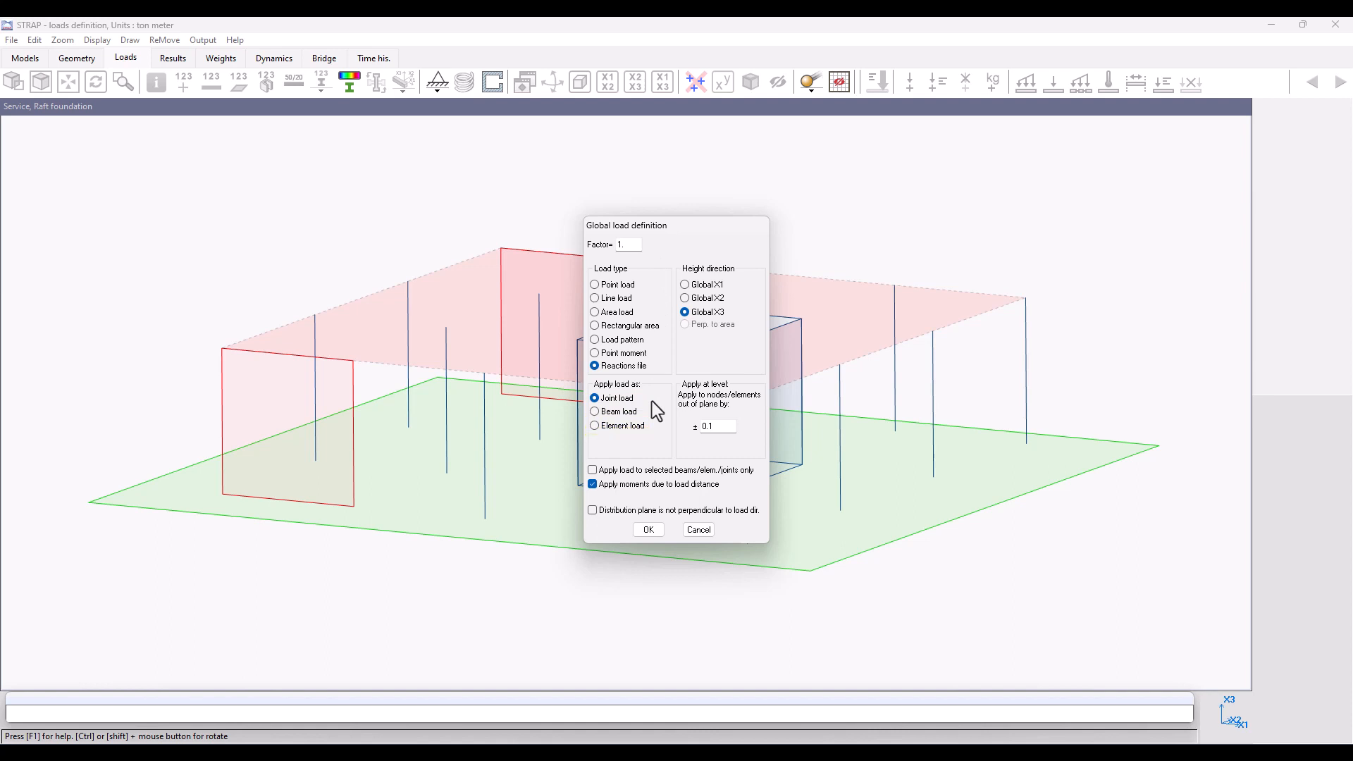
left_click(650, 531)
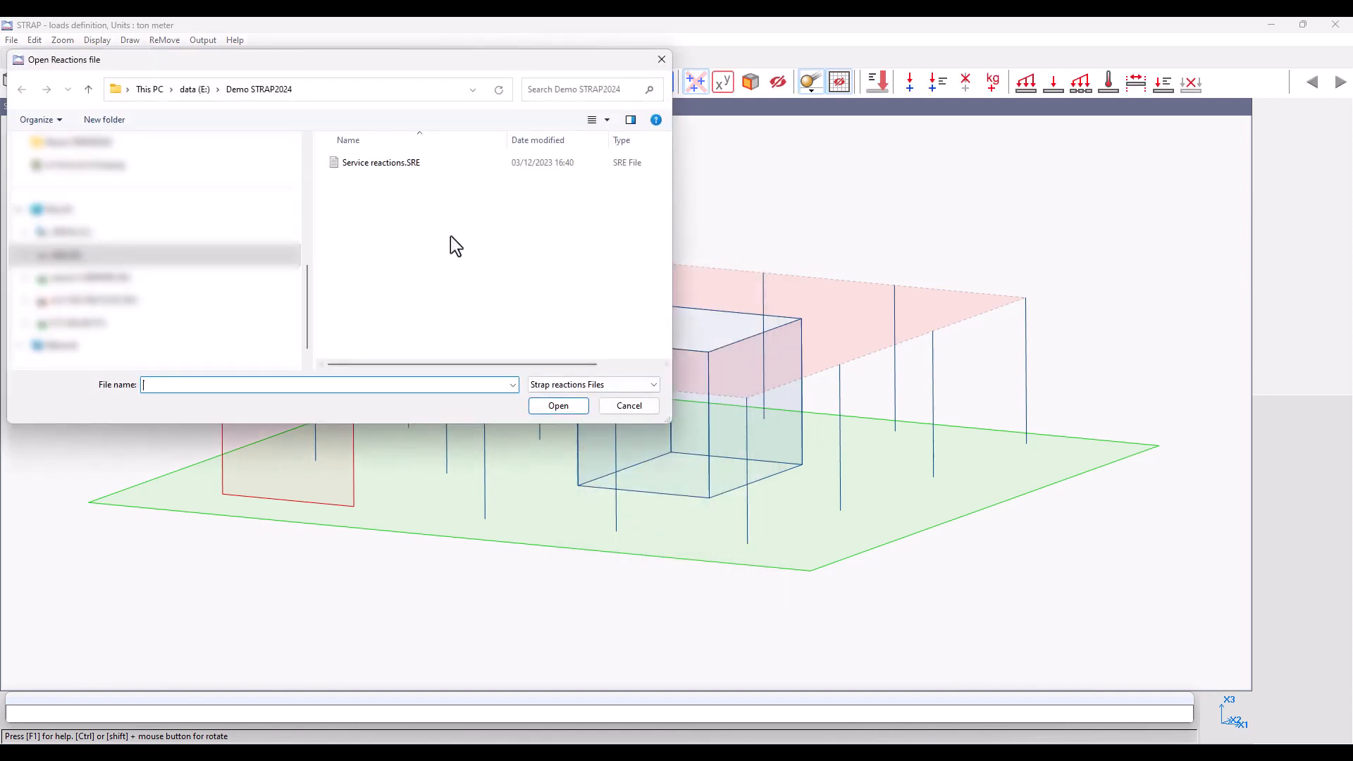
left_click(399, 166)
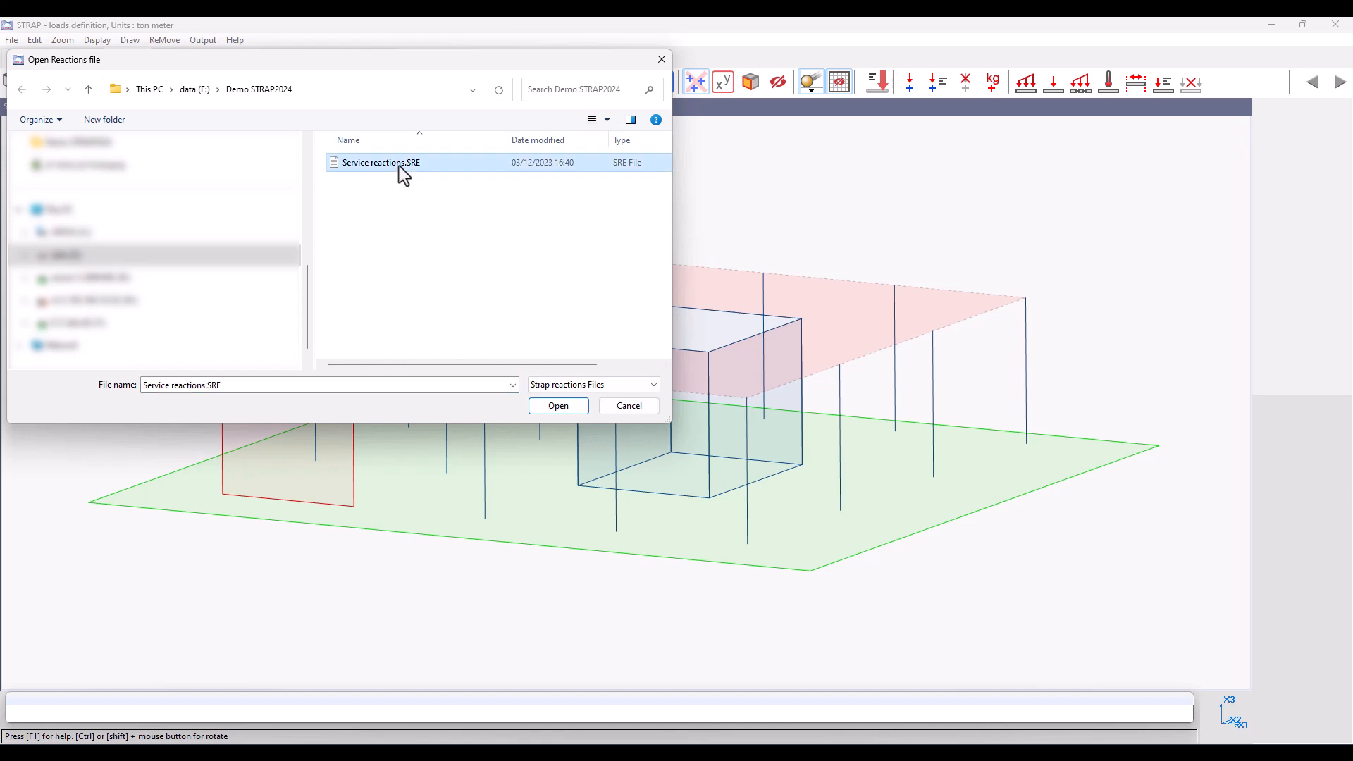
left_click(560, 407)
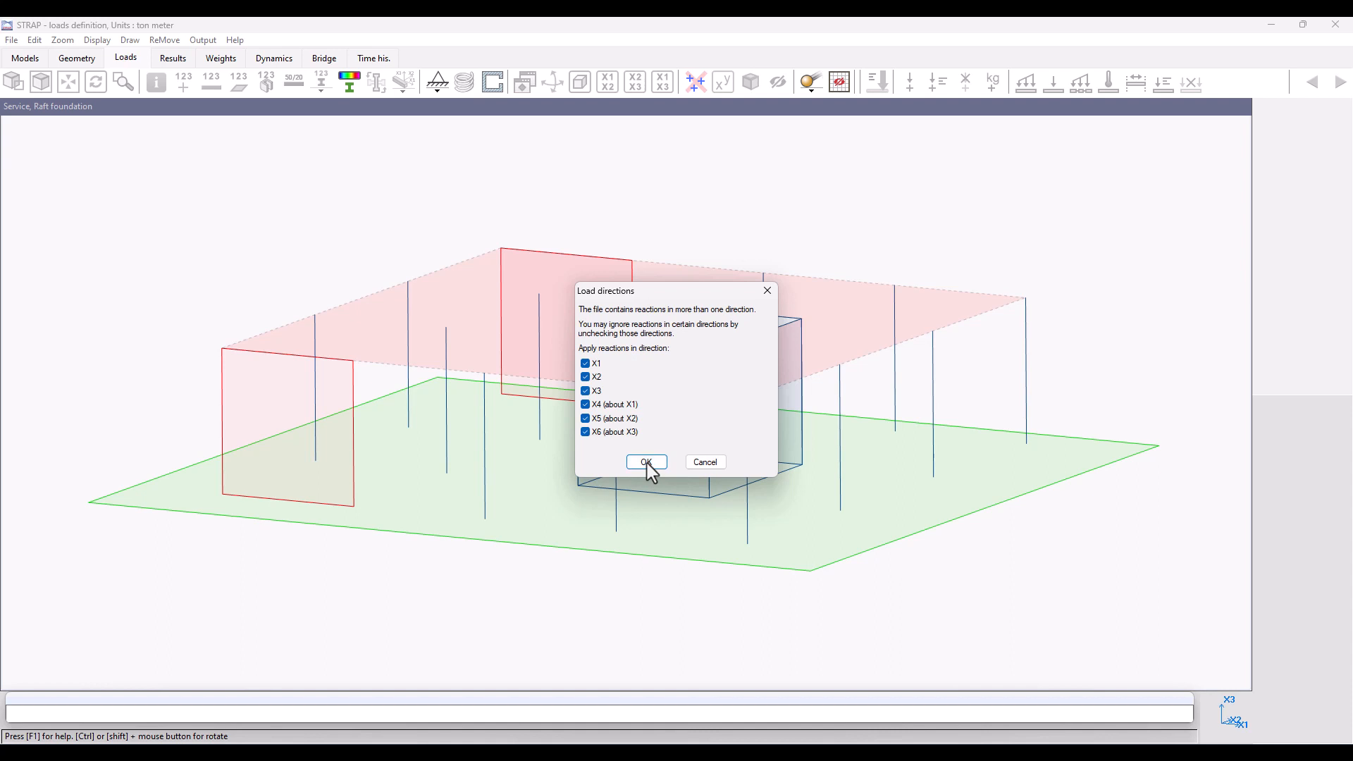
Step: Keep only the X3 reaction direction and place the imported reactions with their origin at node 1, the wall's base corner
left_click(593, 405)
left_click(595, 430)
left_click(647, 463)
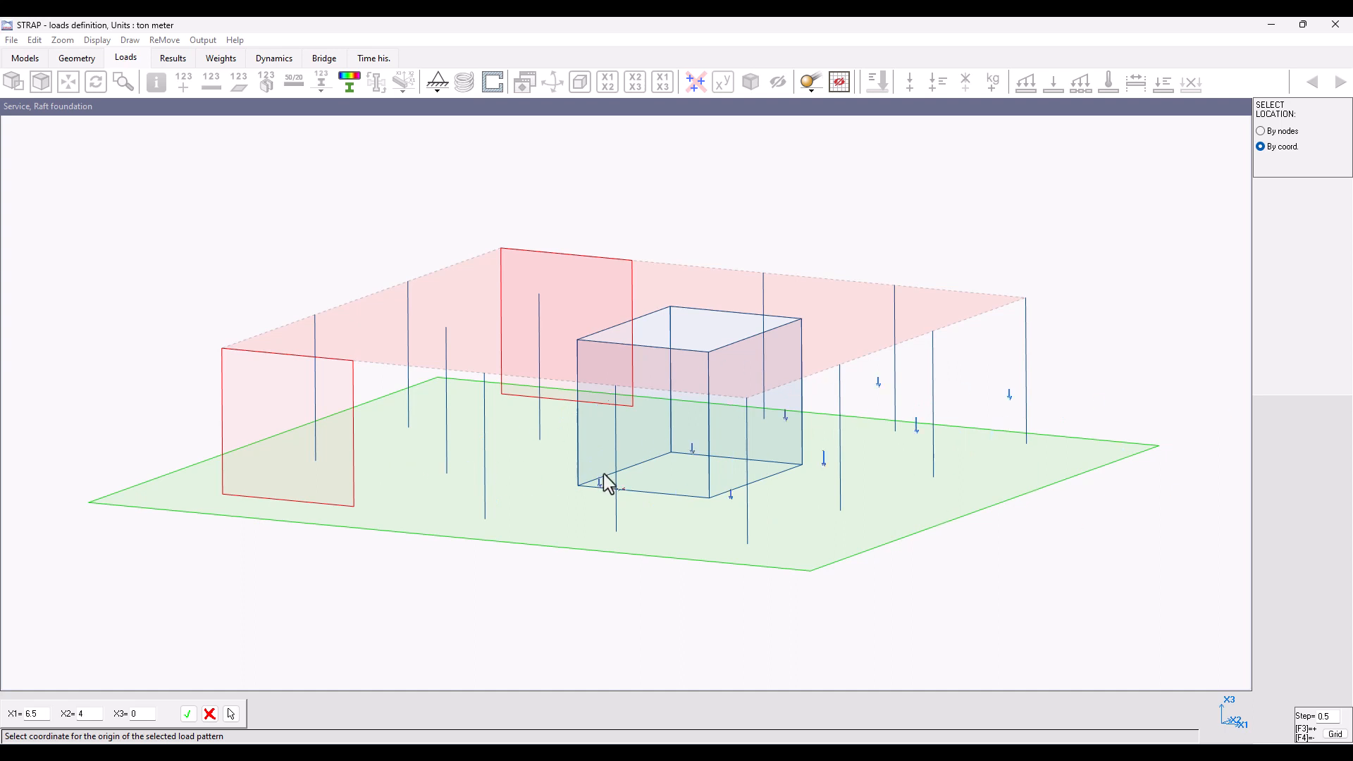
left_click(1283, 133)
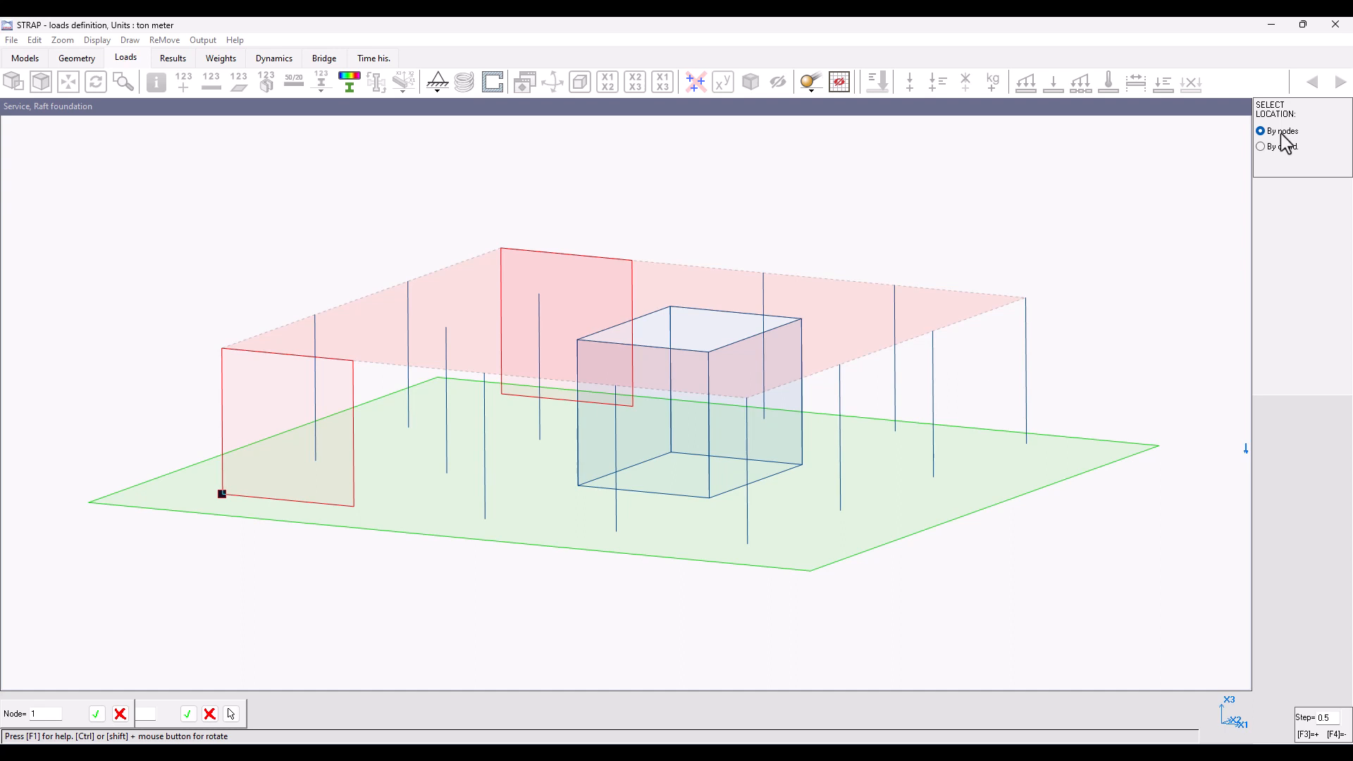
left_click(222, 495)
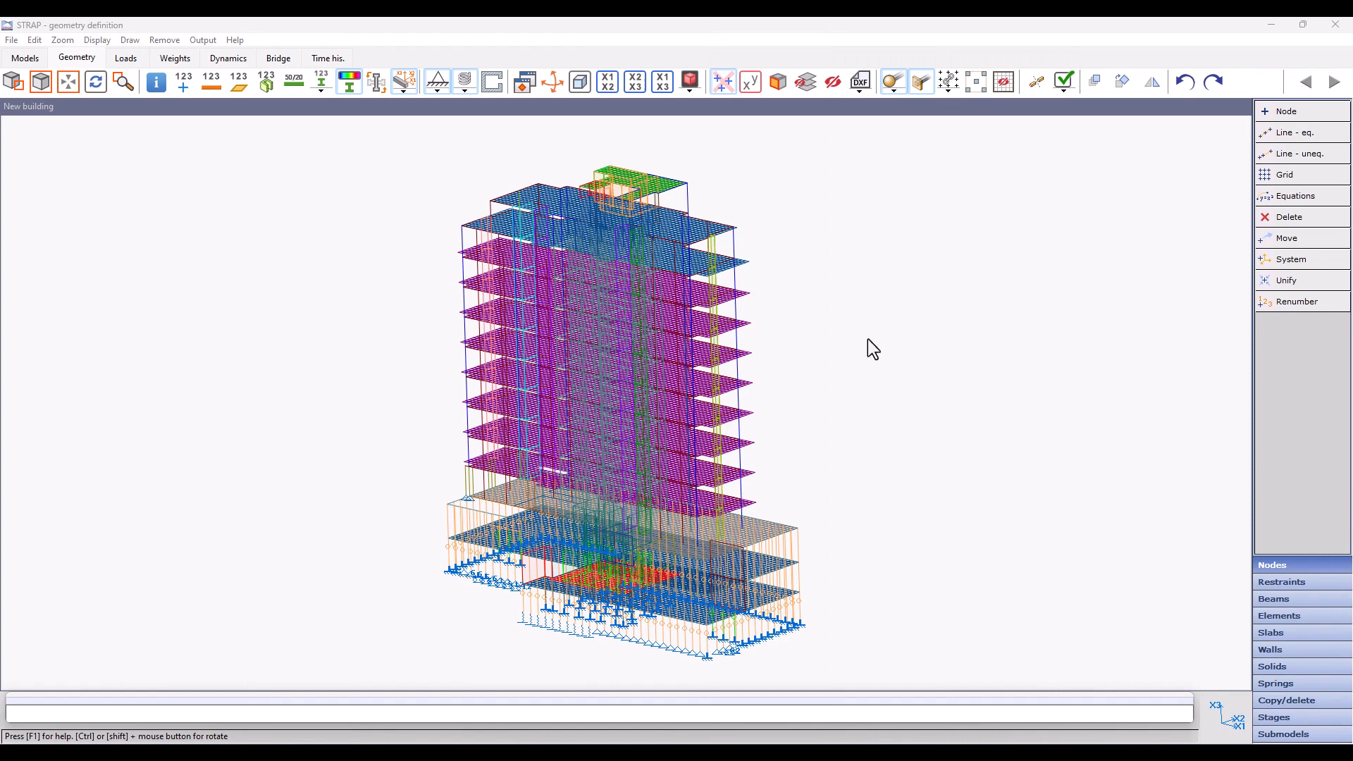
Step: Switch the New building model's element mesh display to contours only
left_click(97, 40)
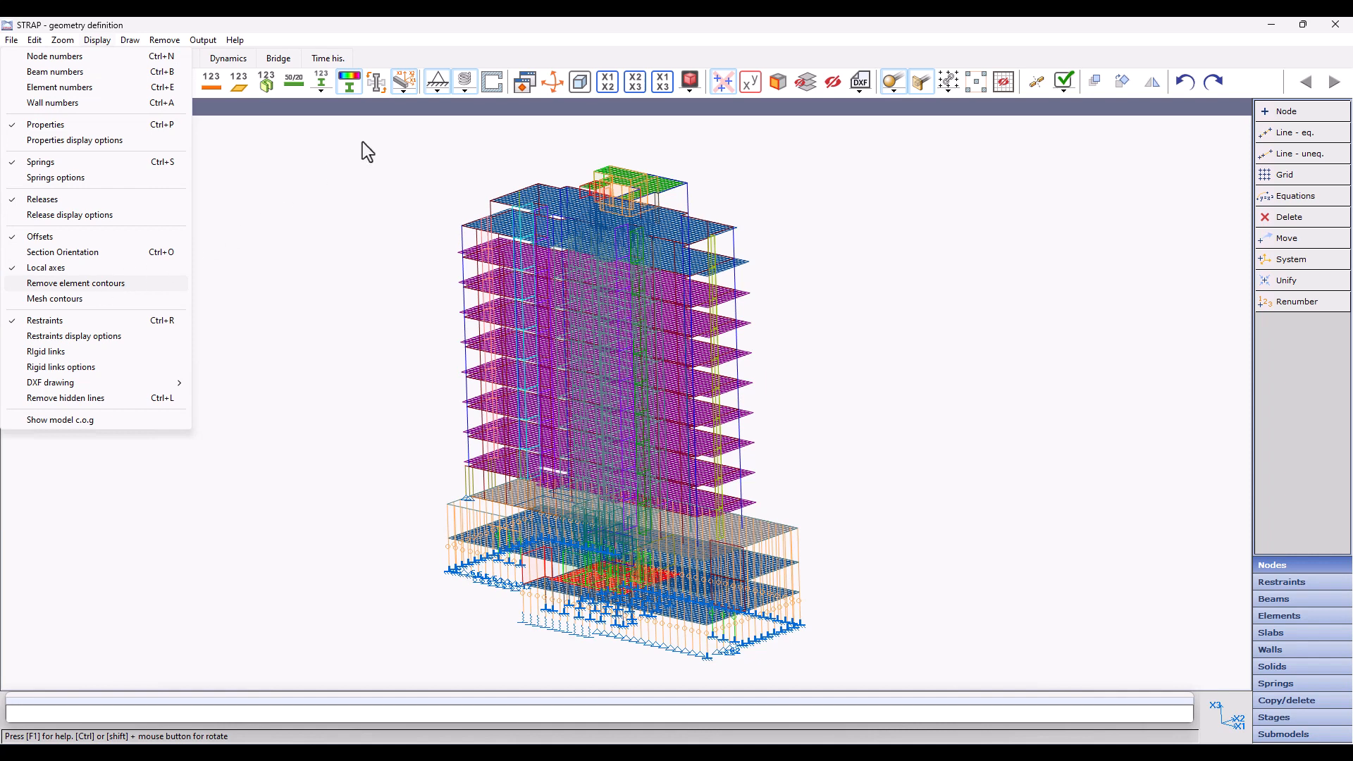
left_click(987, 114)
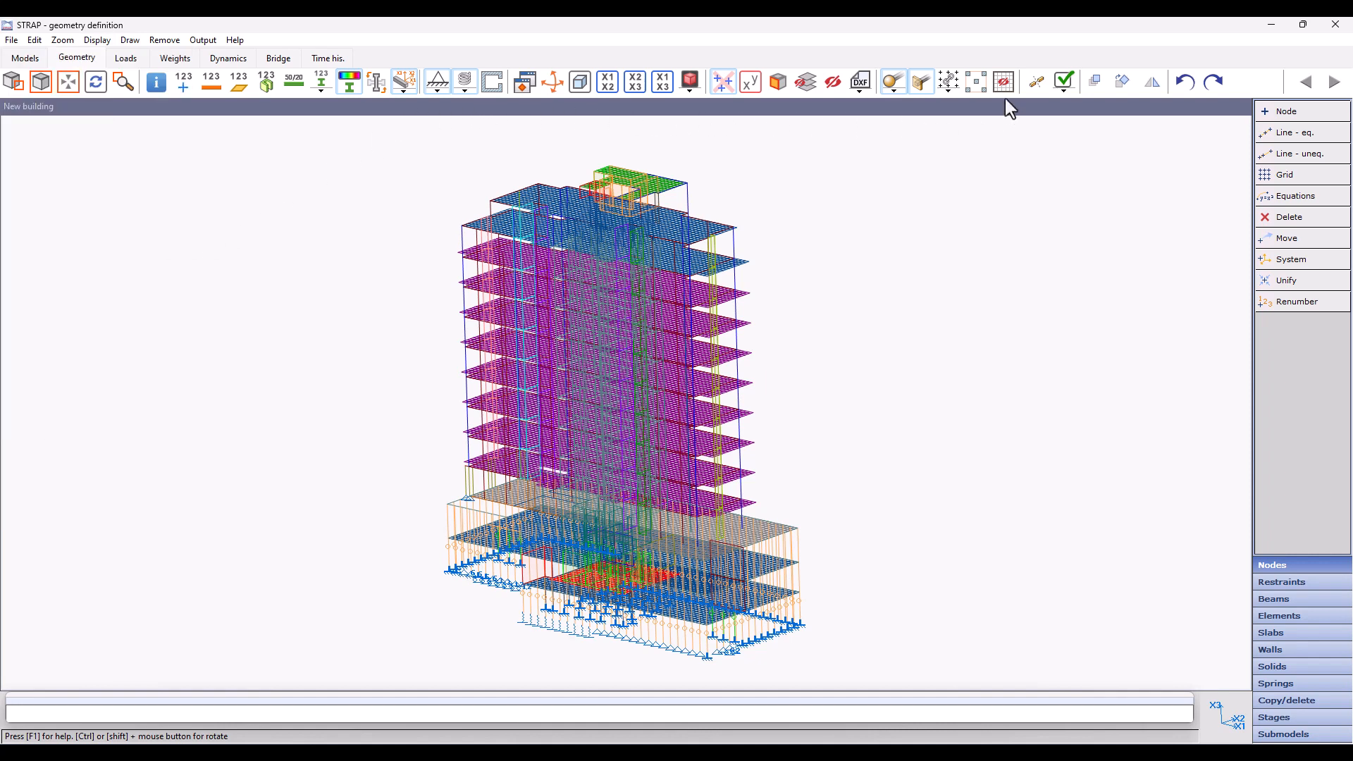
left_click(1002, 86)
left_click(1003, 86)
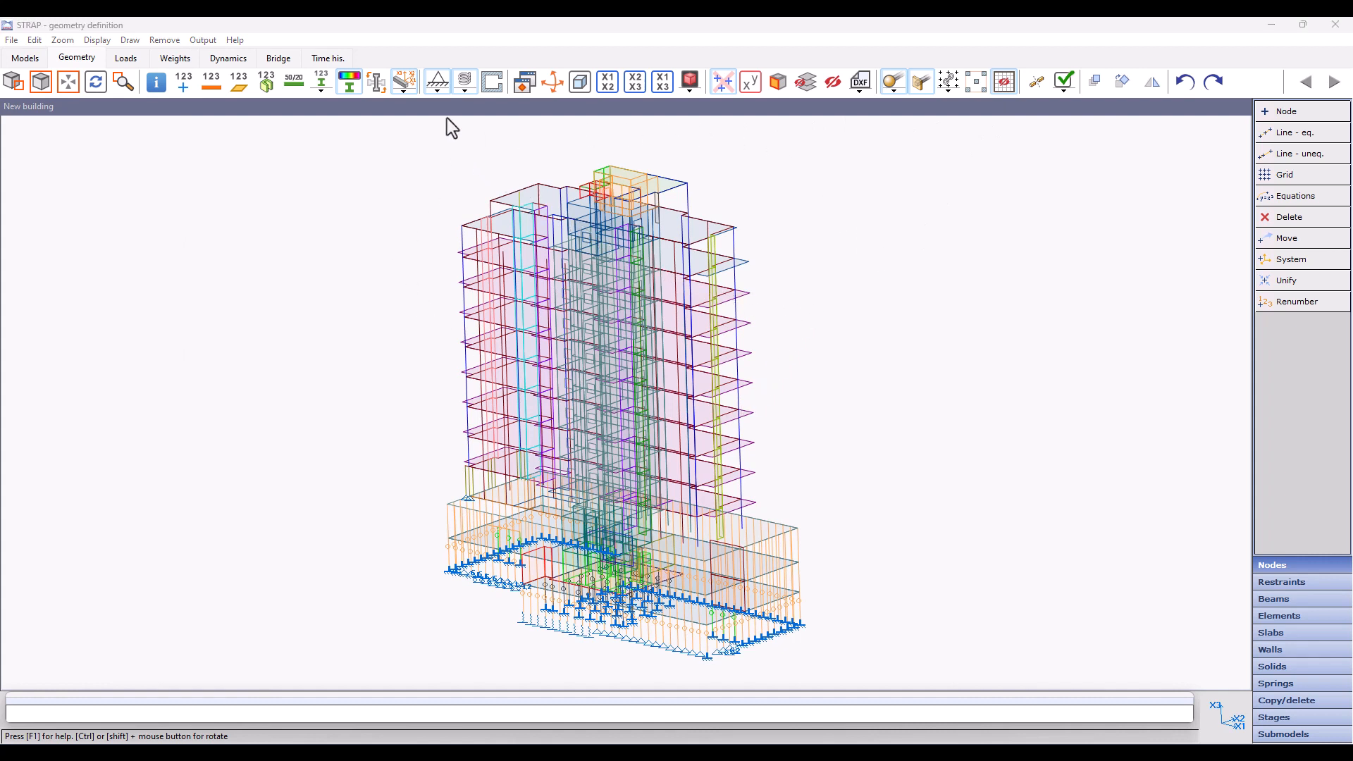
Step: Try the Large restraint symbol size and set it back to Small
left_click(435, 90)
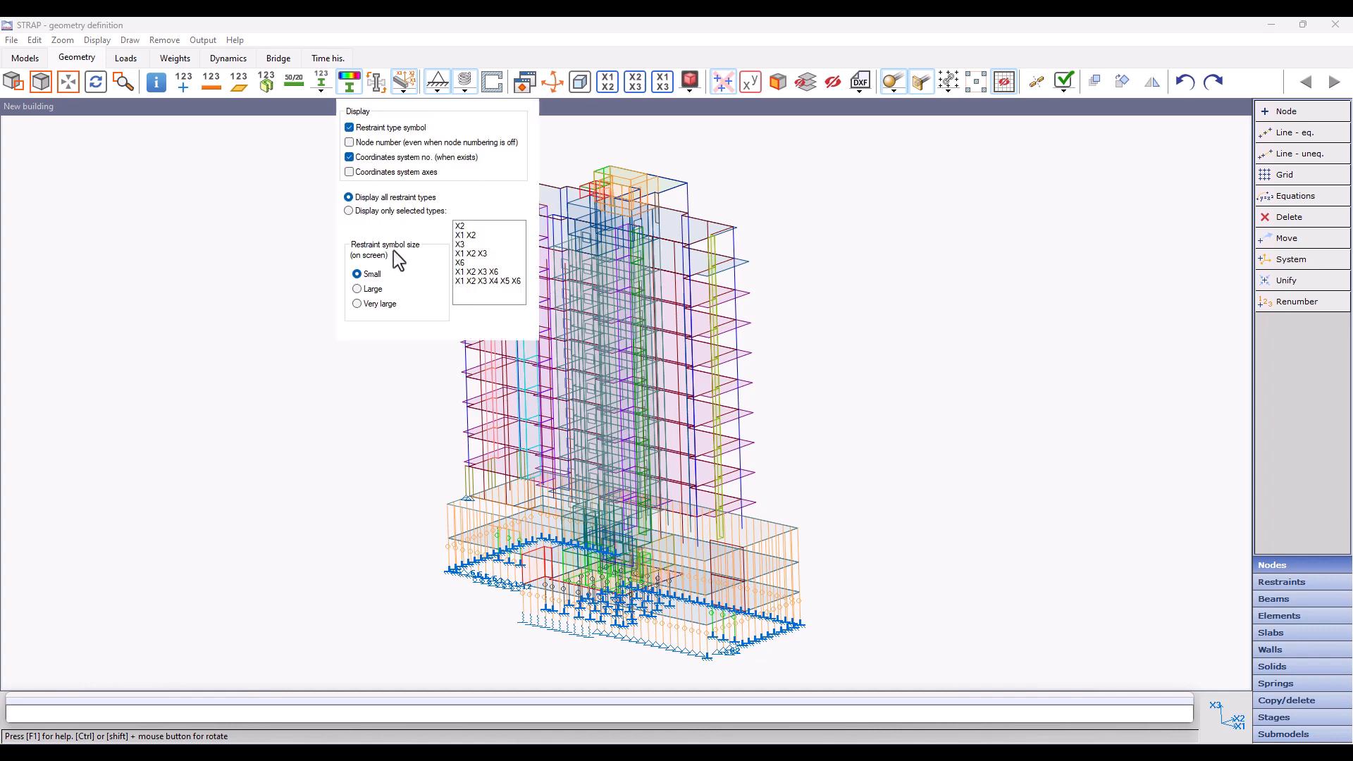
left_click(371, 290)
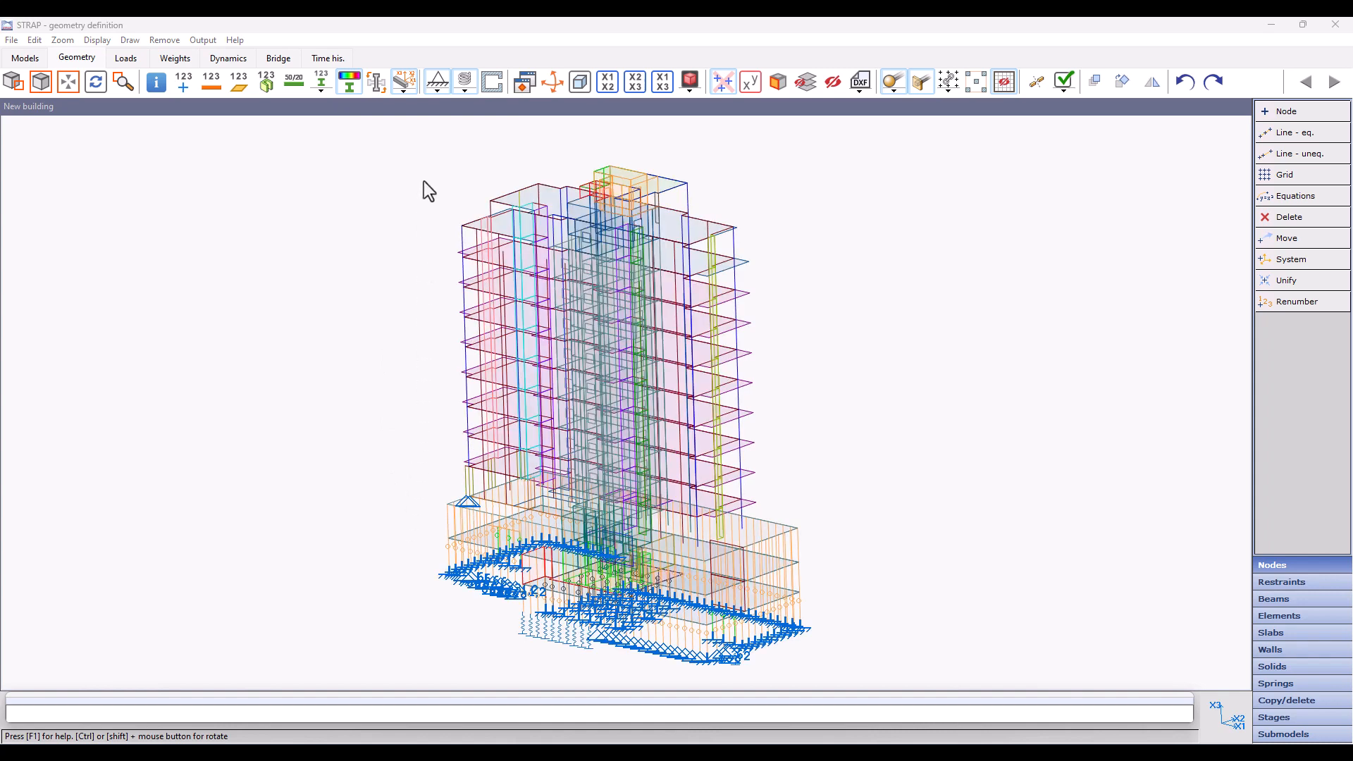
left_click(437, 83)
left_click(352, 274)
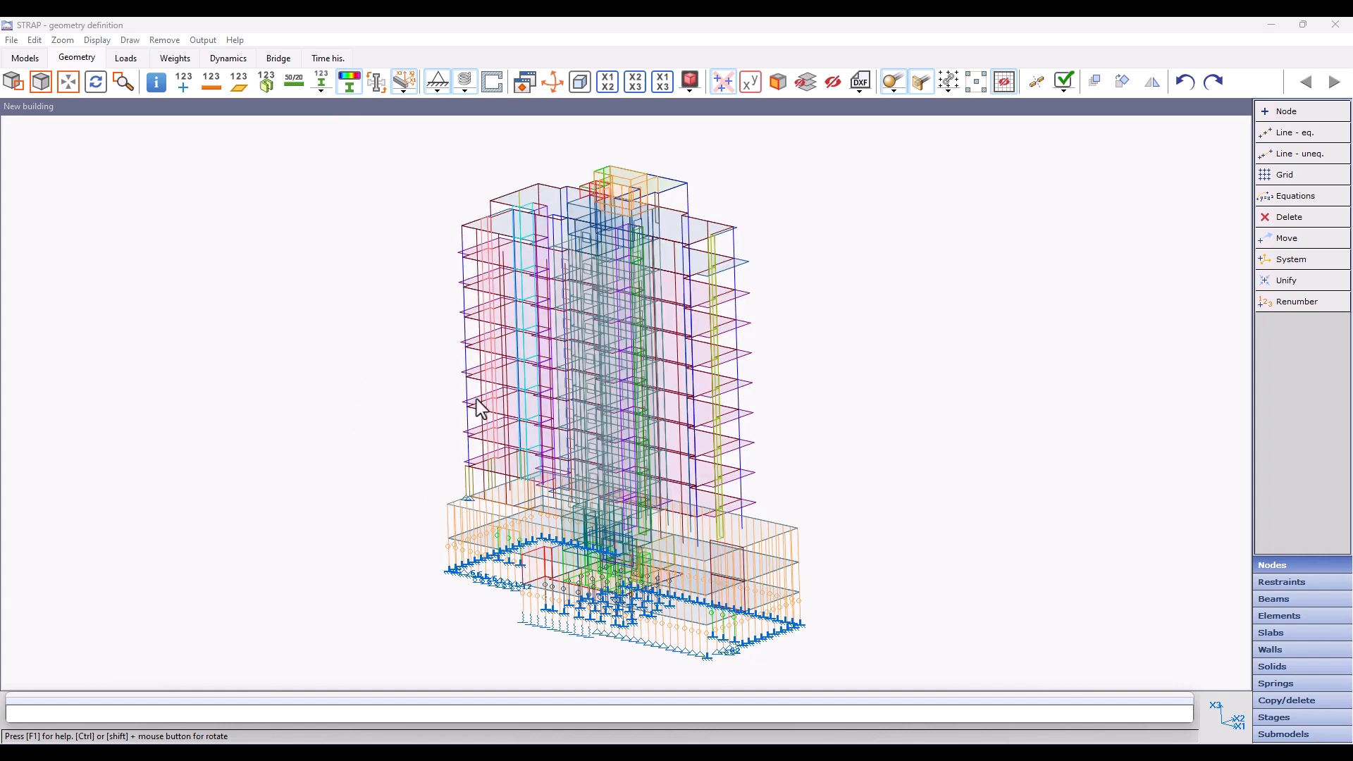
Step: Render the building as a solid model and bring the supports under the front corner piles into close view
left_click(689, 81)
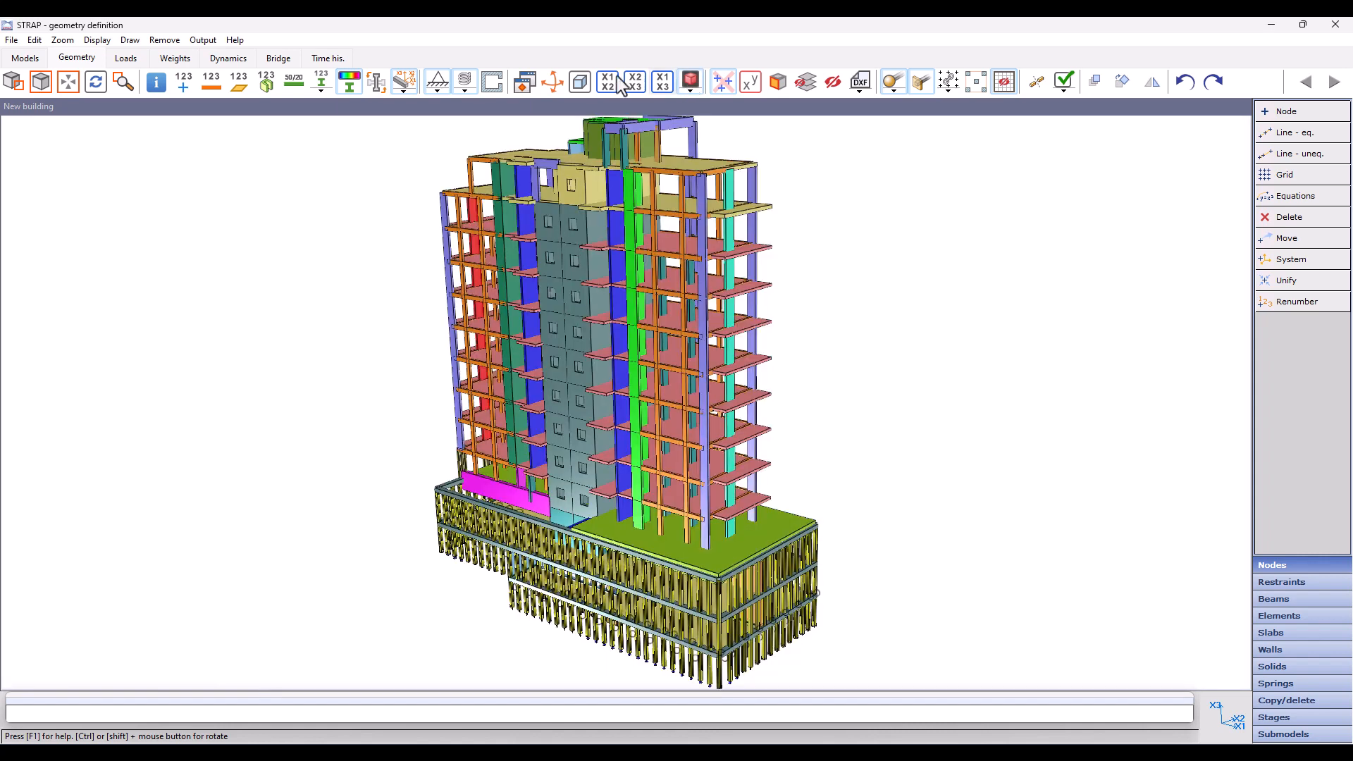
left_click(13, 82)
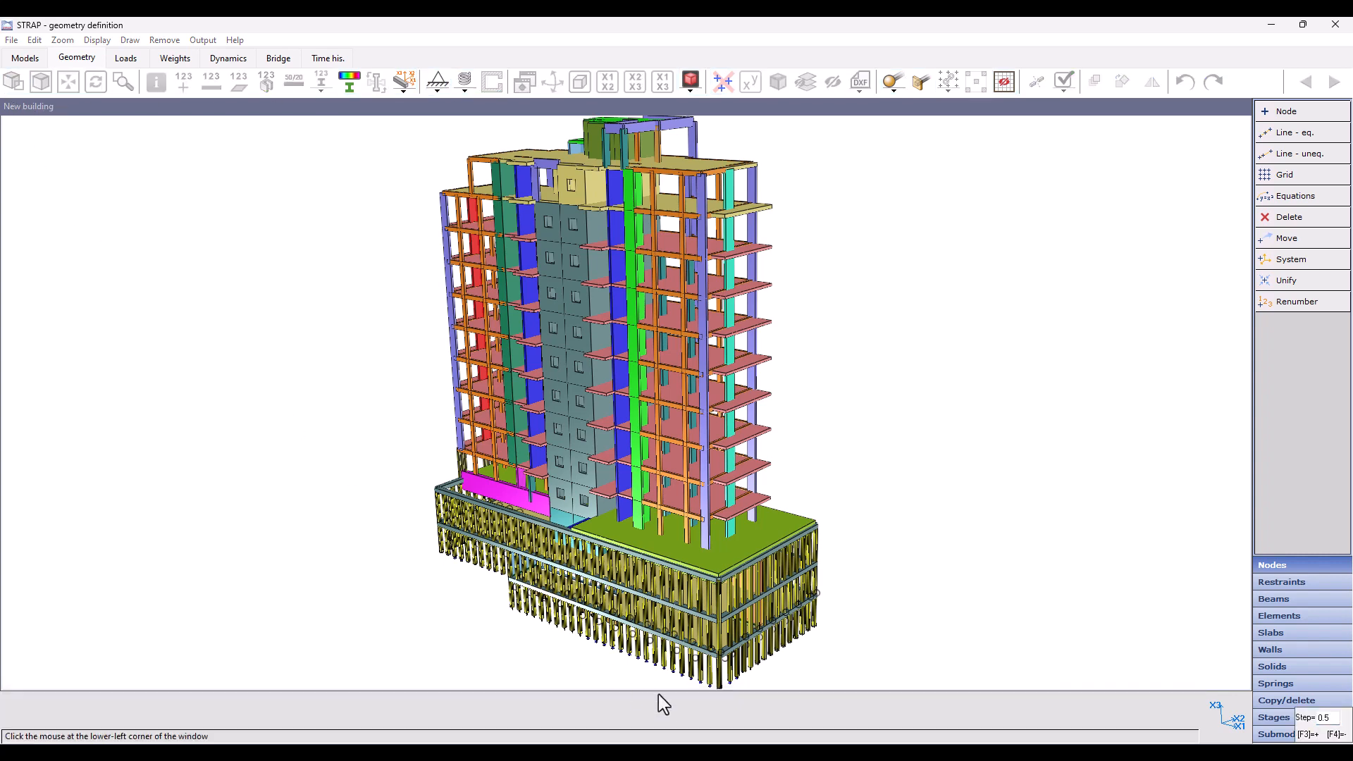
left_click(658, 695)
left_click(798, 620)
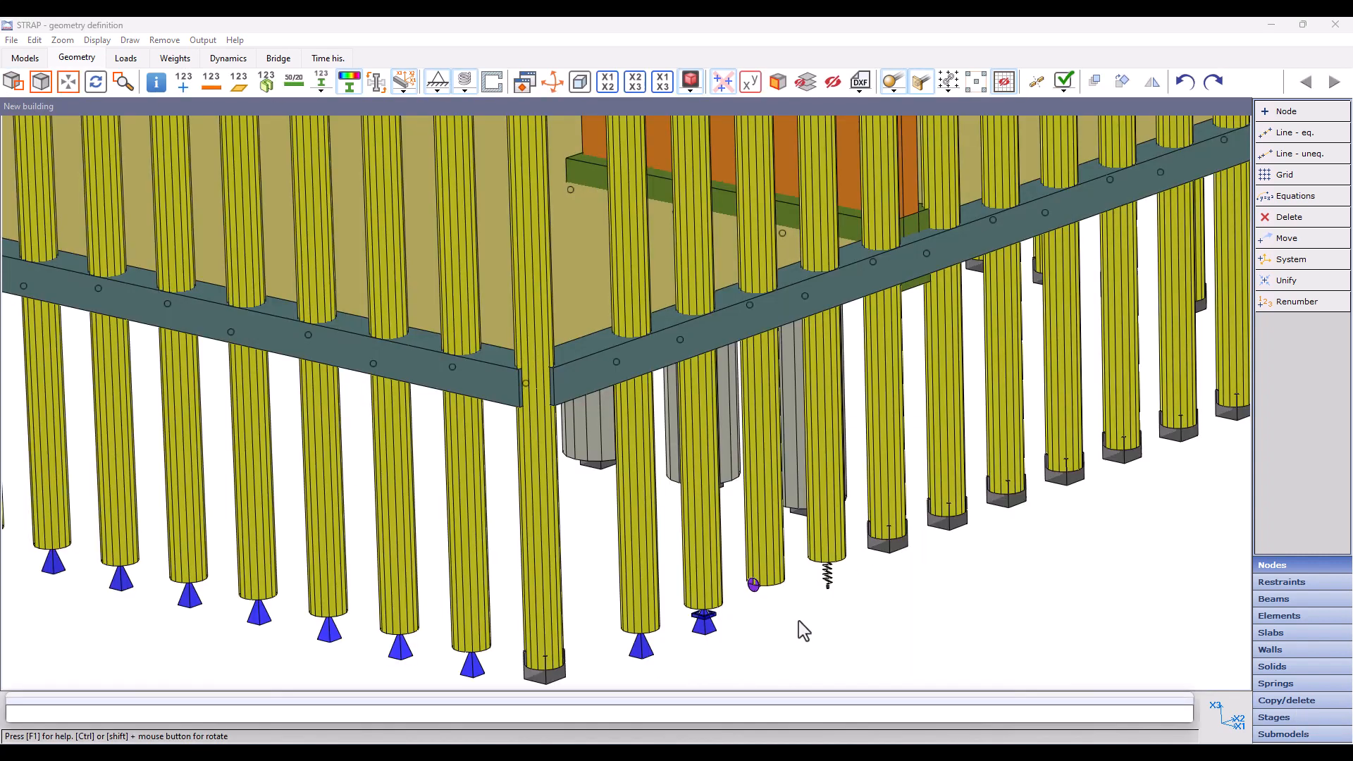
middle_click_drag(791, 628, 817, 486)
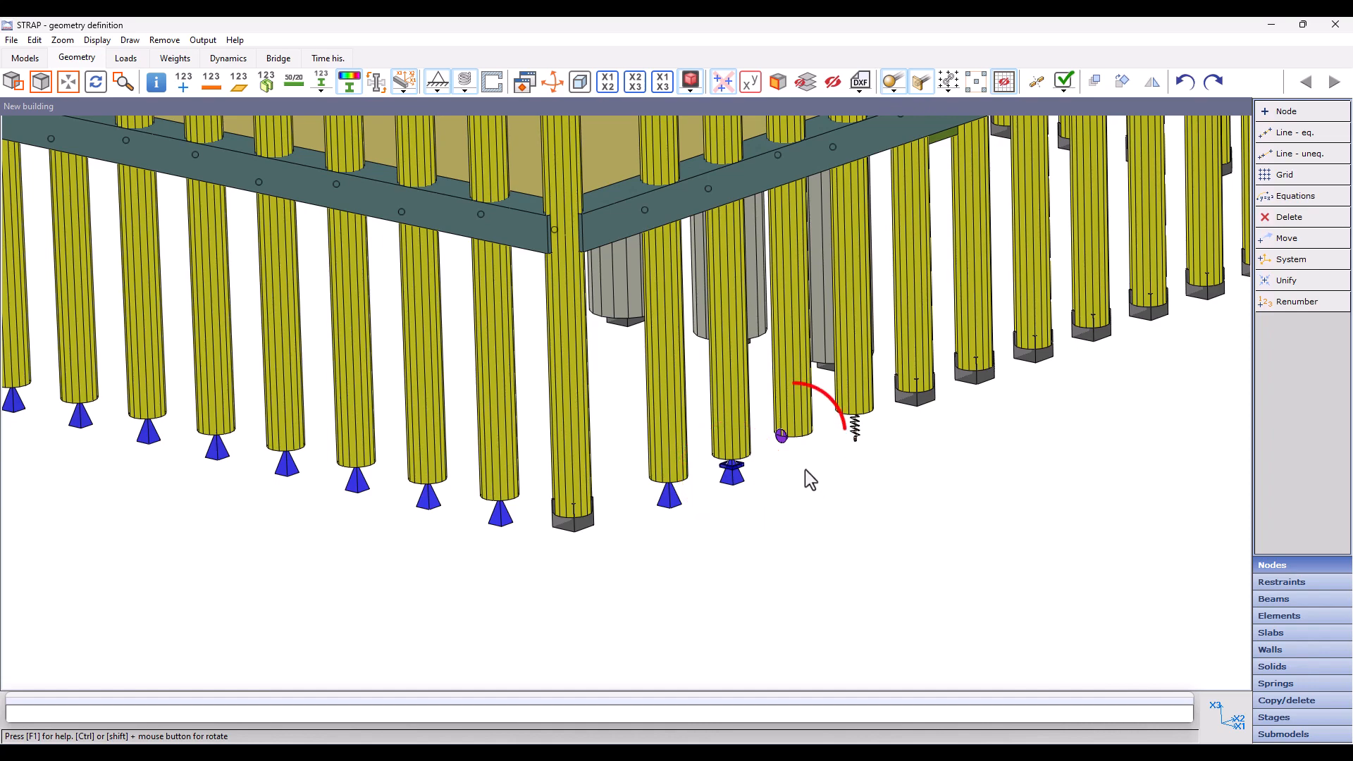
mouse_move(782, 438)
left_mouse_down("ctrl")
mouse_move(687, 420)
mouse_move(789, 482)
left_mouse_up("ctrl")
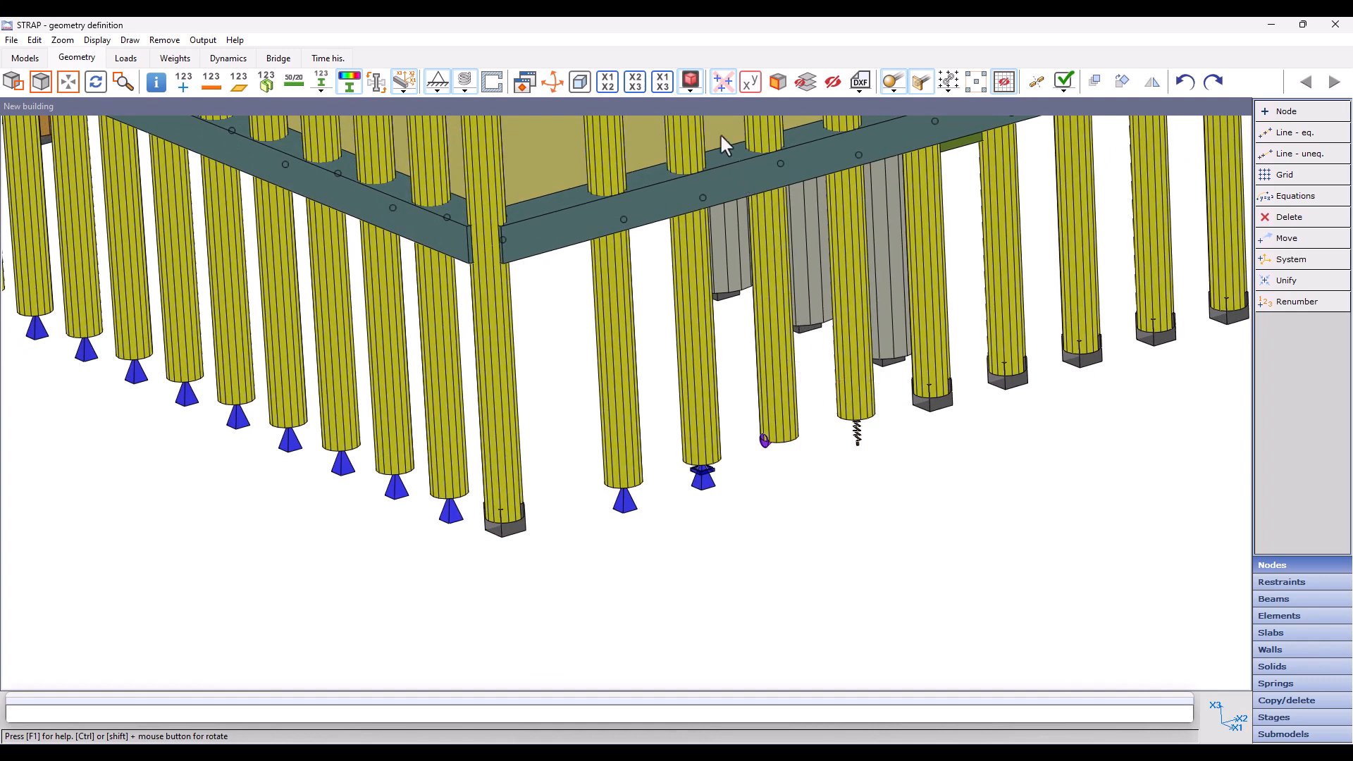
Step: Set the restraints size factor of the rendered display to 1.5 and view the pile supports
left_click(690, 94)
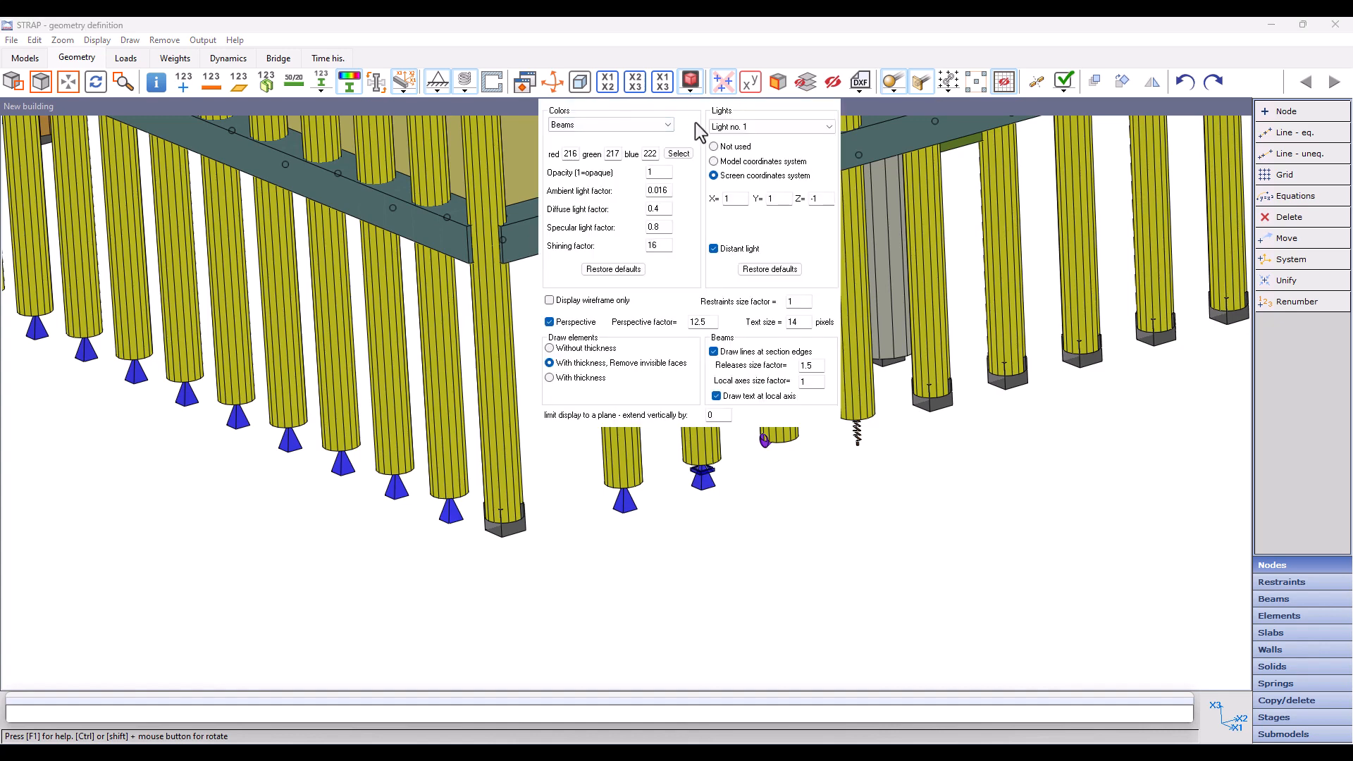
left_click(798, 302)
type(".5")
left_click(646, 564)
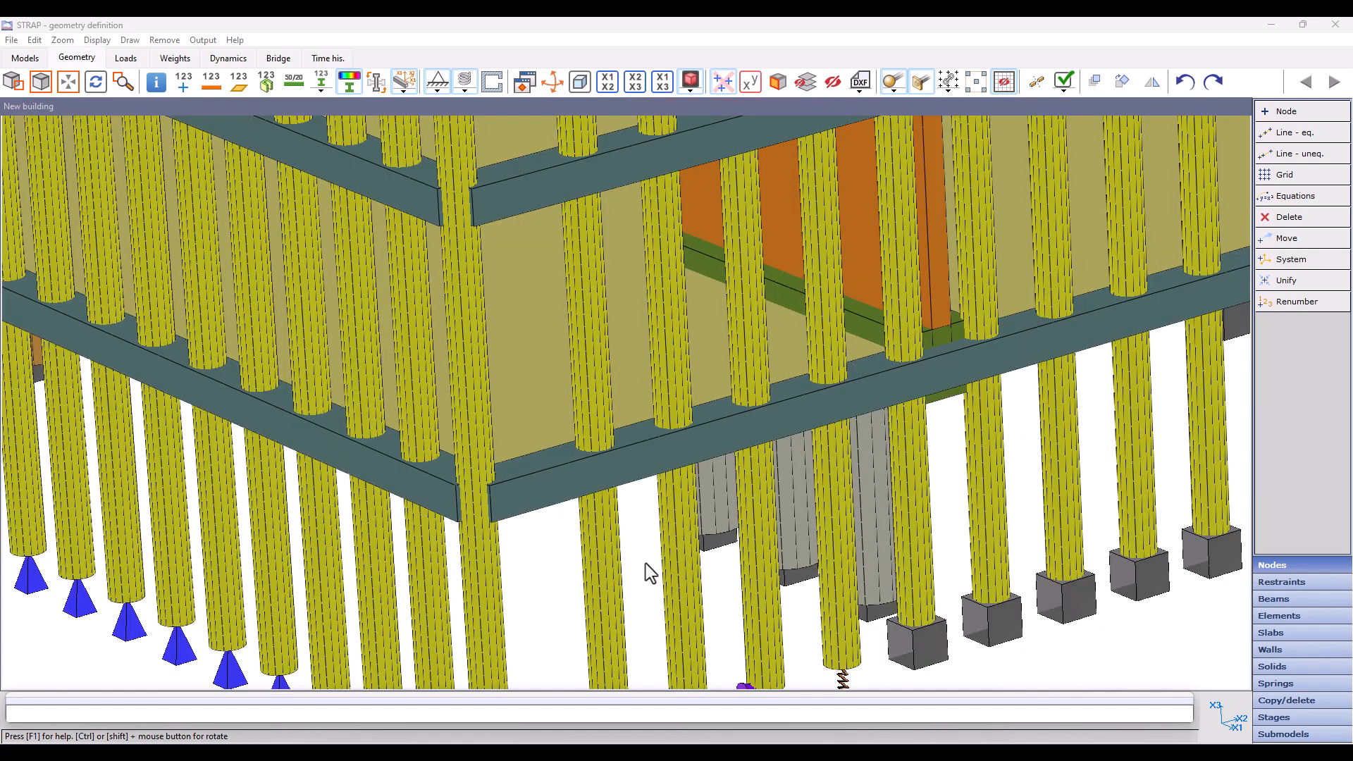
scroll(675, 473, "down", 2)
scroll(675, 474, "down", 1)
scroll(695, 259, "up", 2)
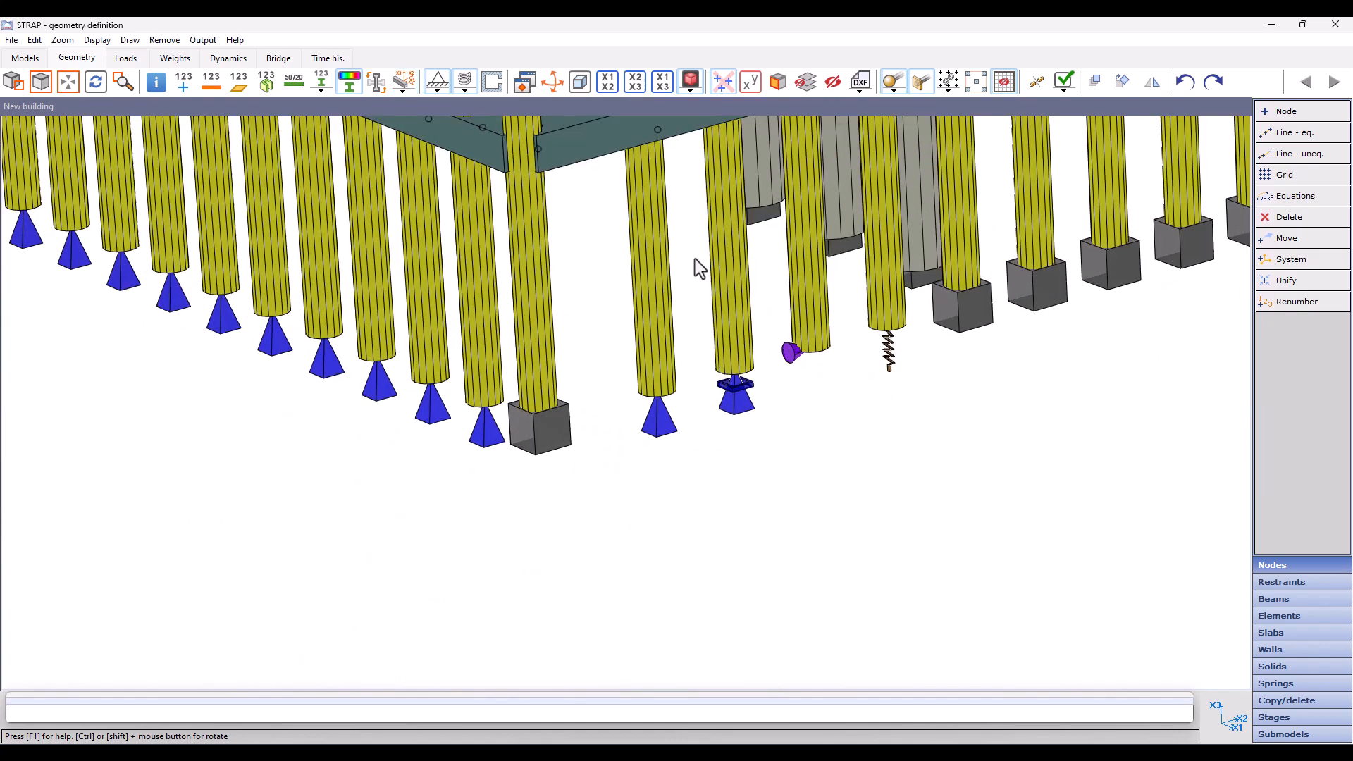
Step: Show the local axes on the rendered members and hide them again
left_click(407, 83)
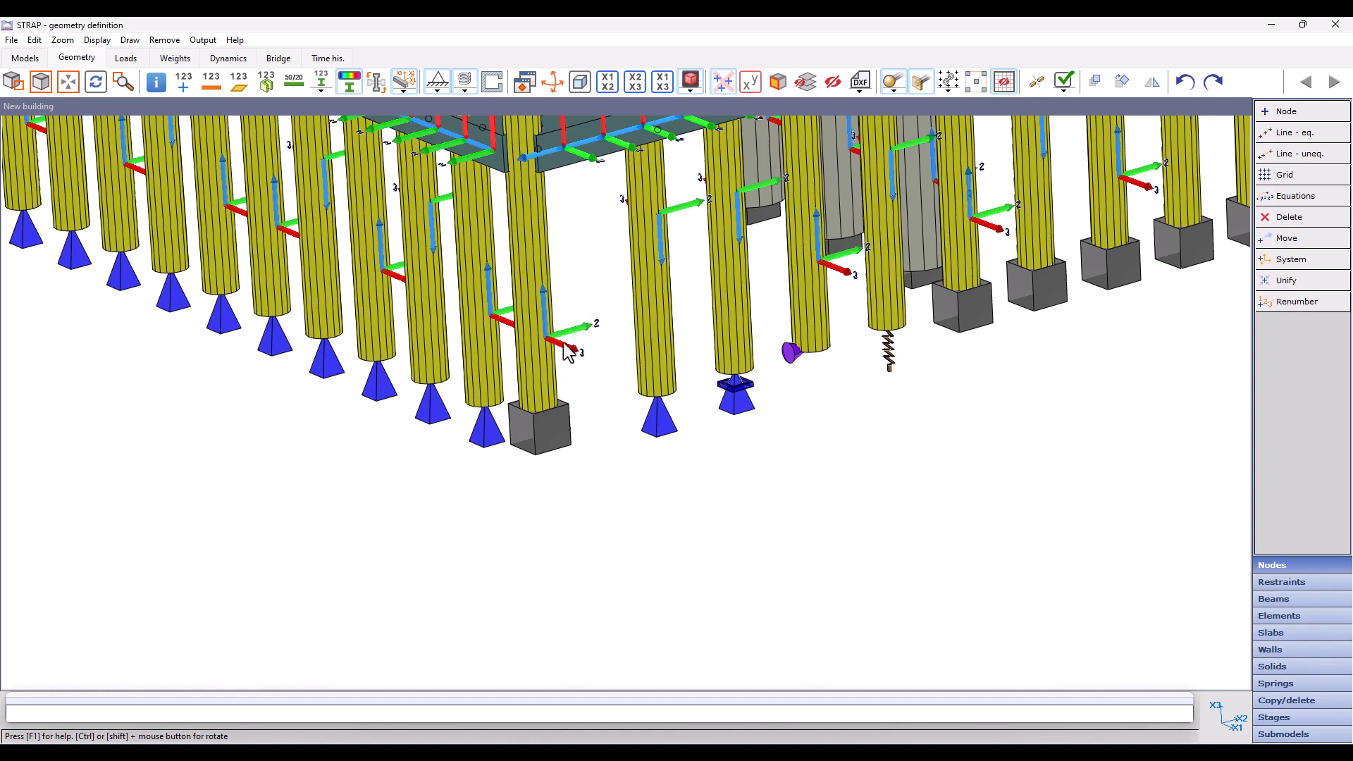
left_click(402, 79)
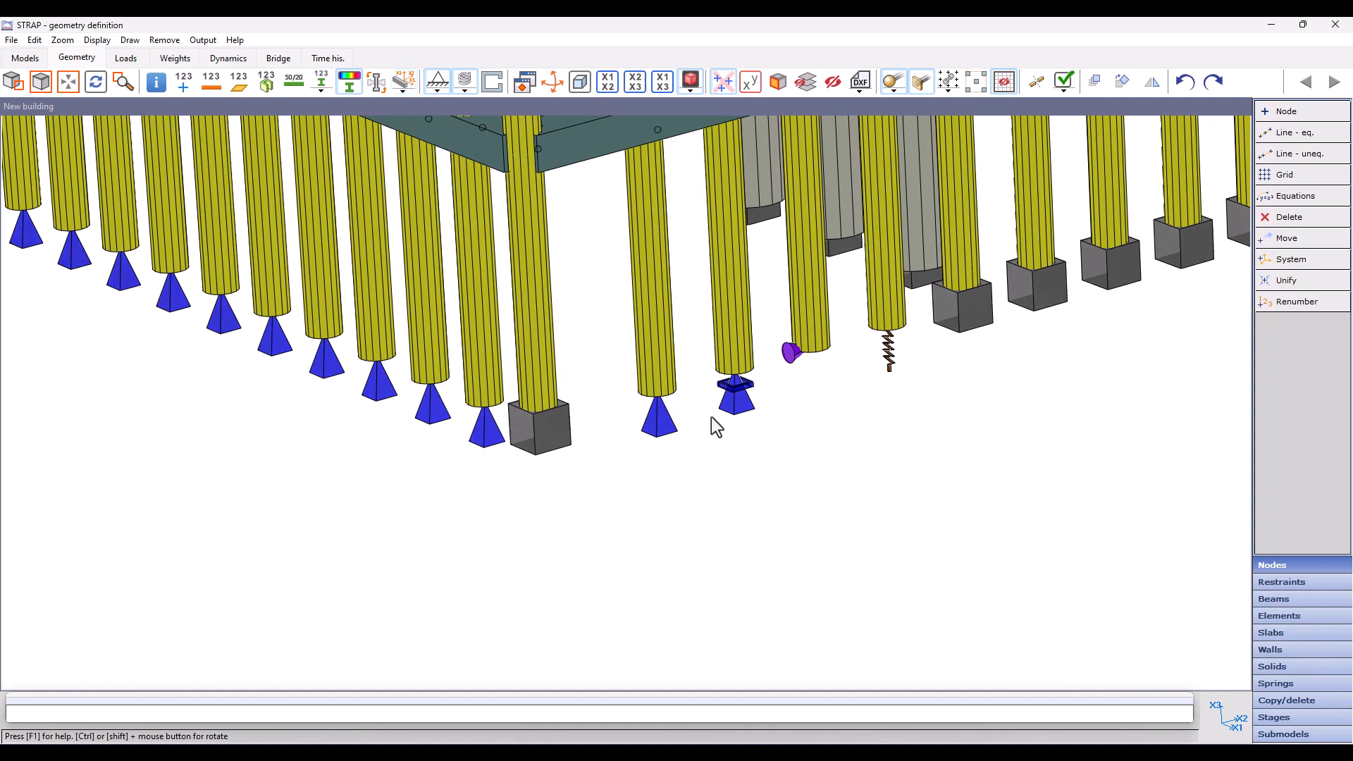
Step: Limit the rendered display by coordinates with an upper X3 limit of 4.5, picking a node on the lowest tower storey first
scroll(712, 419, "down", 6)
middle_click_drag(583, 382, 635, 416)
scroll(610, 423, "up", 3)
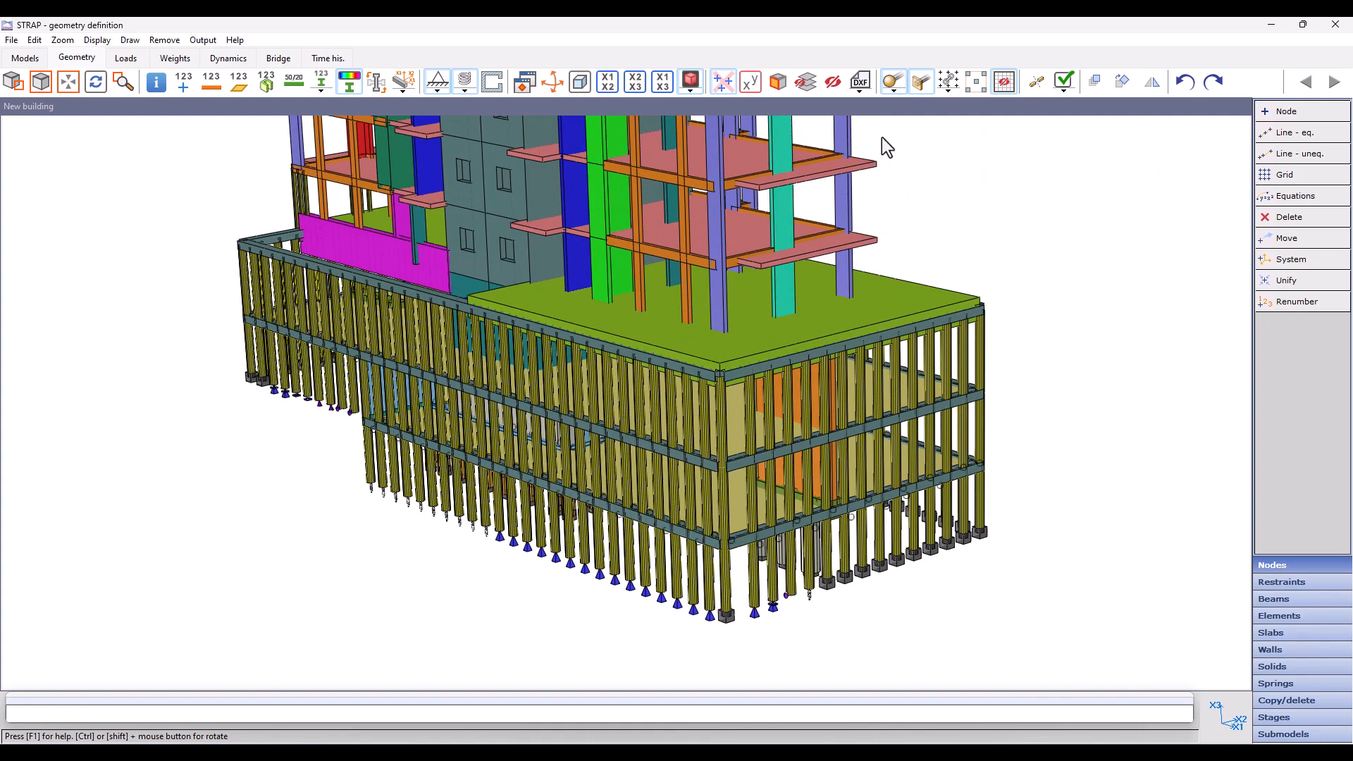
left_click(751, 82)
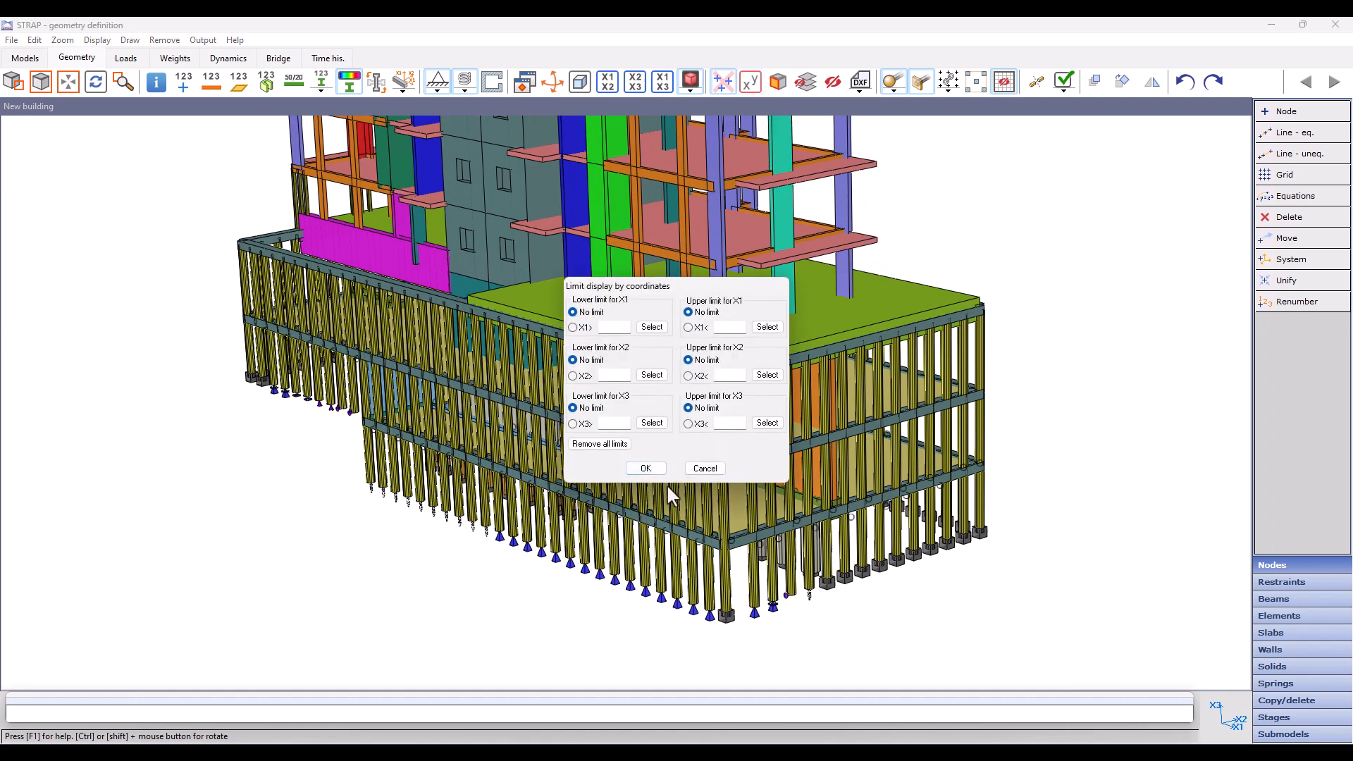
left_click(764, 423)
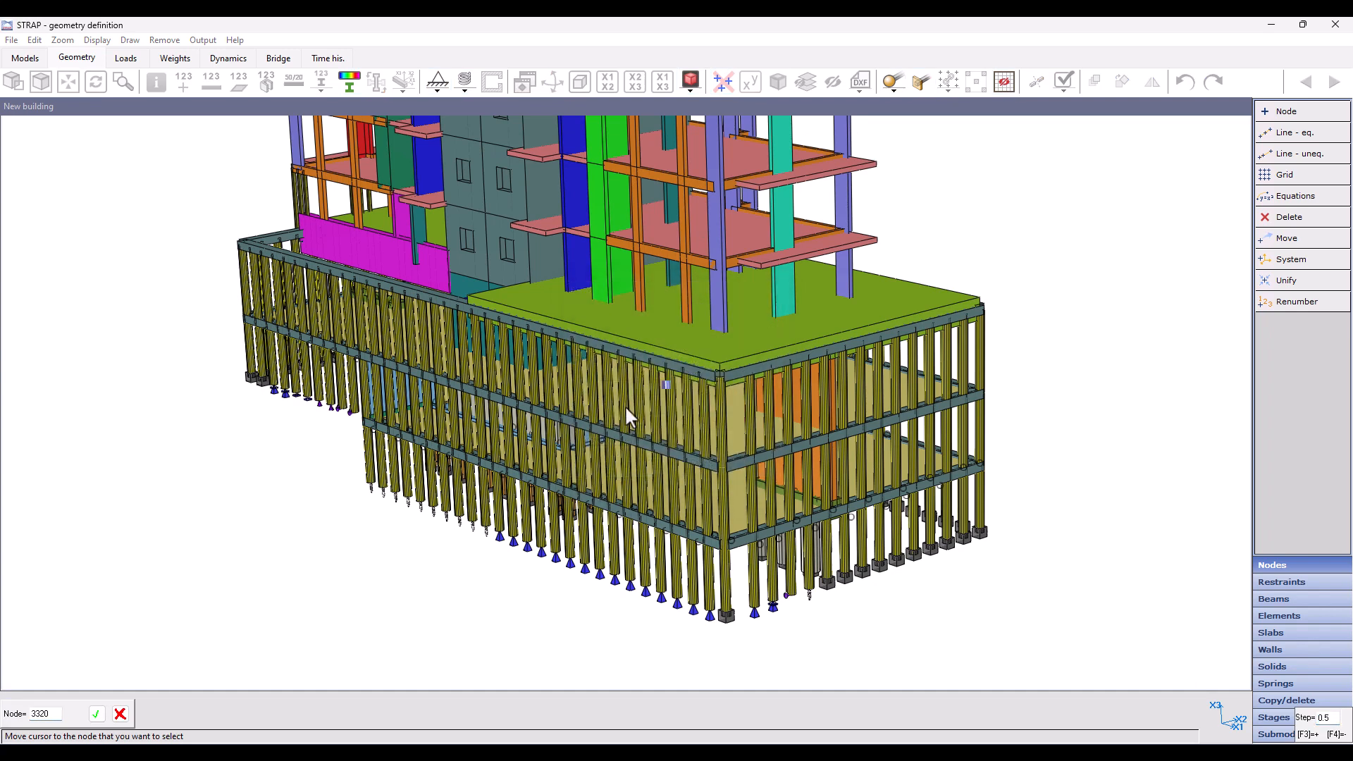
left_click(722, 262)
double_click(732, 423)
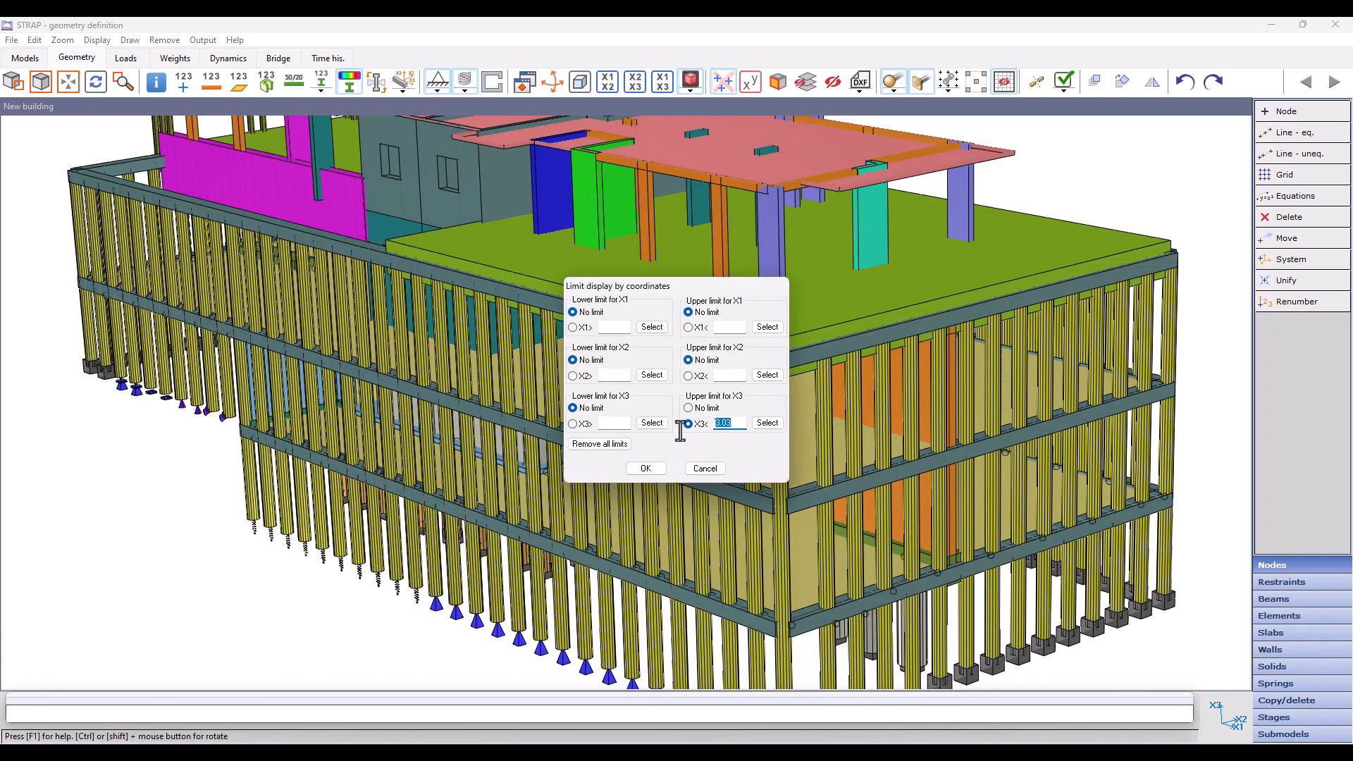
type("4.5")
left_click(644, 467)
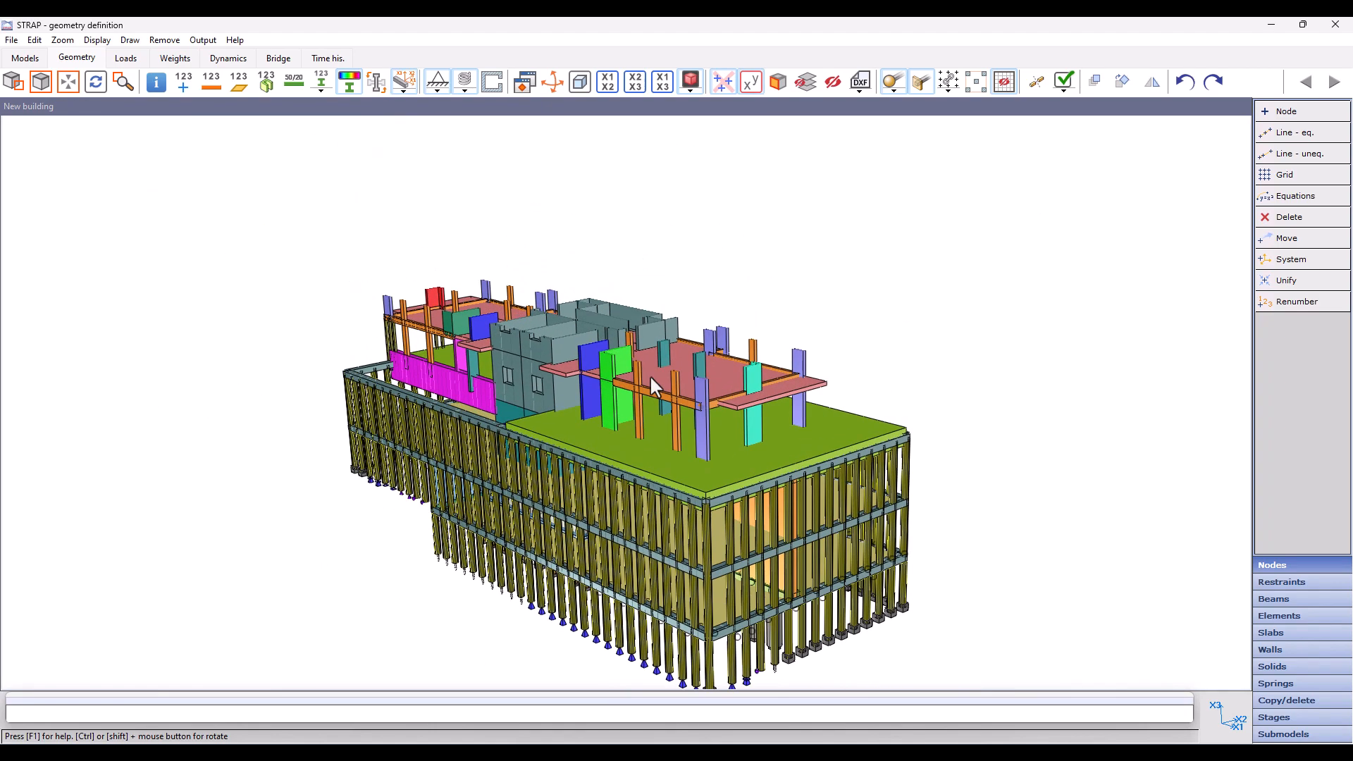
Step: Limit the rendered display to the X1 X2 plane through a corner node of the lowest tower slab and view it isometrically
scroll(650, 375, "up", 5)
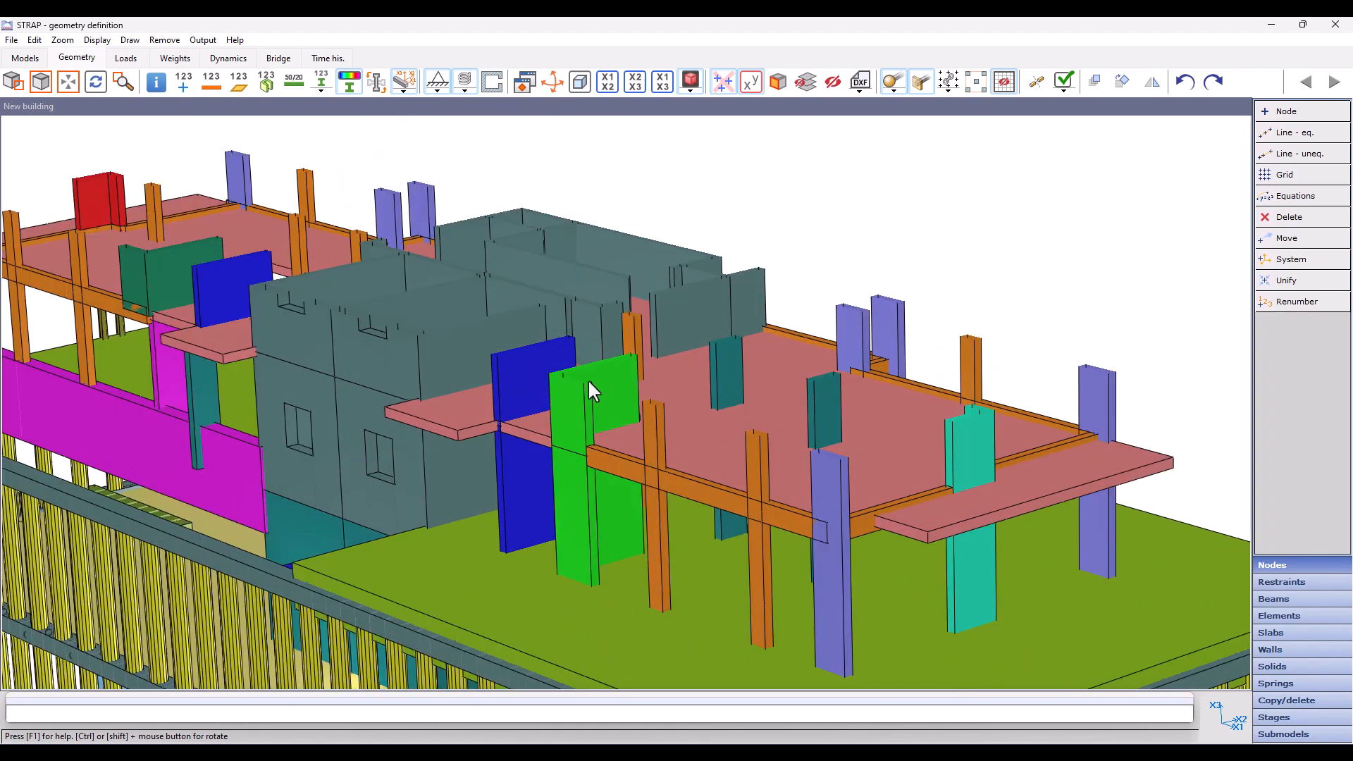
left_click_drag(866, 420, 906, 429, "ctrl")
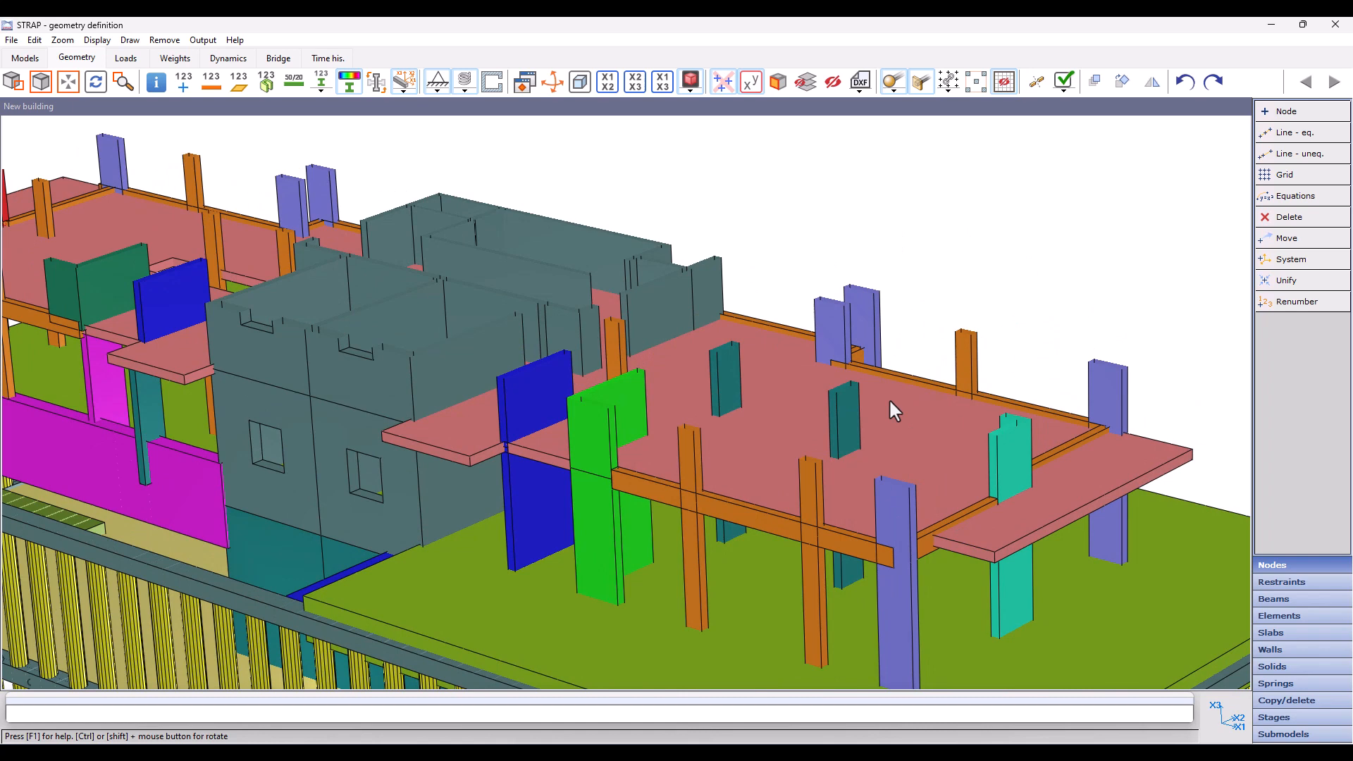
scroll(890, 399, "down", 5)
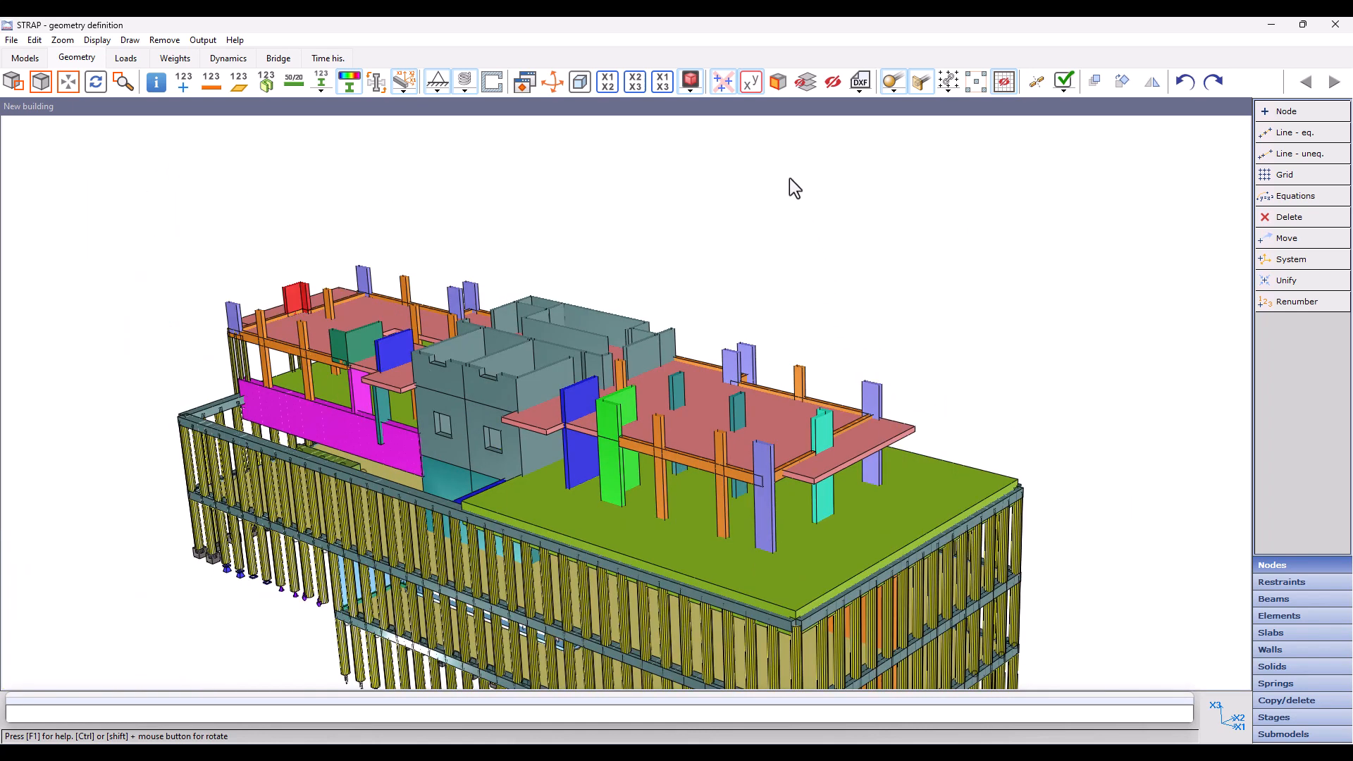
left_click(776, 85)
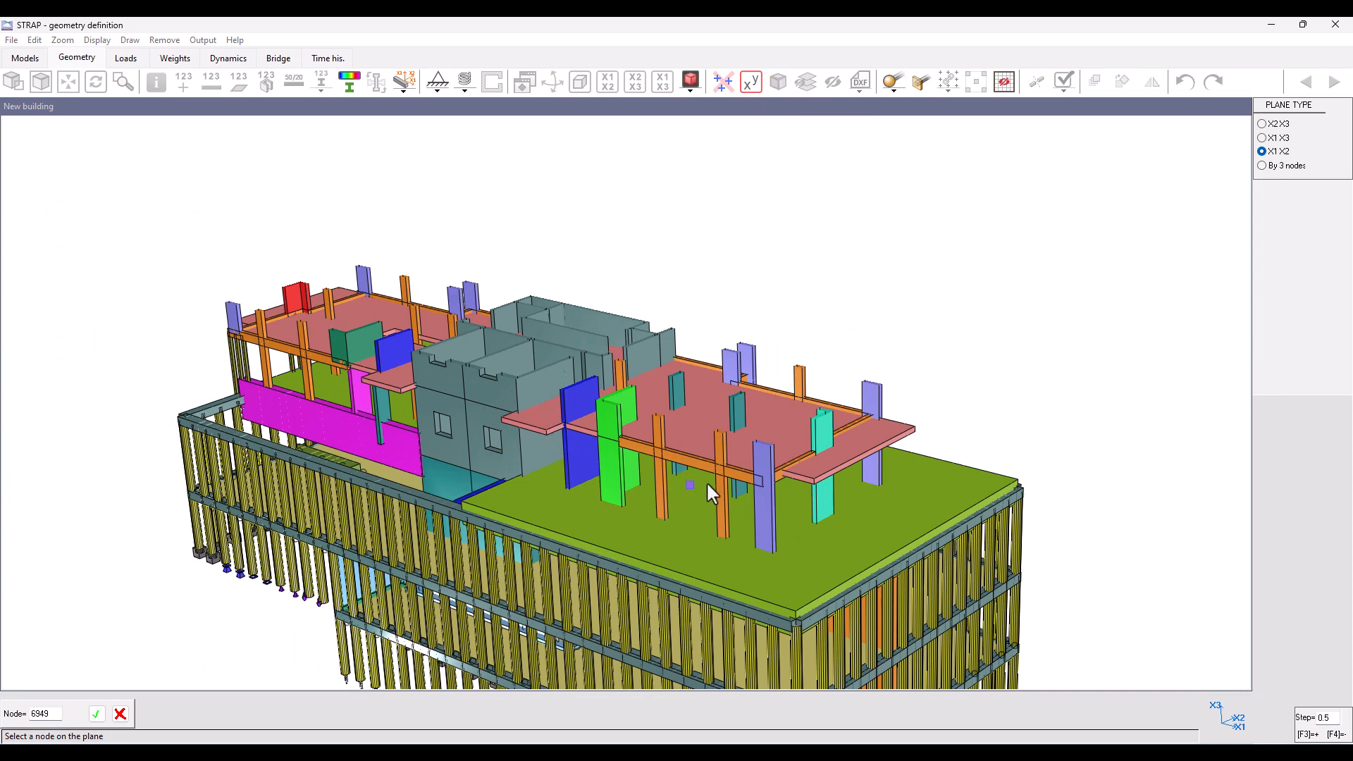
left_click(917, 429)
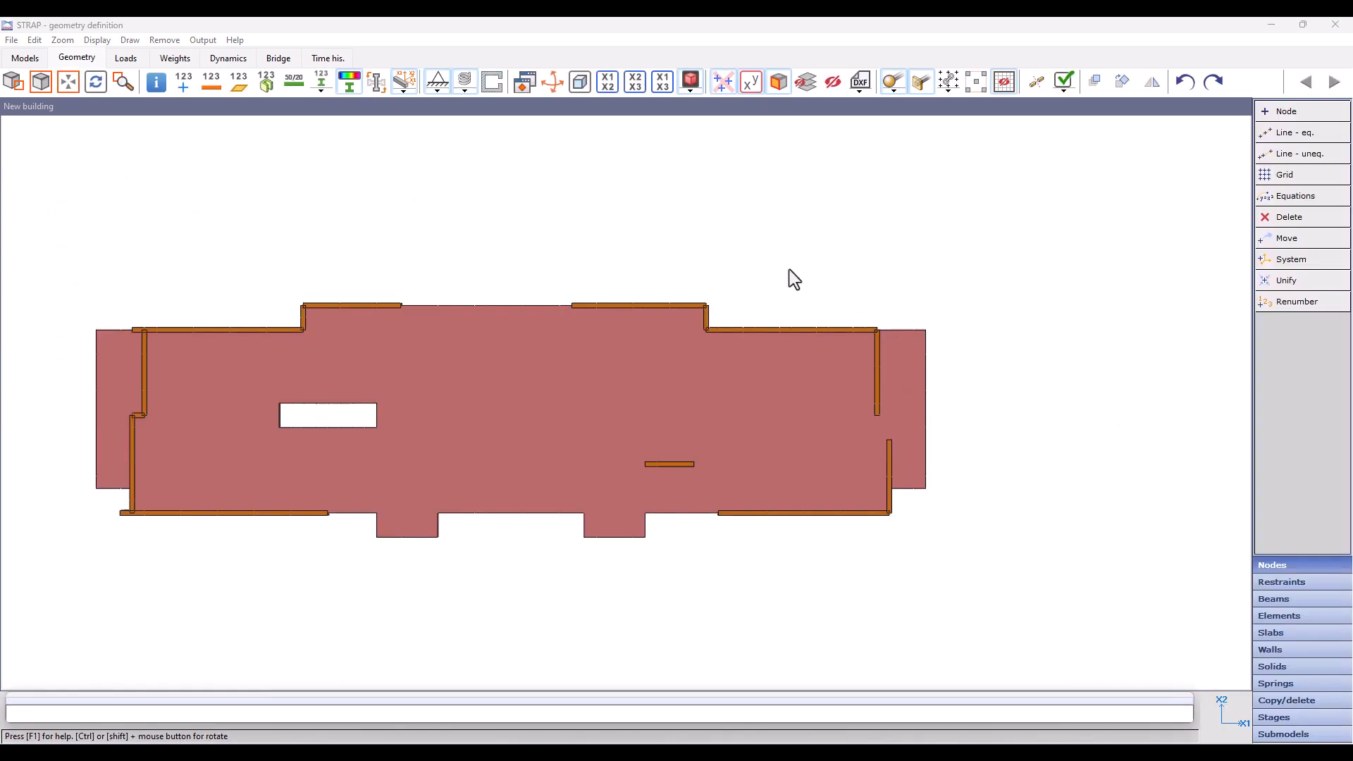
left_click(580, 83)
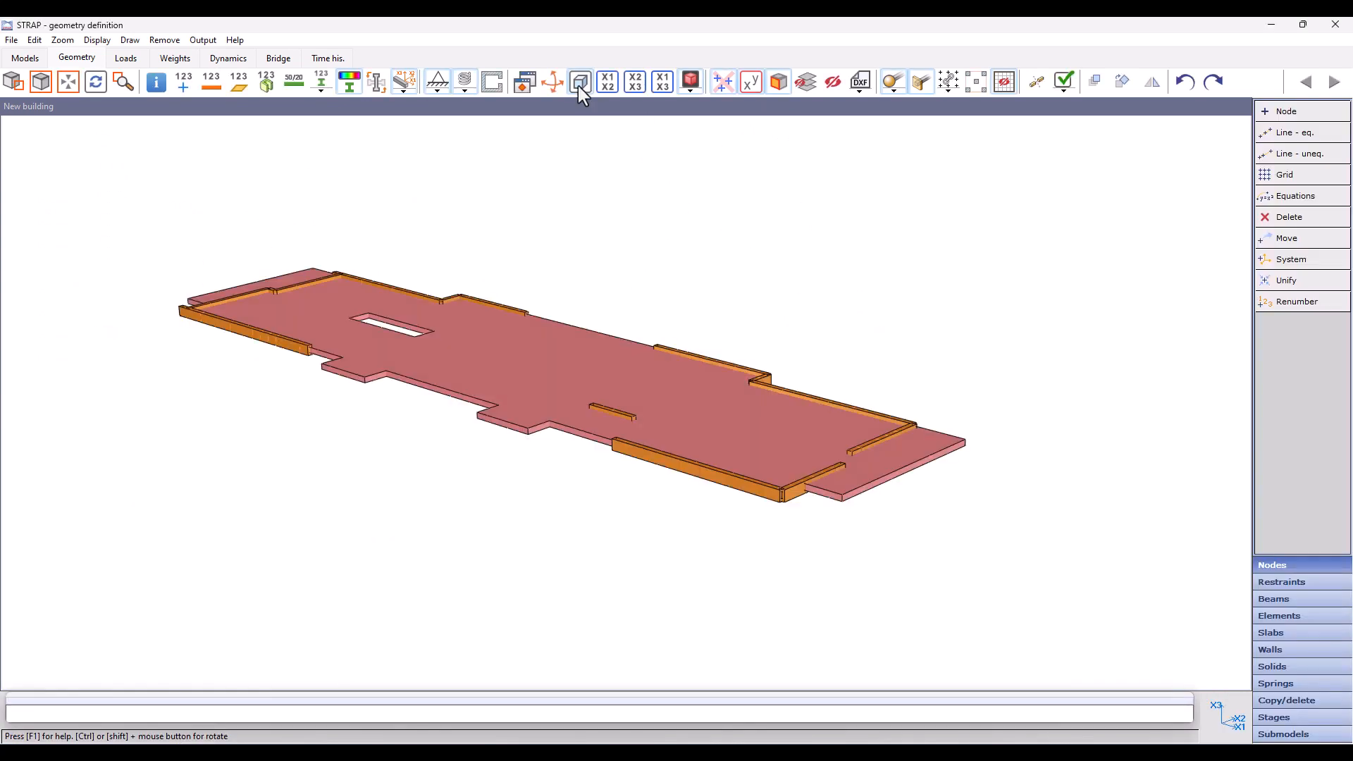
Step: Extend the plane-limited display vertically to include the columns and walls just above and below the slab, and examine it from another angle
left_click(689, 97)
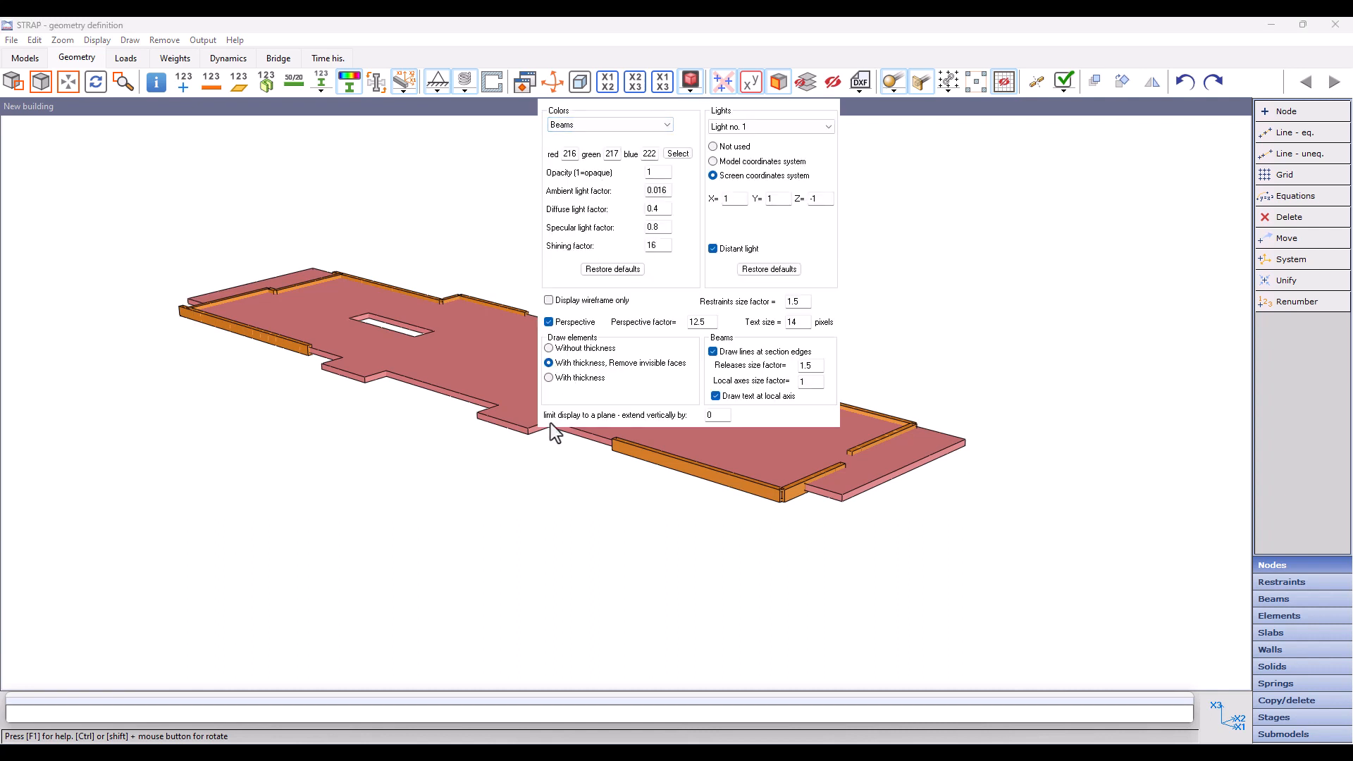
left_click(720, 416)
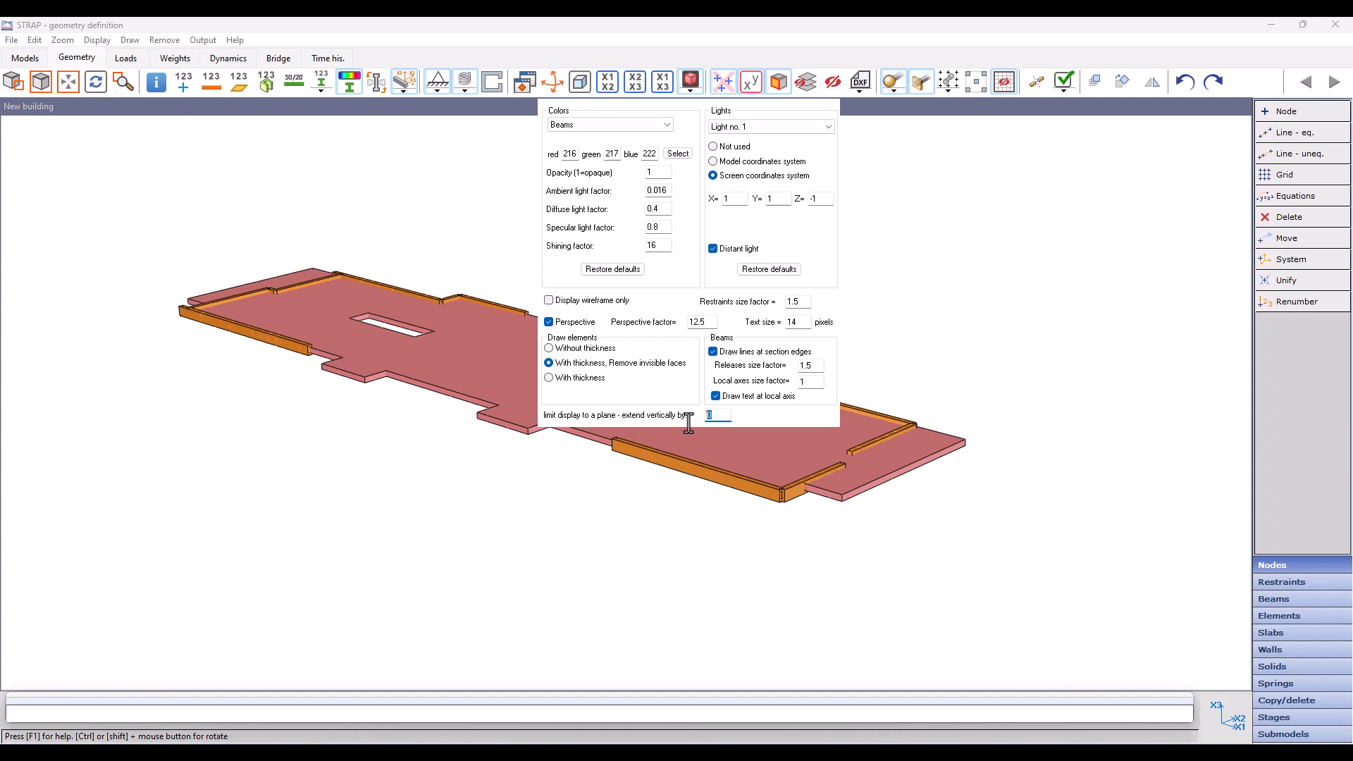
left_click(661, 541)
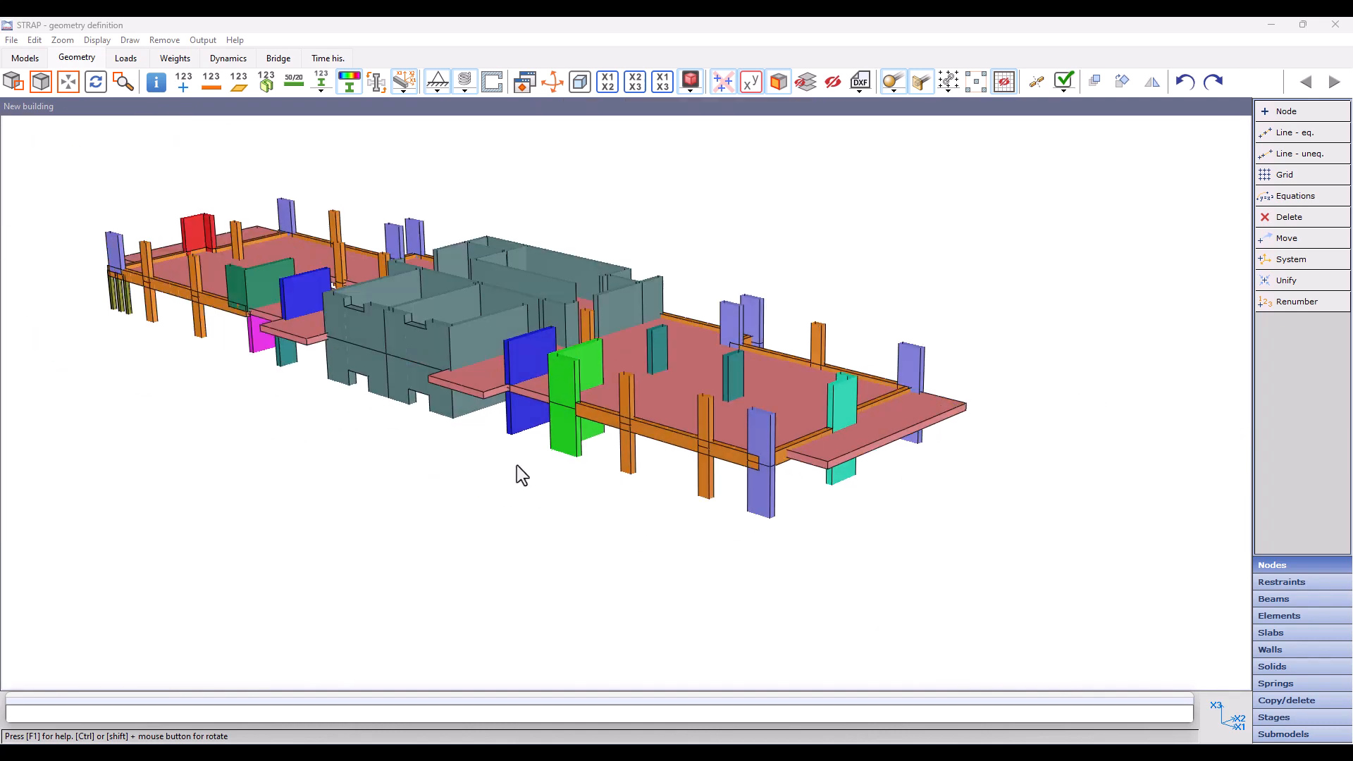
scroll(648, 451, "up", 2)
left_click_drag(620, 513, 655, 513, "ctrl")
scroll(654, 513, "down", 2)
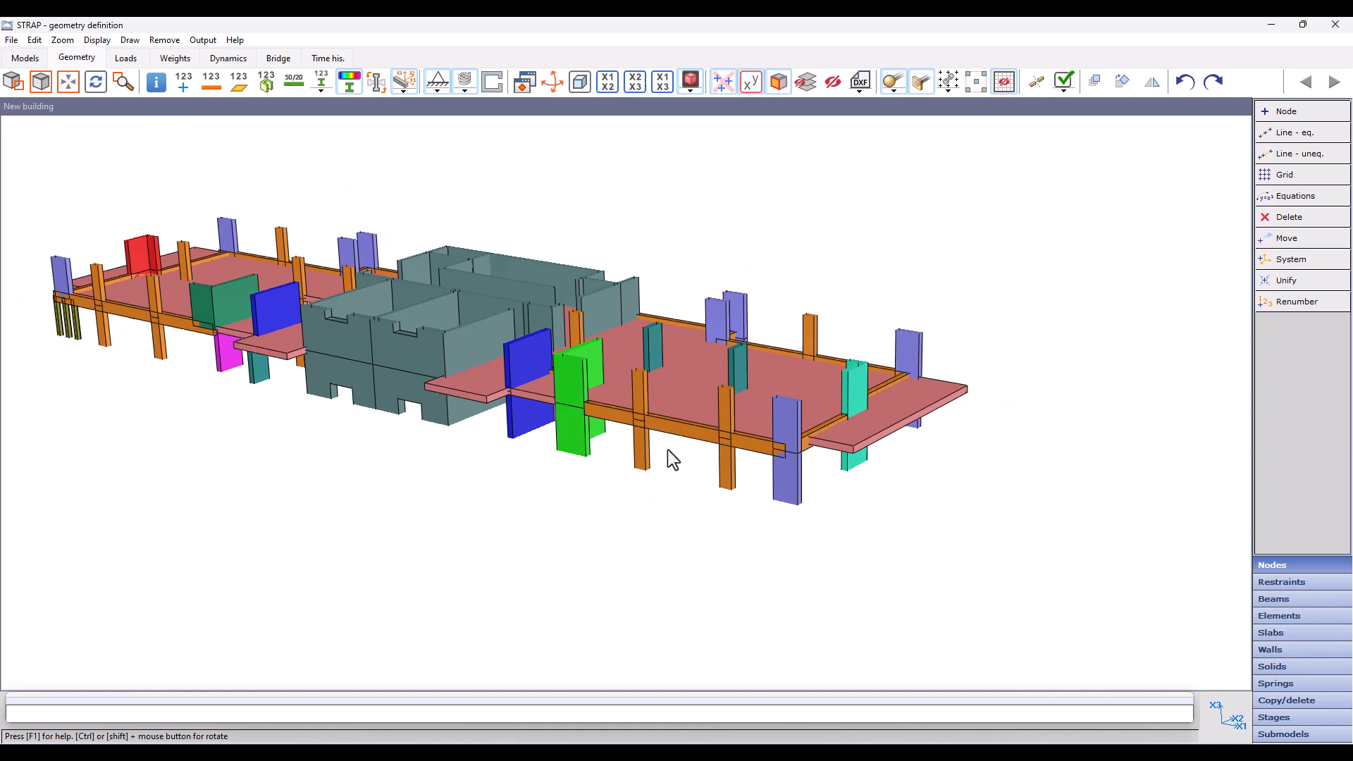
middle_click_drag(666, 450, 716, 476)
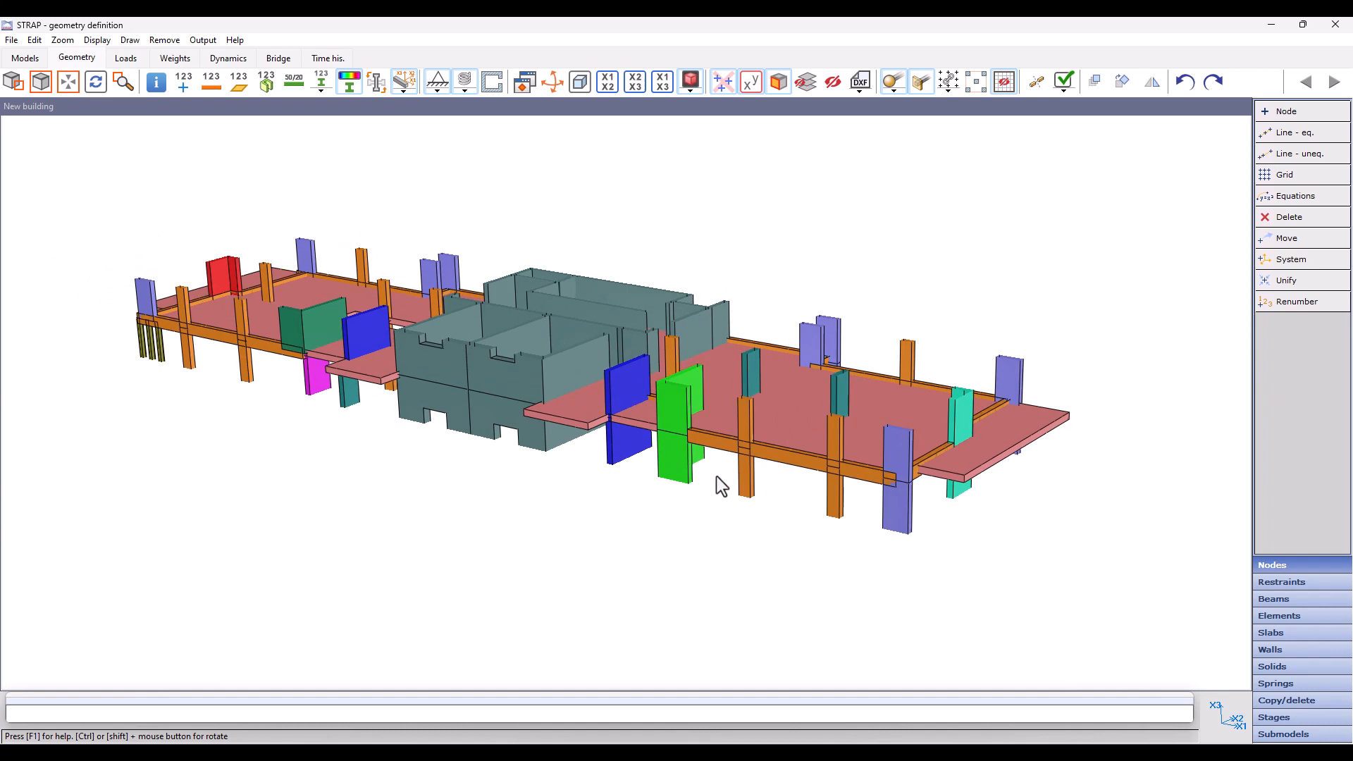
Step: Remove the front corner column and the orange column beside it, both below the slab, from the display
left_click(834, 83)
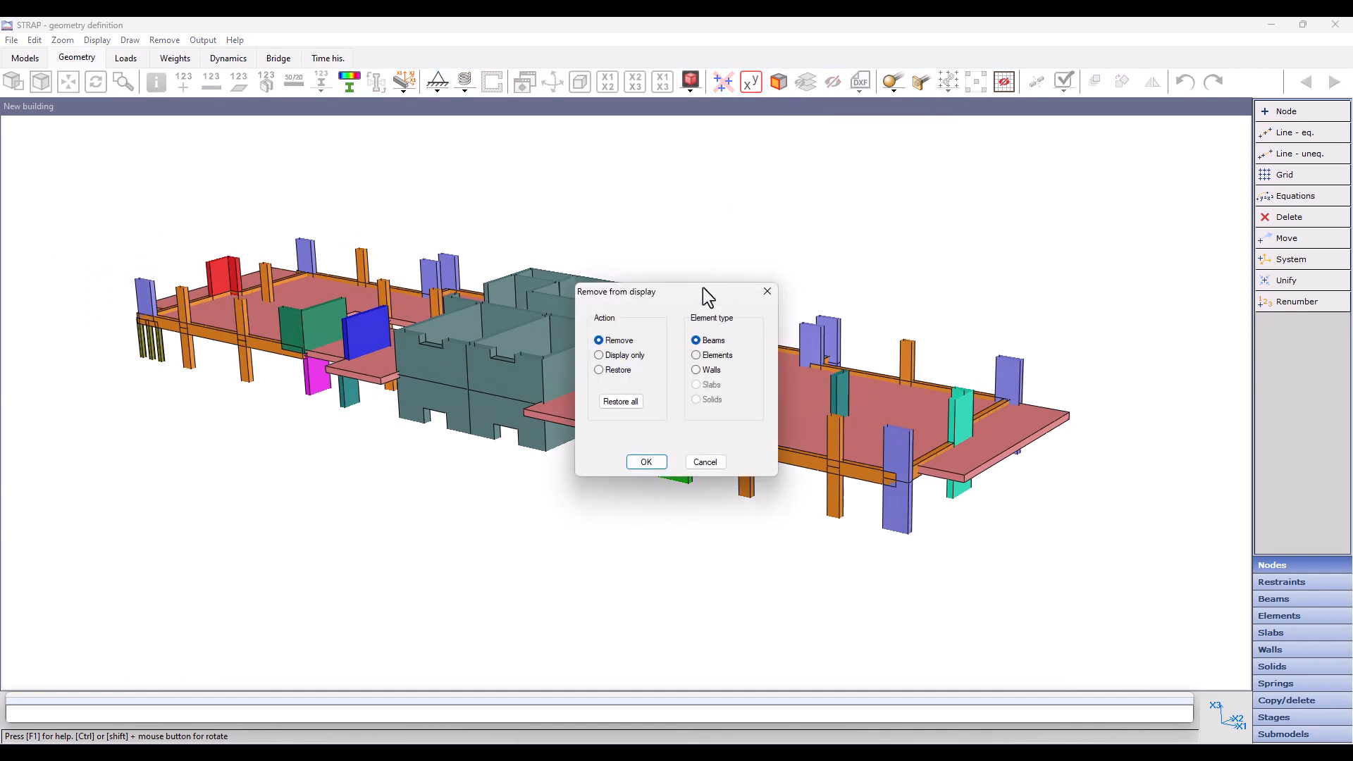
left_click(646, 462)
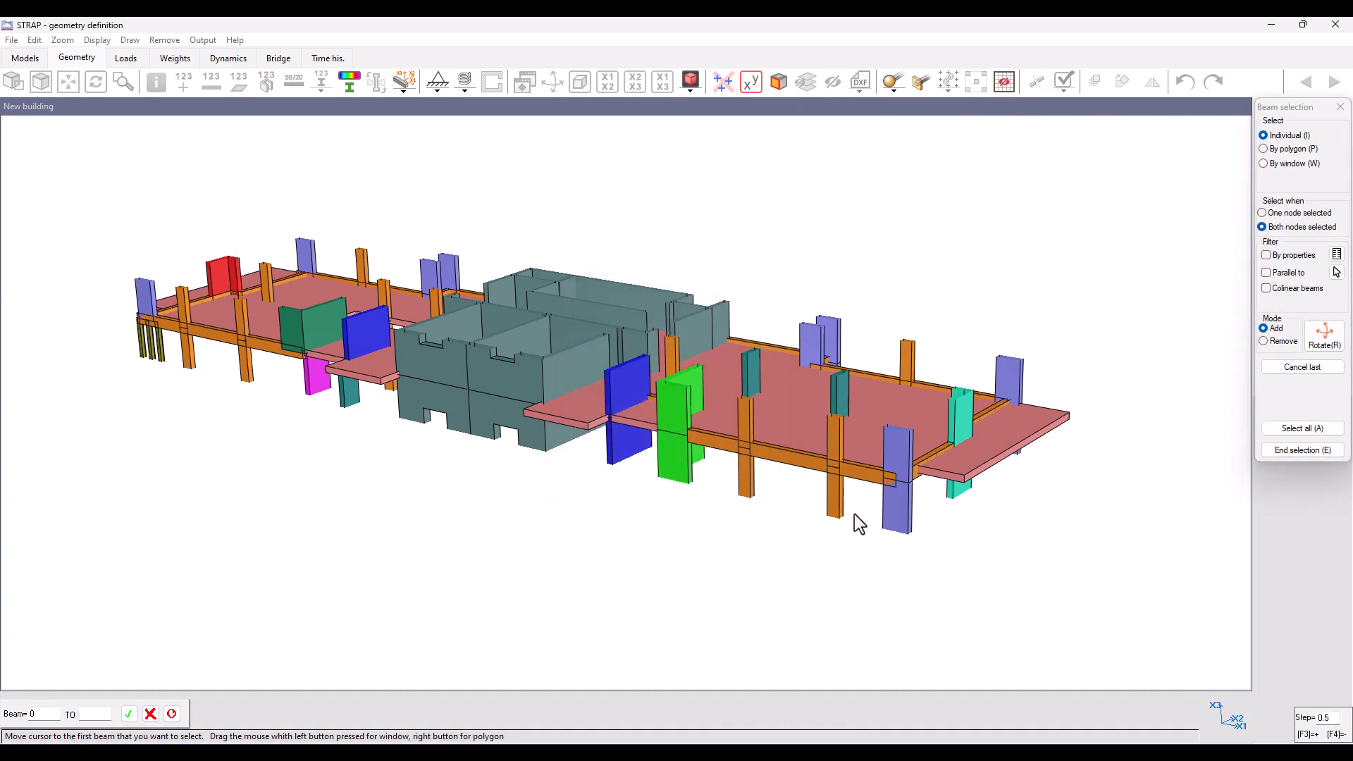
left_click(896, 517)
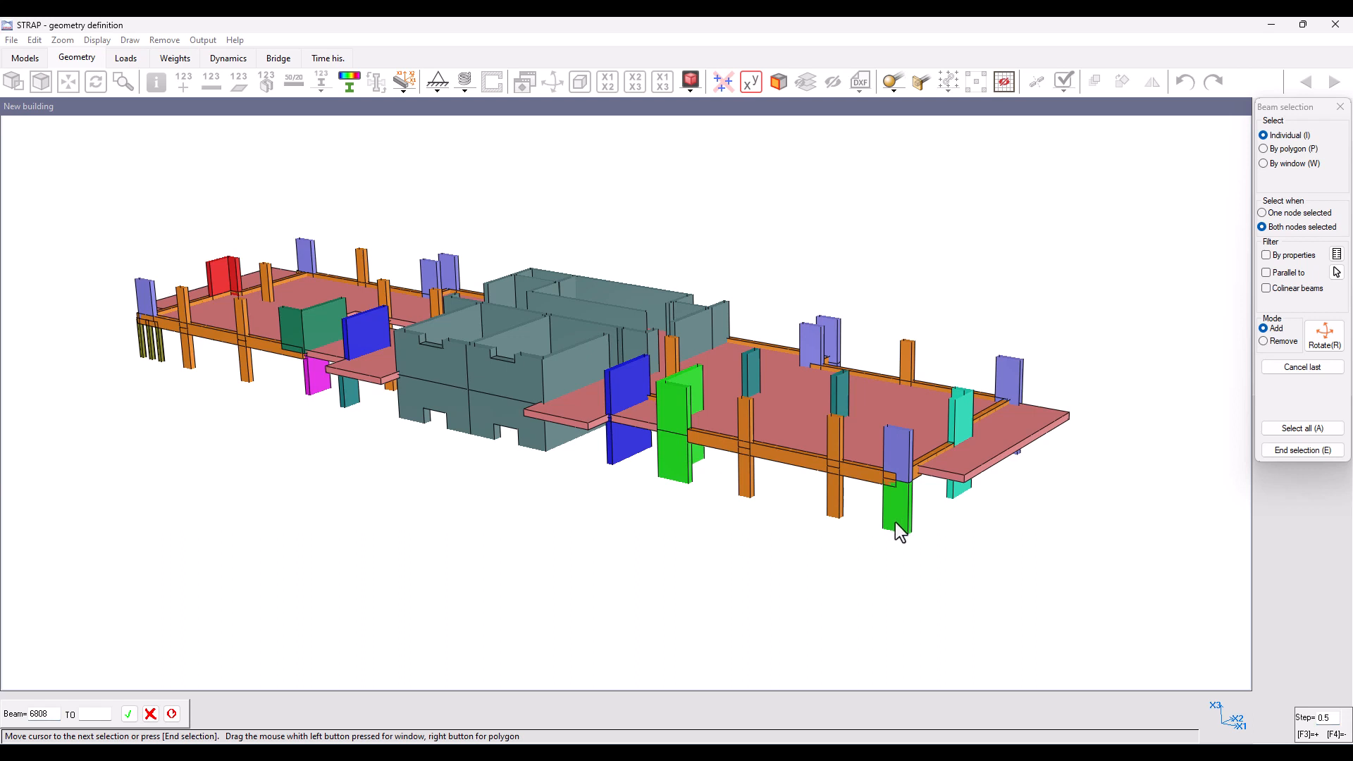
left_click(836, 502)
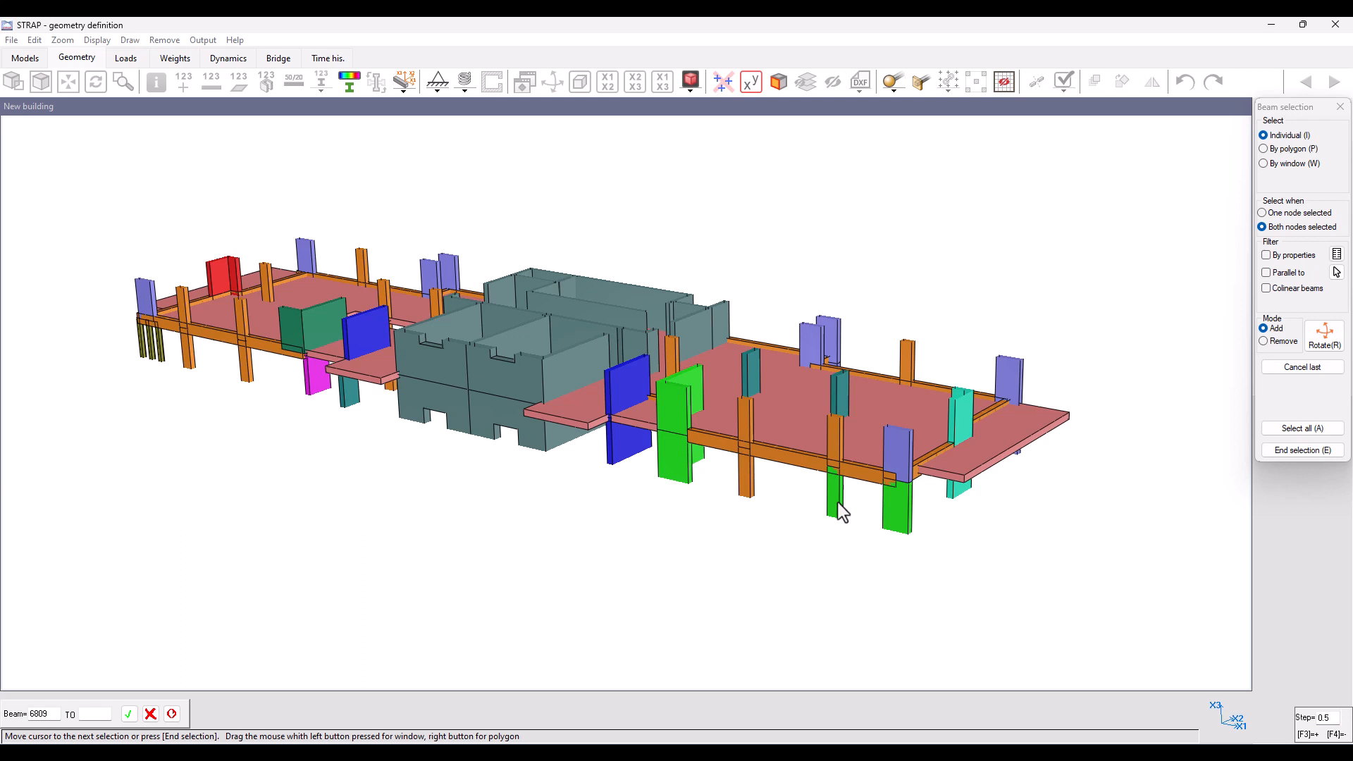
left_click(1293, 452)
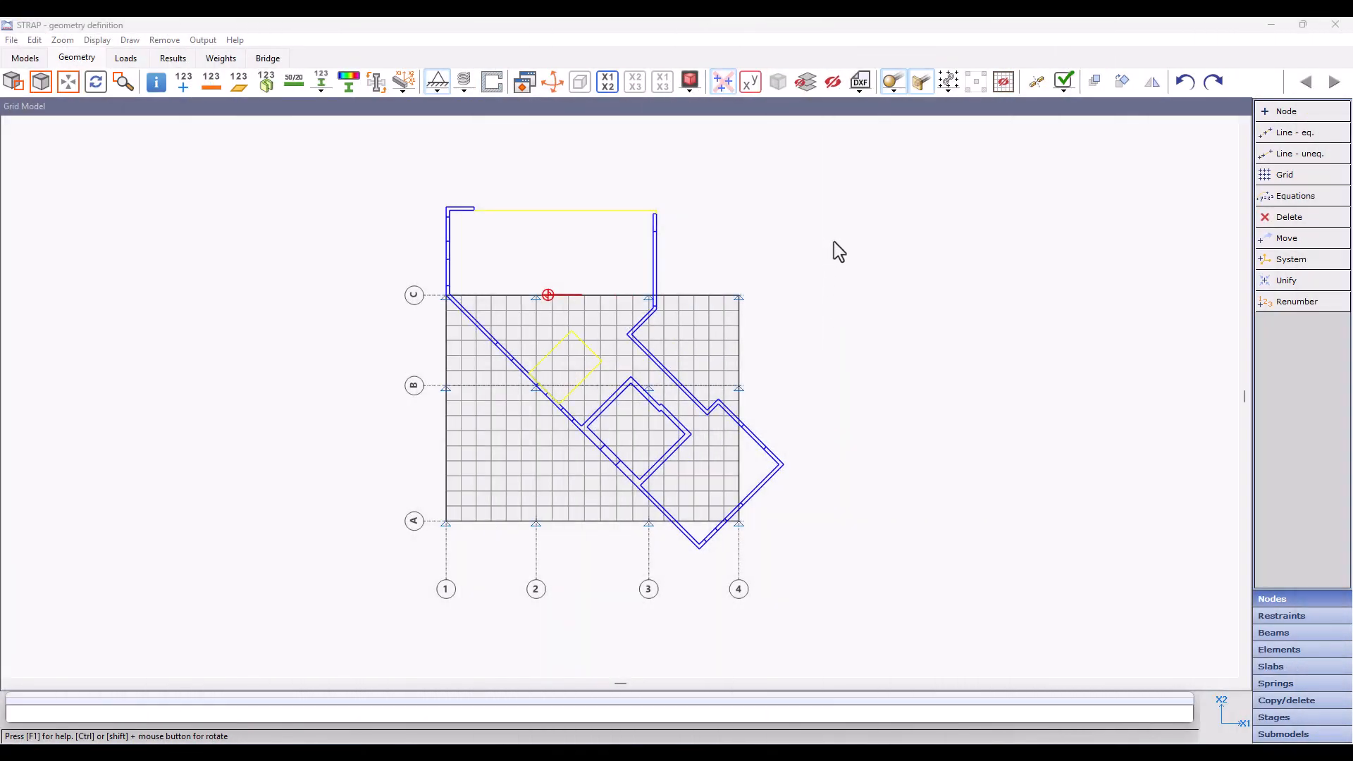
Step: Turn off the original DXF colors of the Grid Model's background drawing and hide the DXF background
left_click(865, 92)
left_click(744, 256)
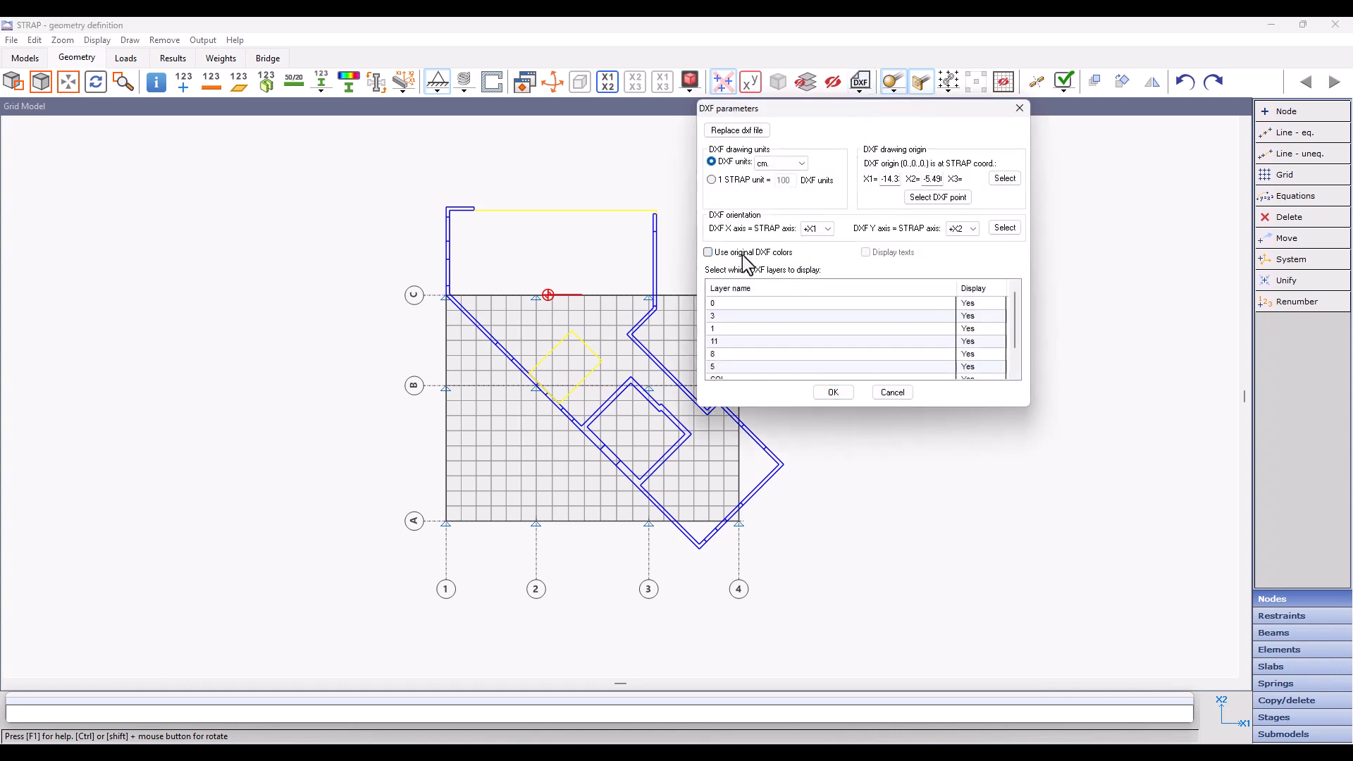
left_click(834, 392)
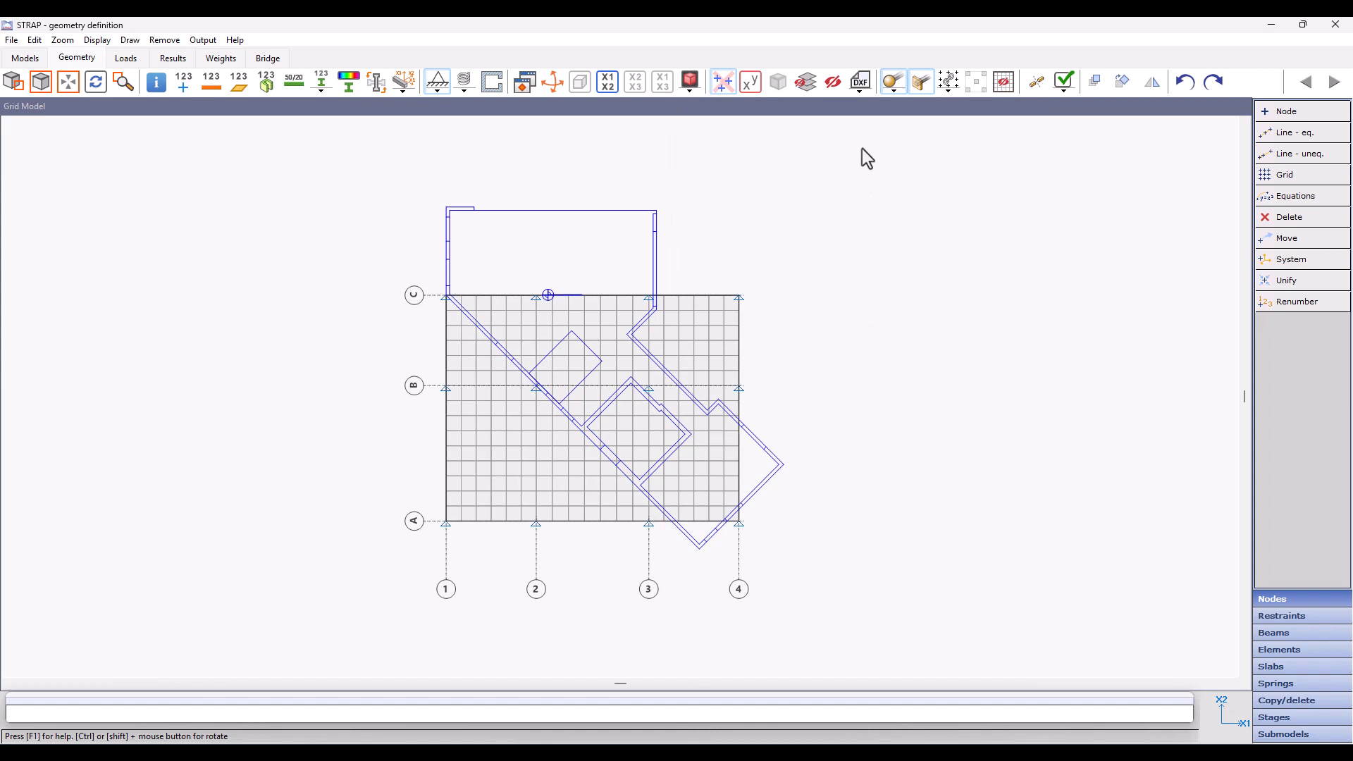
left_click(866, 89)
left_click(864, 82)
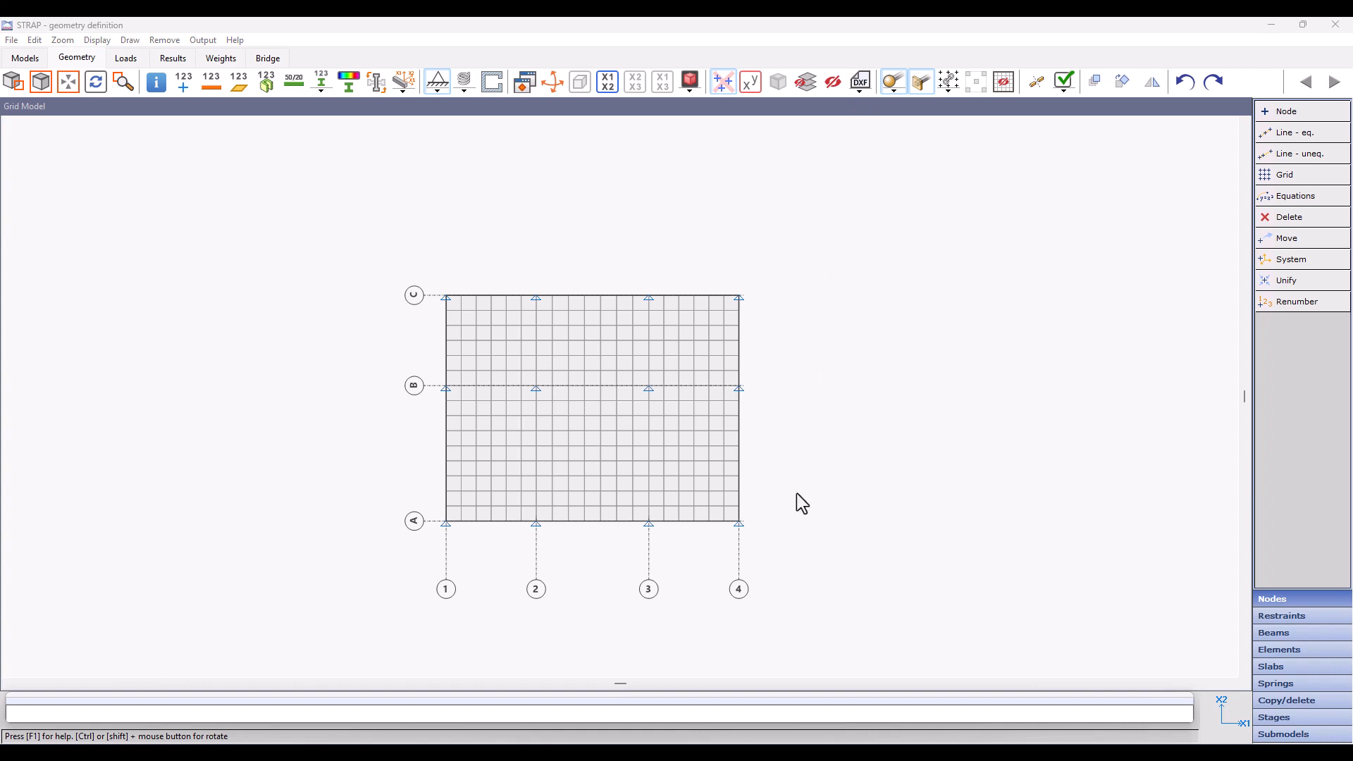
Step: Show the local axes for beams only on the tilted grid model, review the axis display options, and hide the axes again
left_click_drag(796, 493, 561, 302, "ctrl")
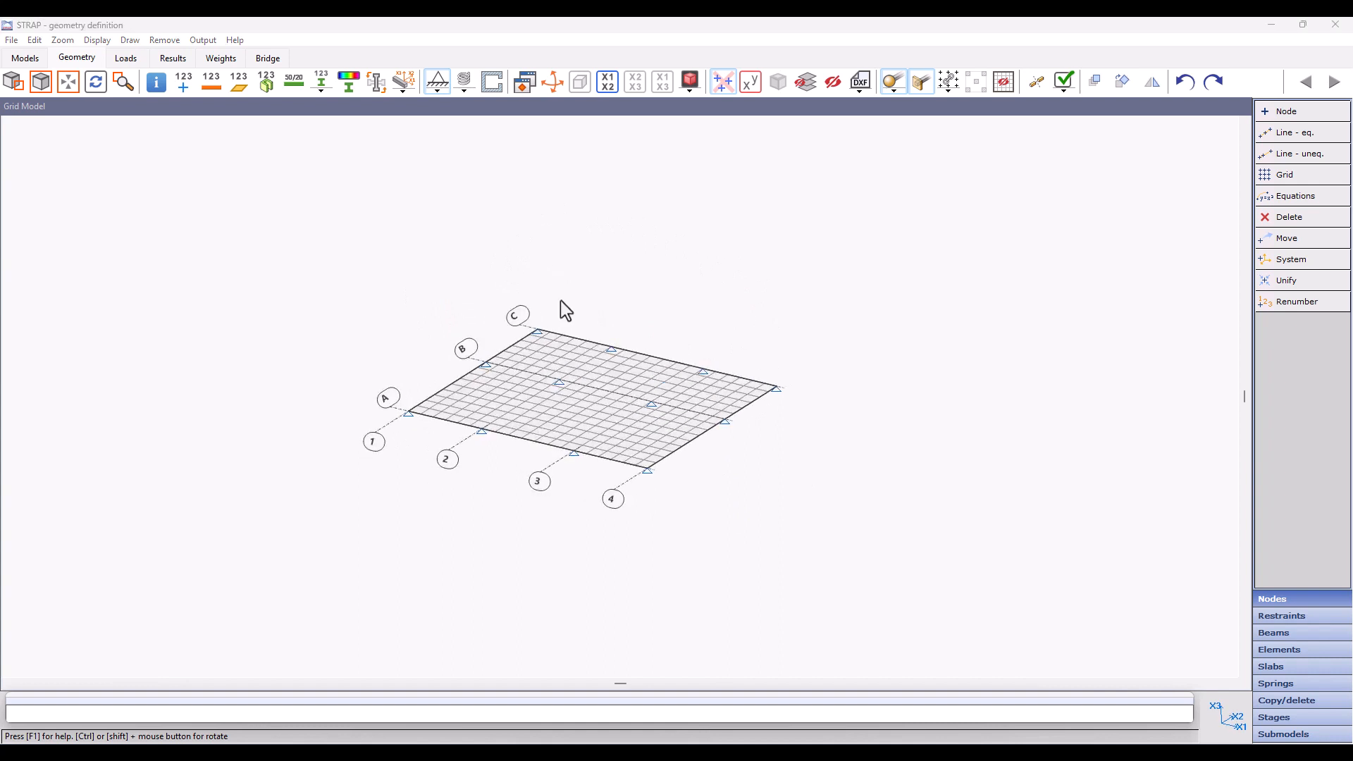
left_click(403, 82)
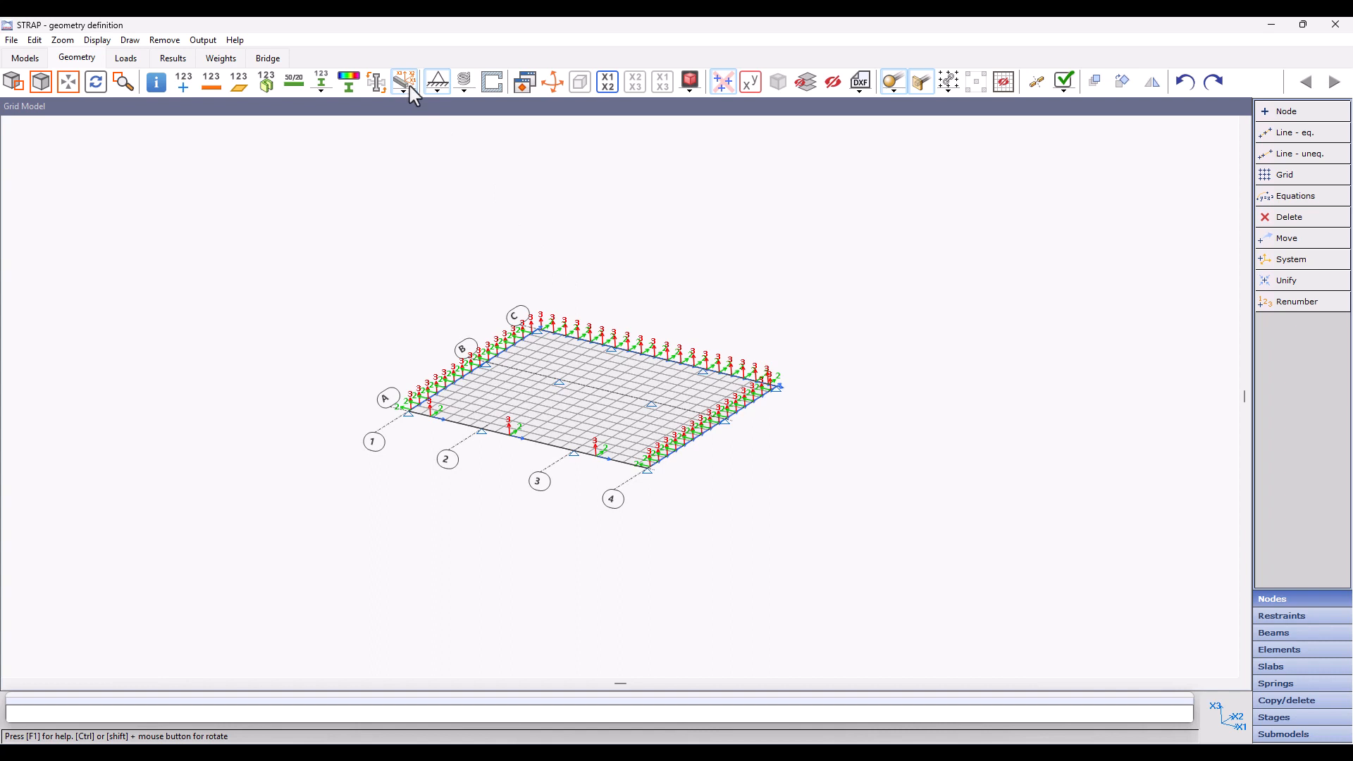
left_click(404, 93)
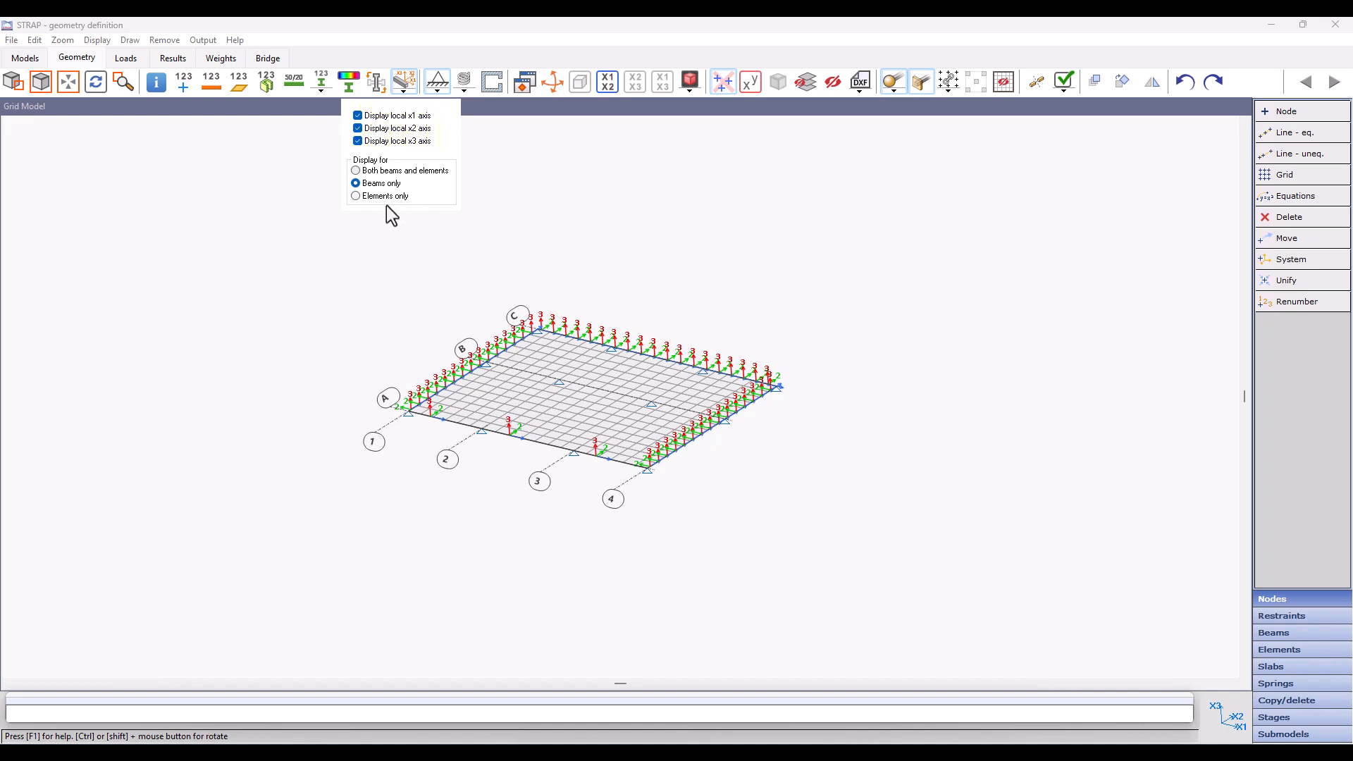
left_click(344, 285)
scroll(519, 445, "up", 2)
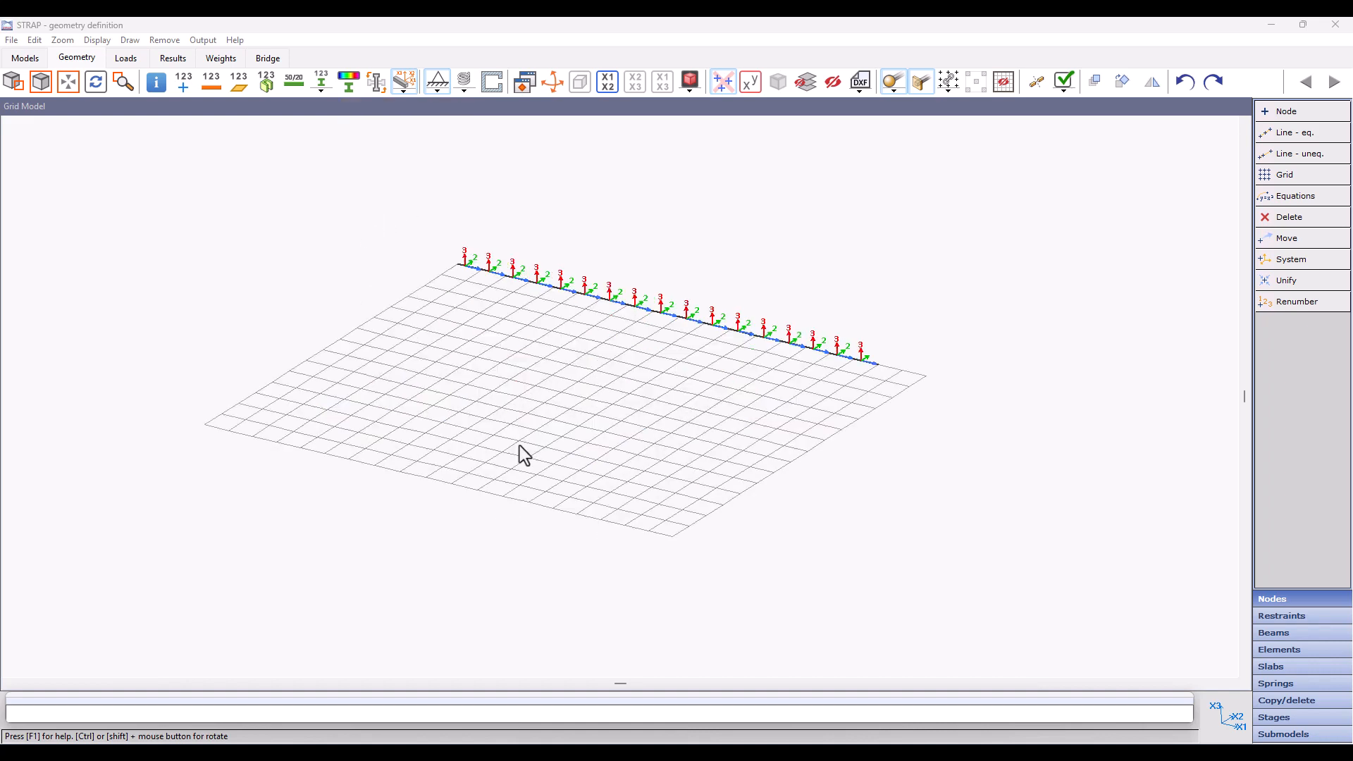
left_click(409, 77)
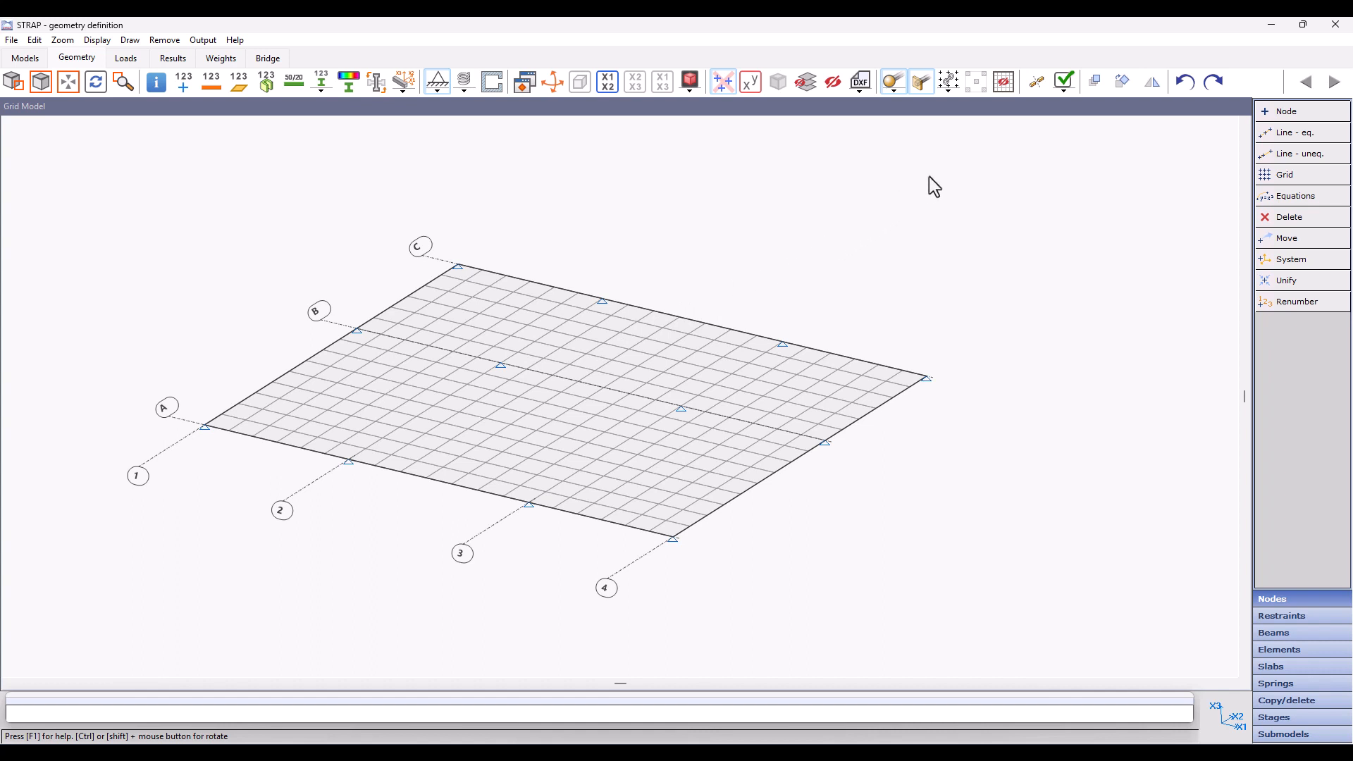
Step: Check the validity of the beams and elements with the selected checks and a node distance limit of 0.01
left_click(1069, 90)
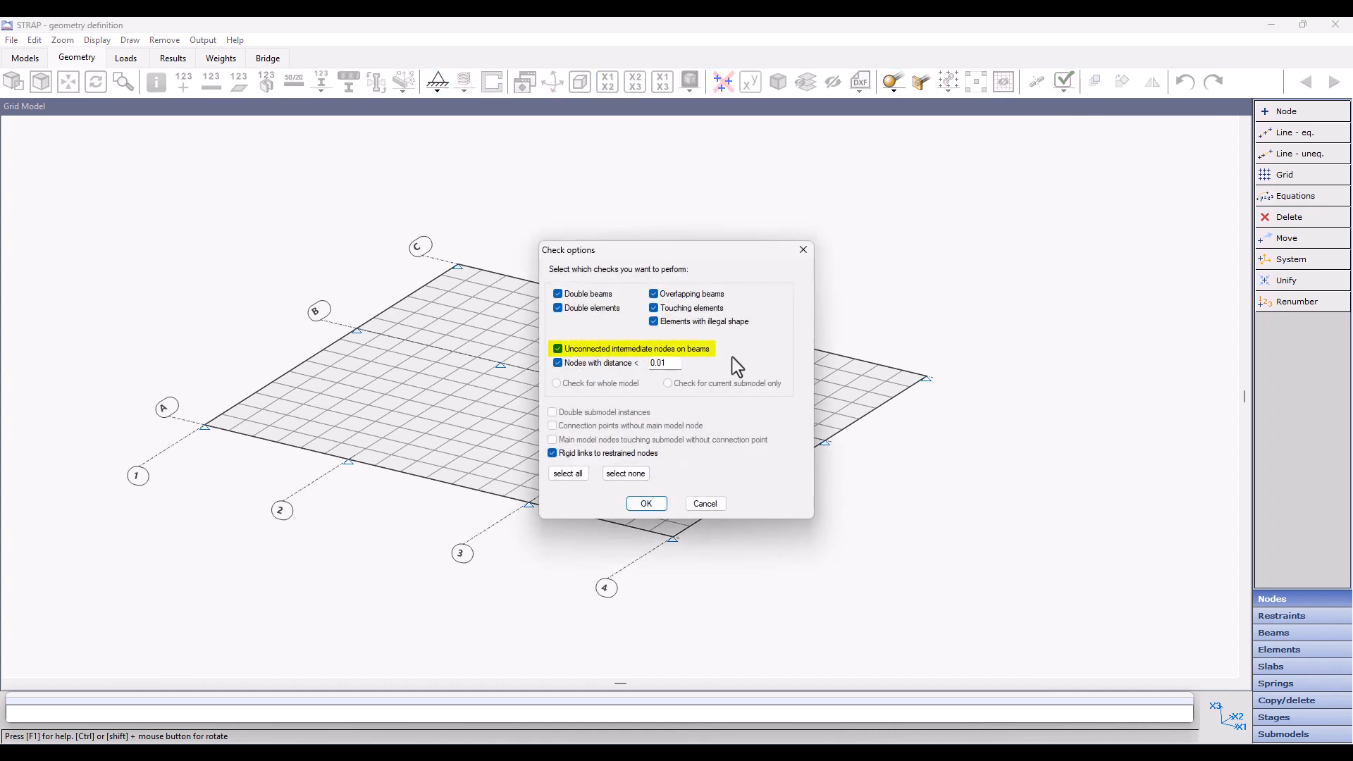
left_click(645, 505)
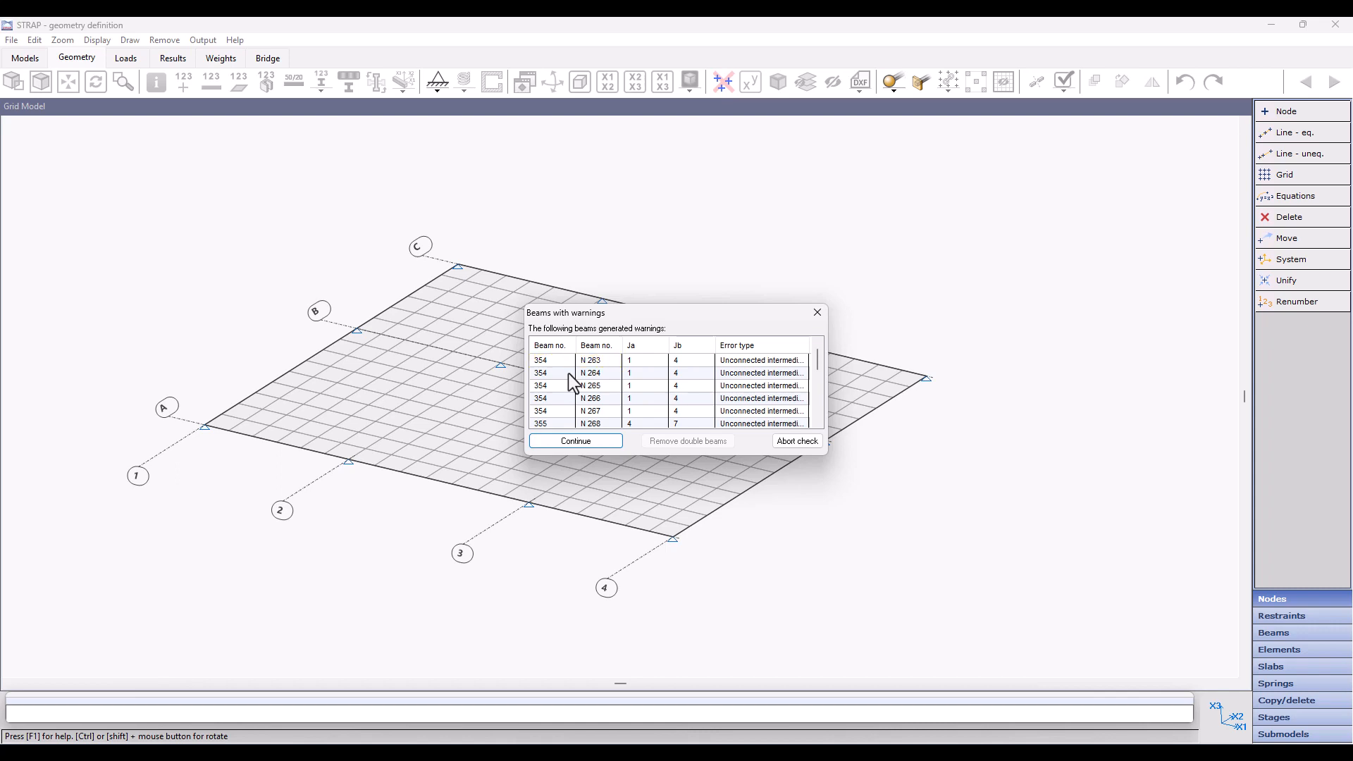
left_click(596, 438)
Step: Show the beam and node numbers and examine the edge beams along grid line A
left_click(211, 81)
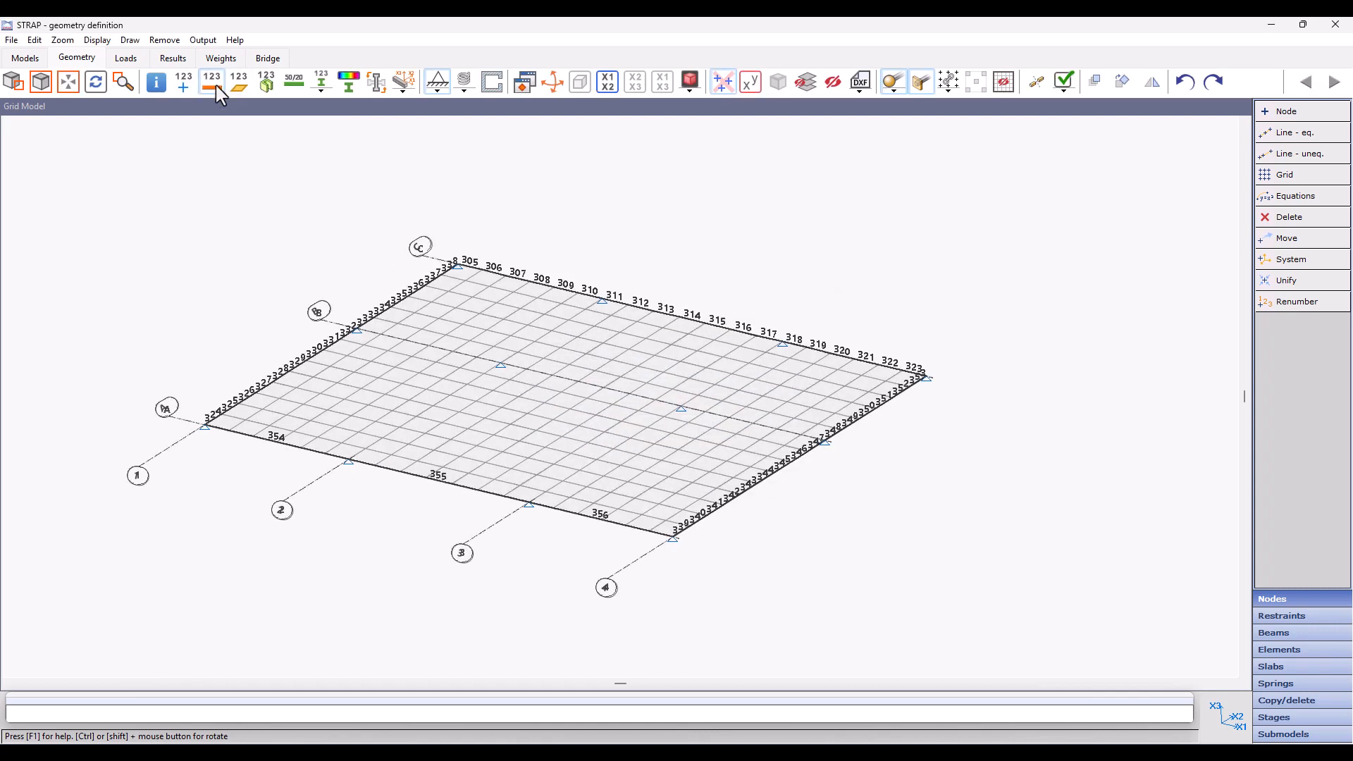
middle_click_drag(274, 433, 531, 385)
scroll(531, 385, "up", 5)
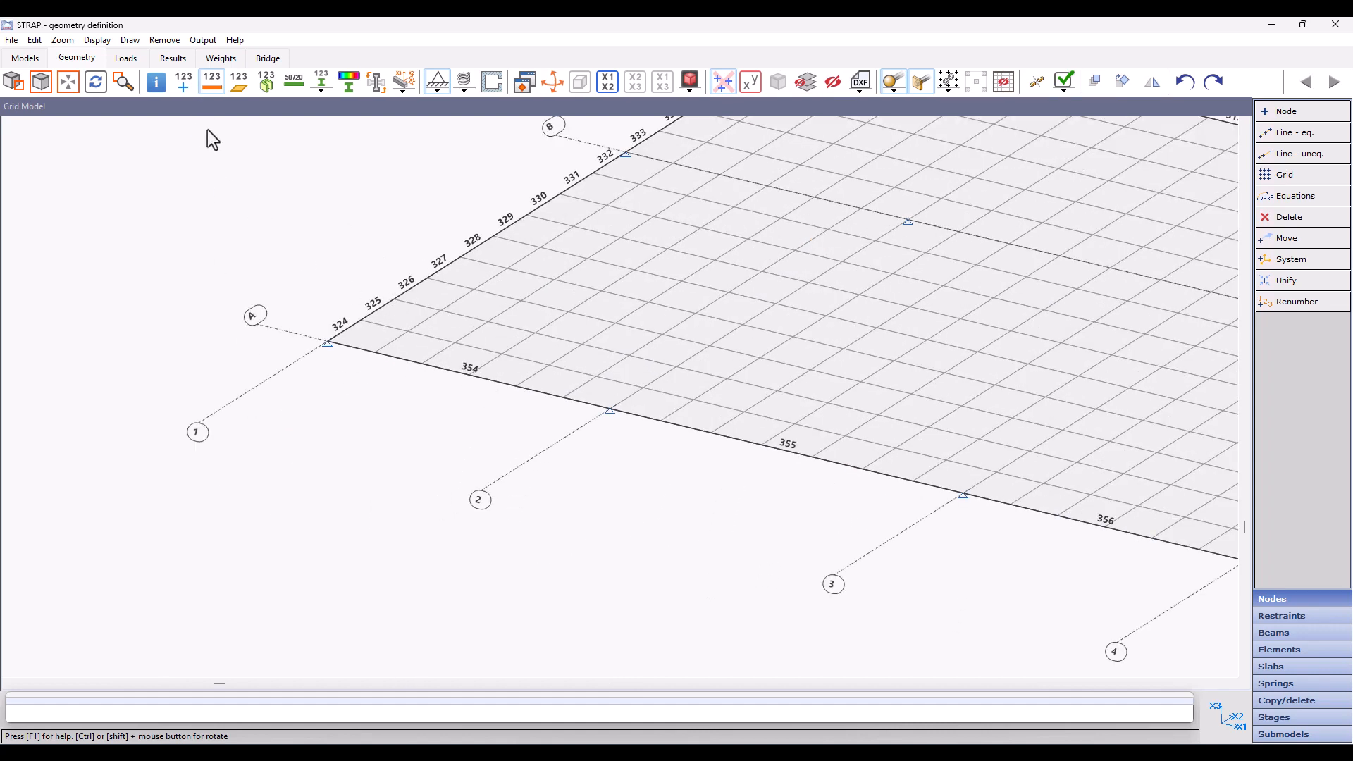
left_click(182, 86)
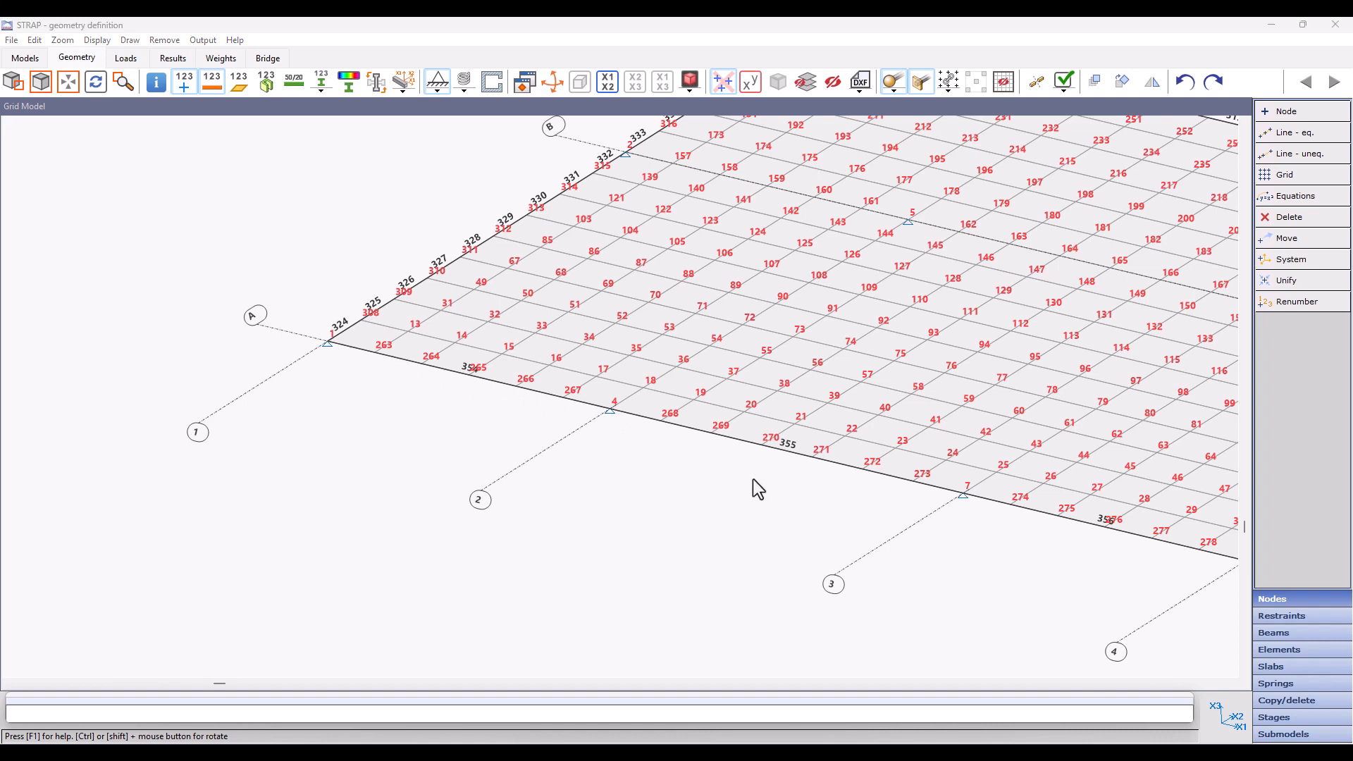
Step: Split all beams with intermediate nodes and repeat the validity check of the beams and elements
left_click(1309, 633)
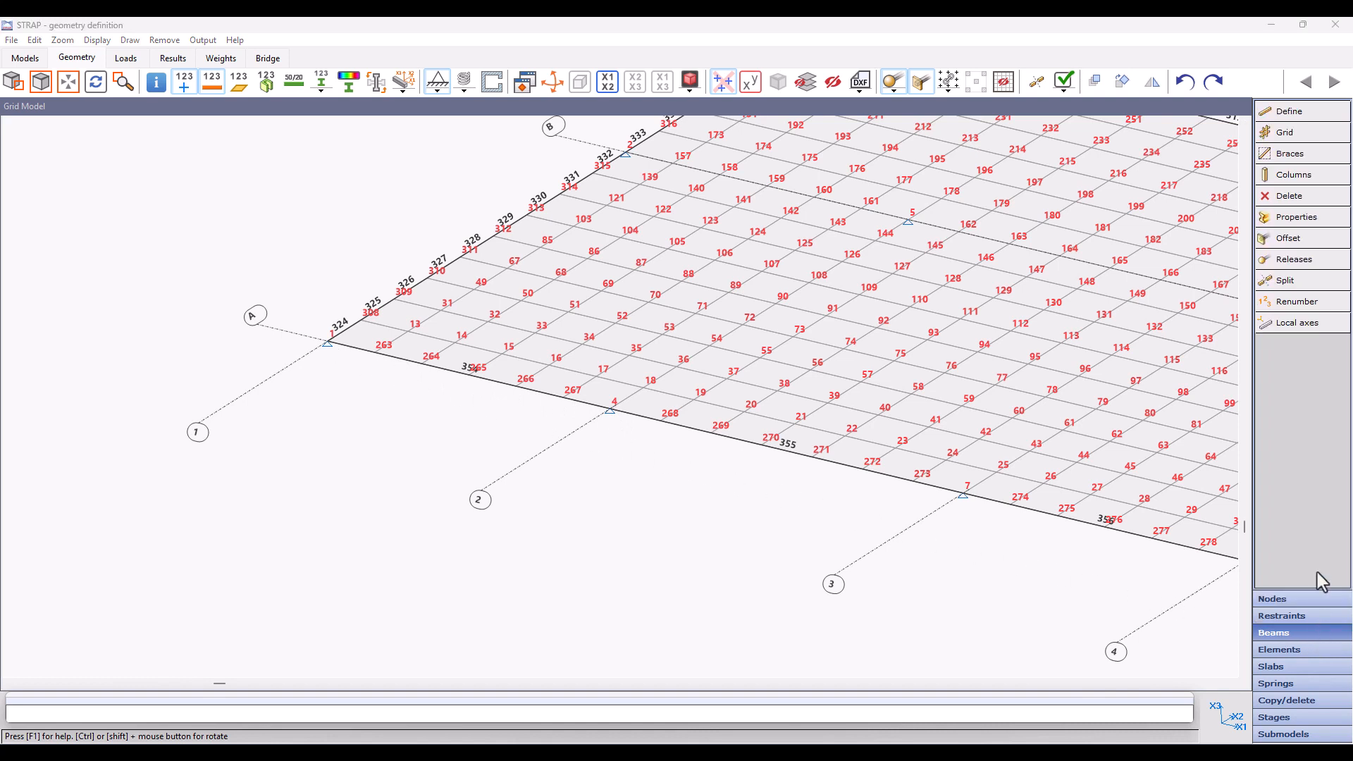
left_click(1312, 282)
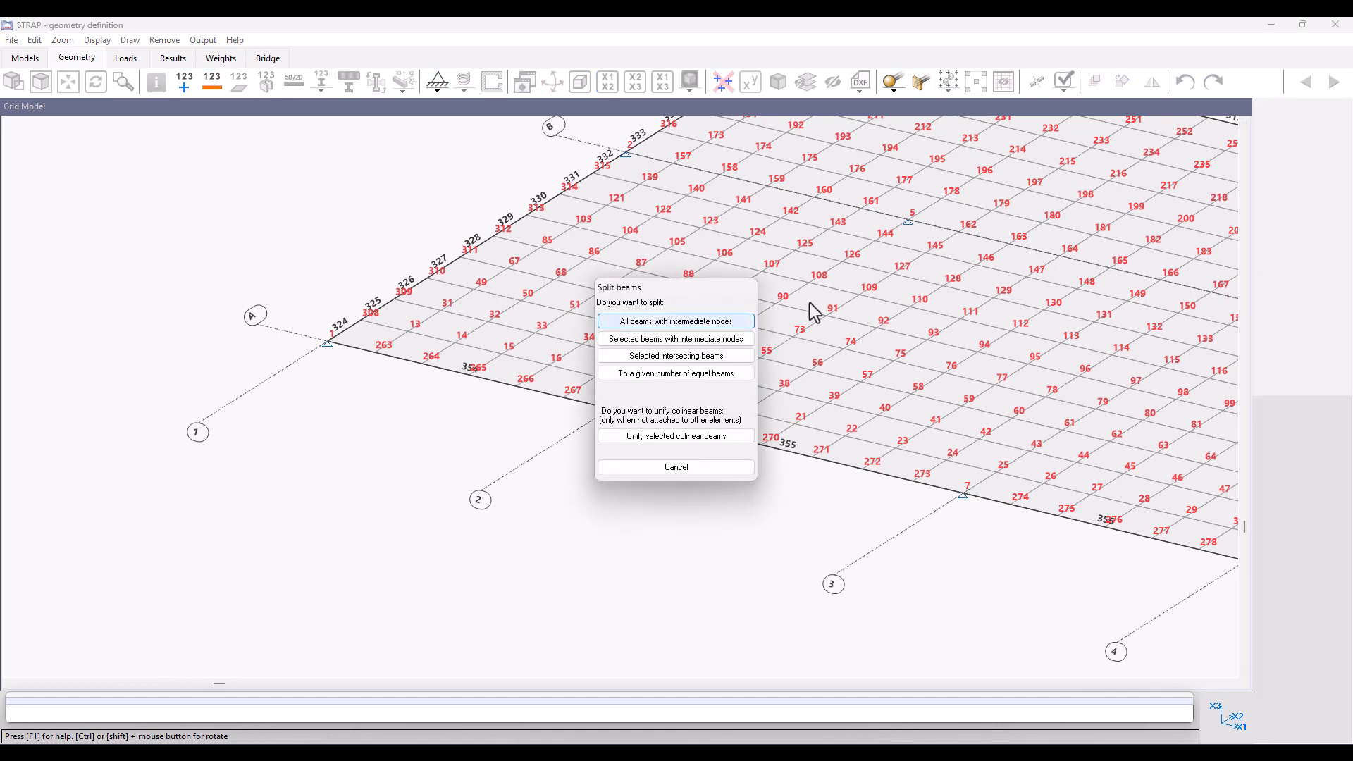
left_click(646, 338)
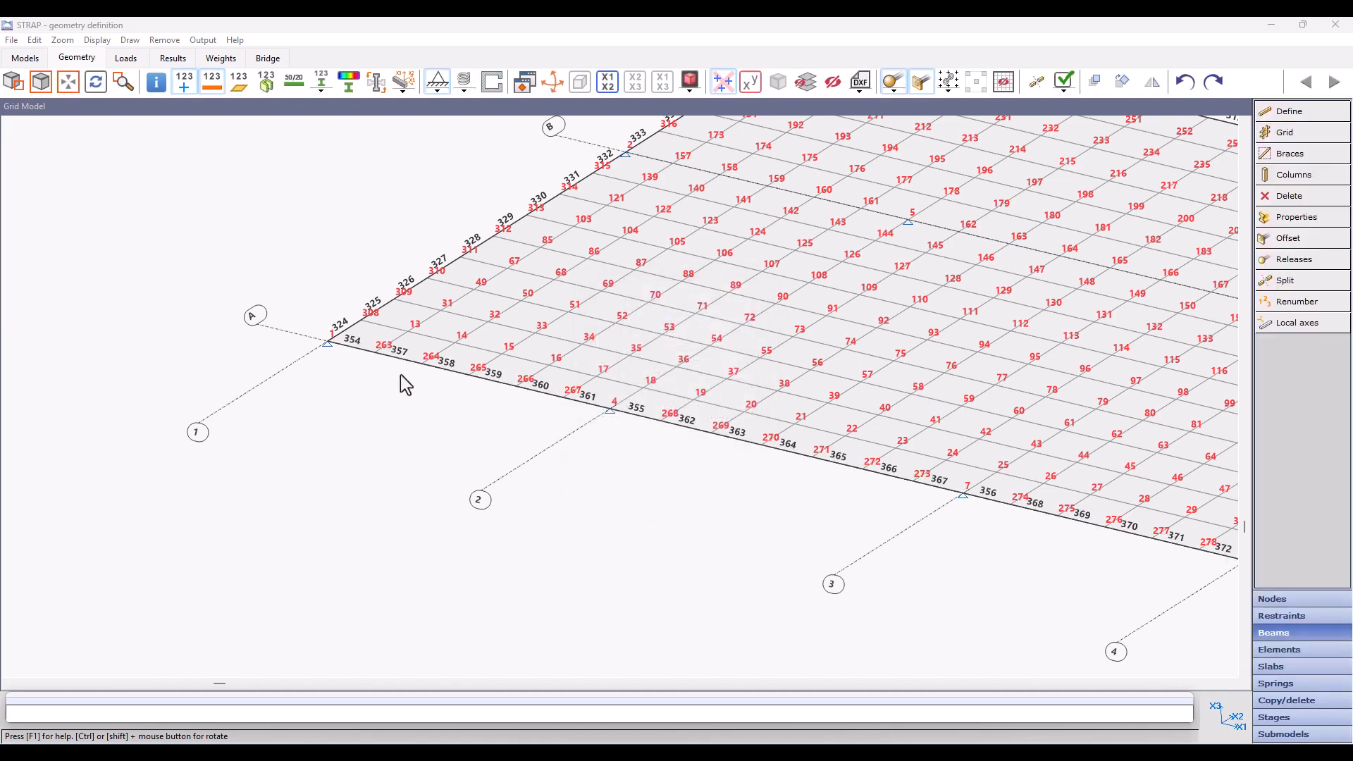
left_click(1065, 81)
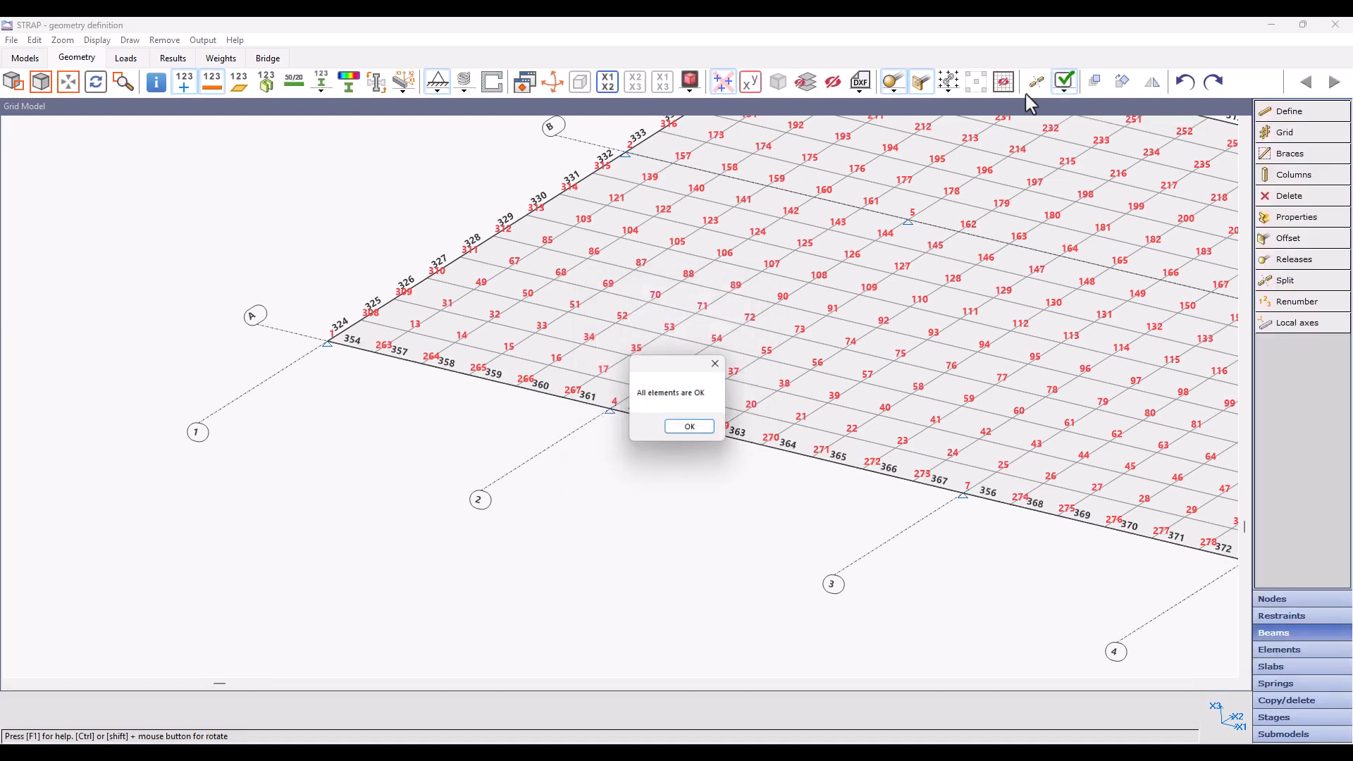
left_click(692, 429)
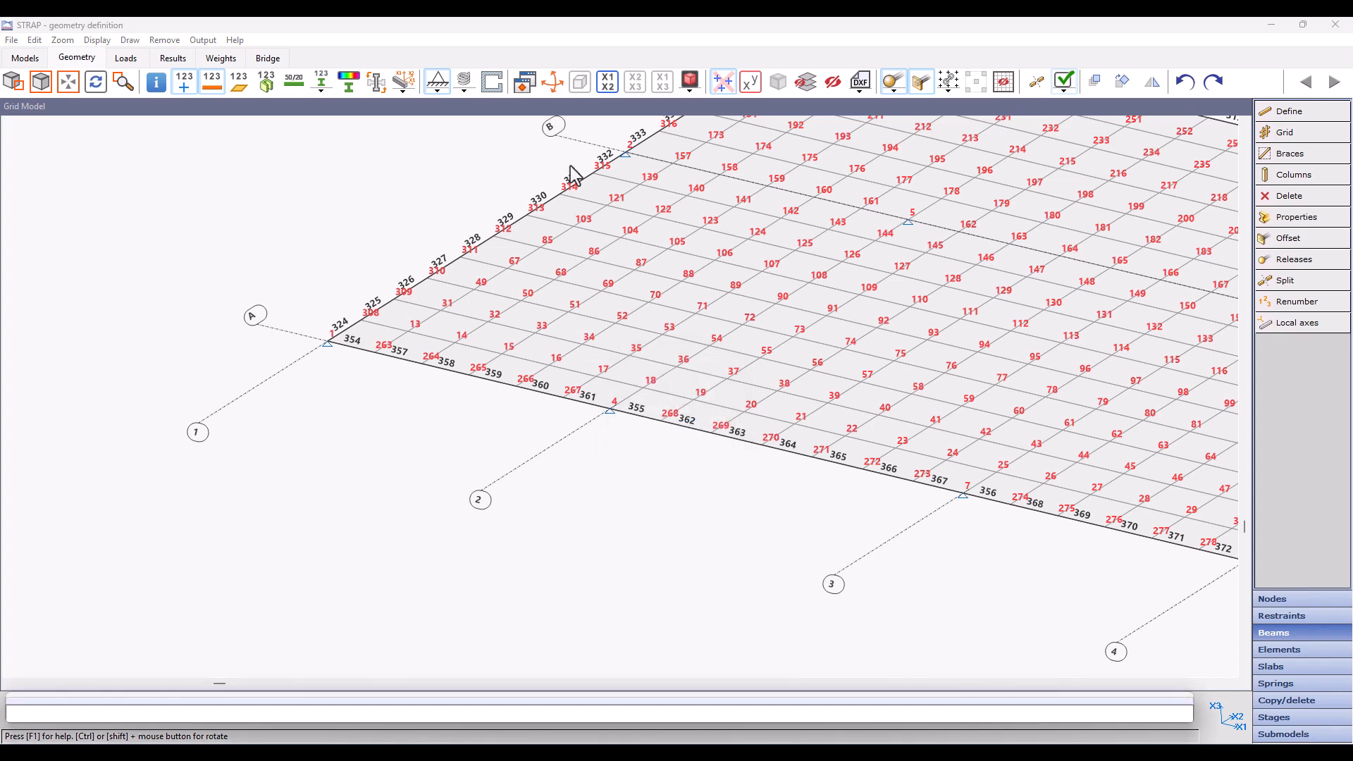
Step: Return to the X1-X2 plan view of the whole grid, hide the beam and node numbers, and open the Elements commands
left_click(608, 83)
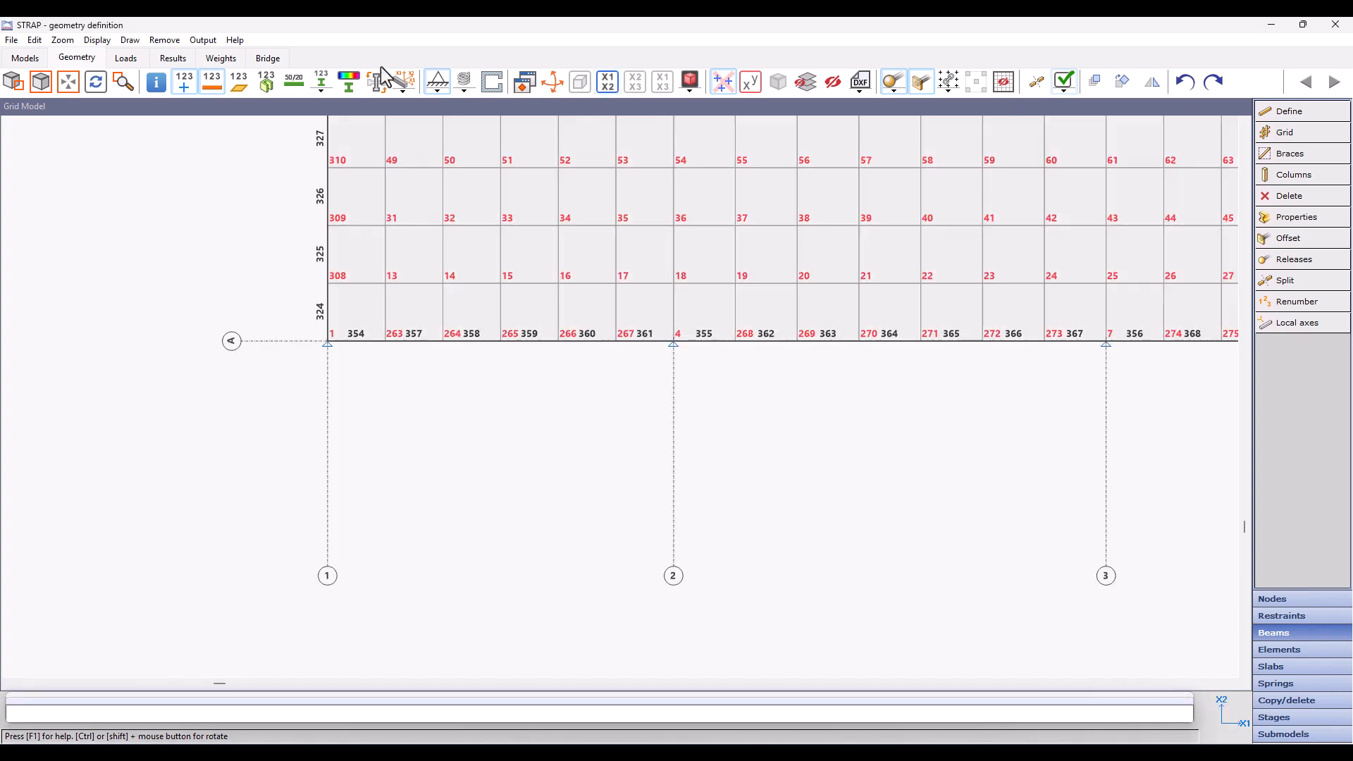
left_click(211, 81)
scroll(547, 341, "down", 5)
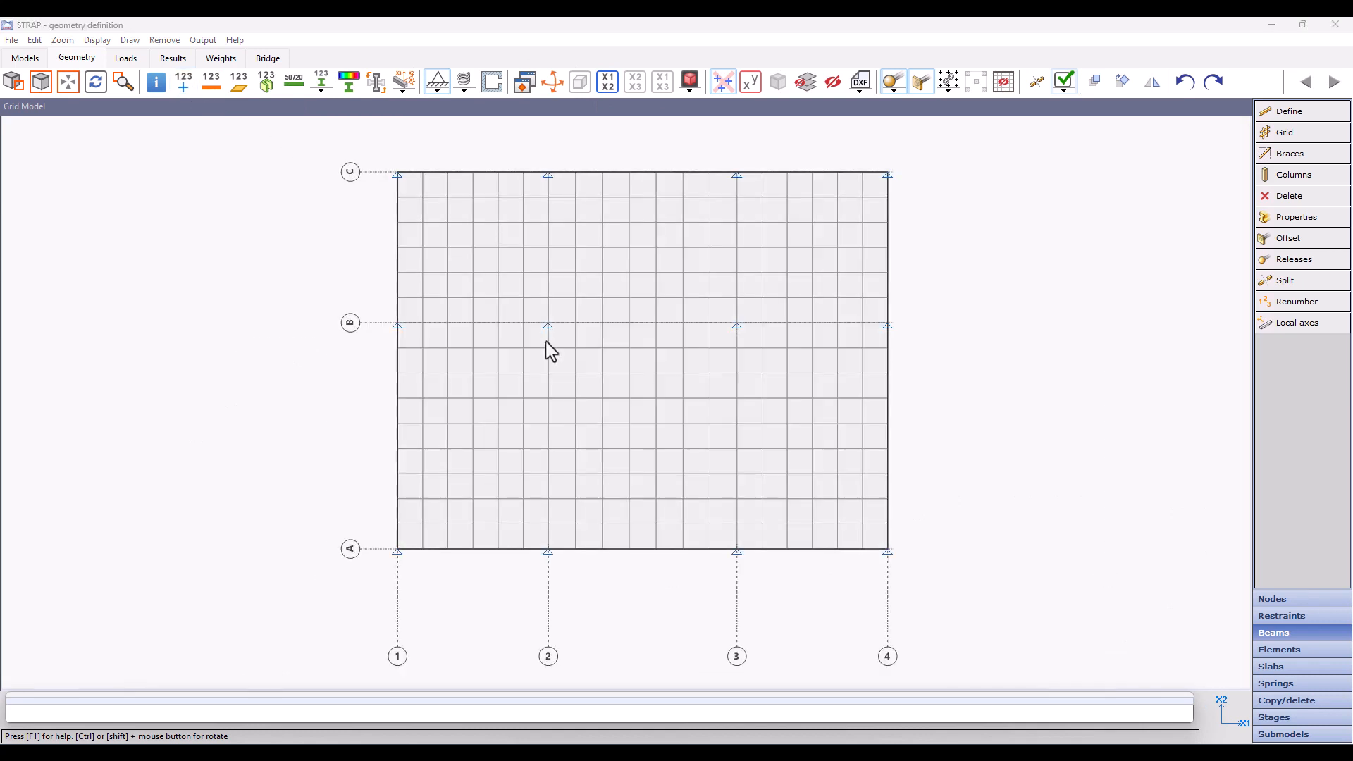
left_click(1297, 649)
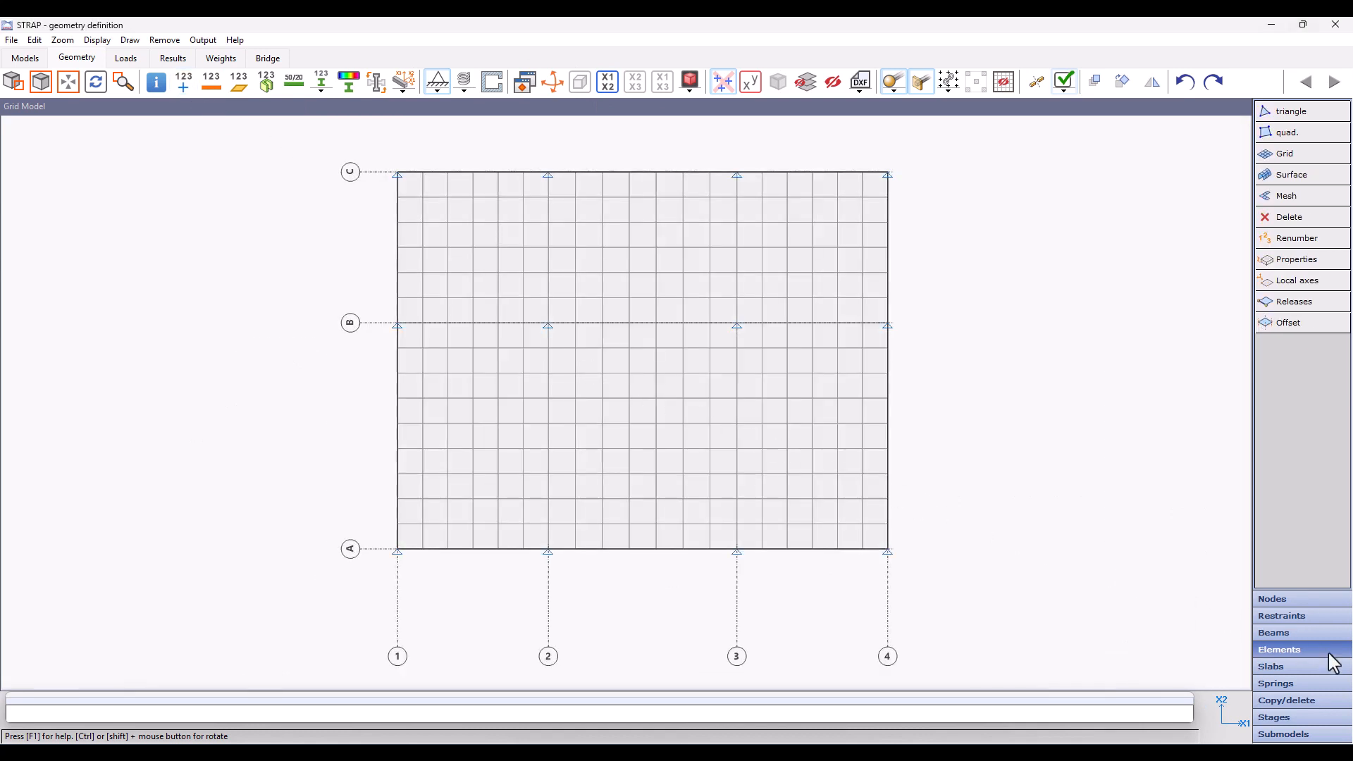
Step: Redefine element property group 1 as a 20 cm concrete slab with rounded voids parallel to the local x1 axis
left_click(1295, 260)
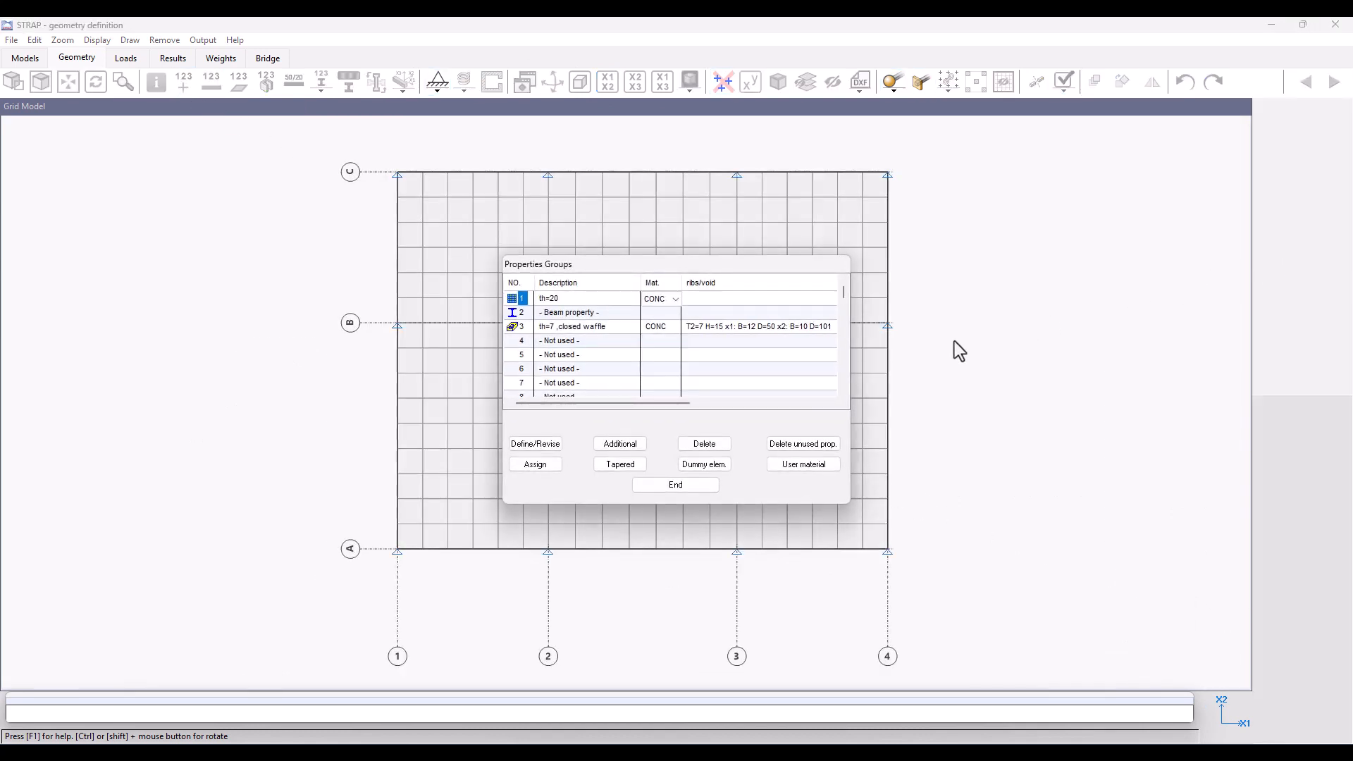
left_click(619, 444)
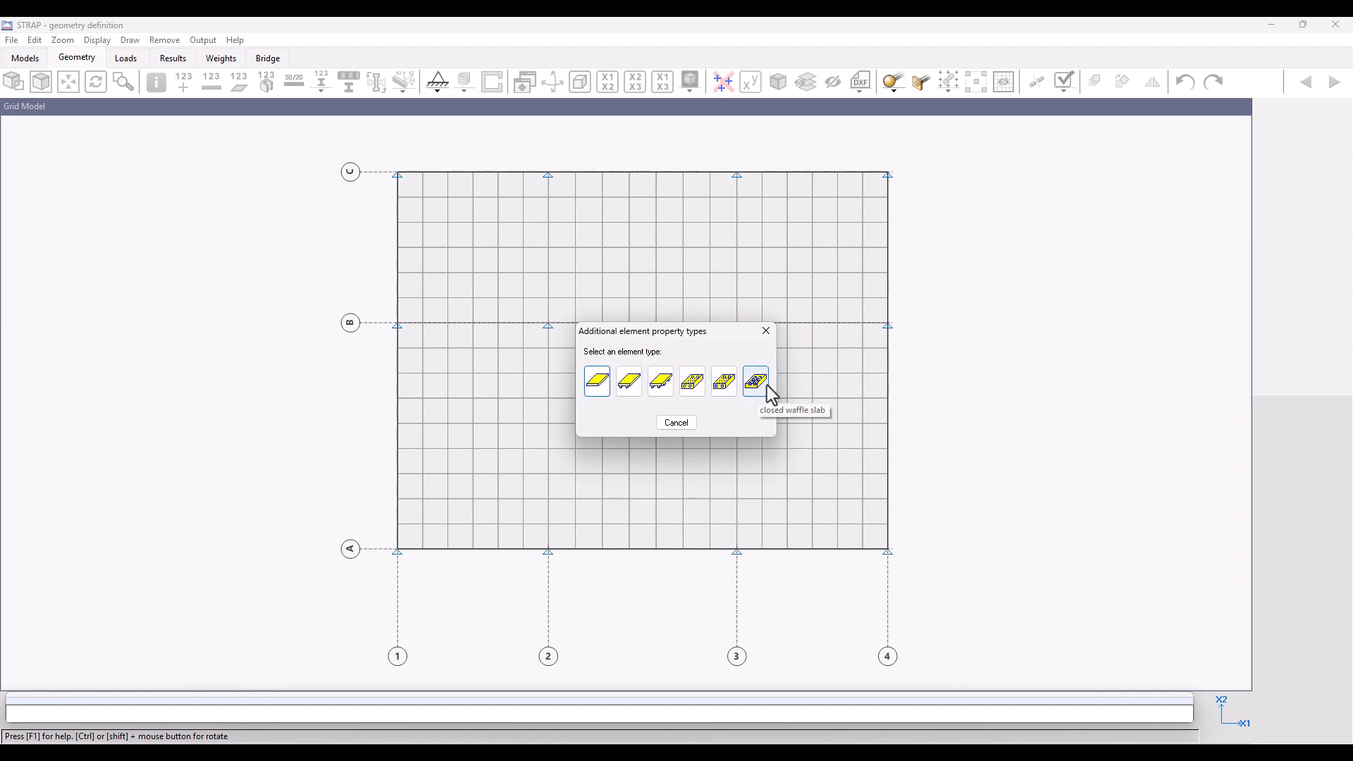
left_click(692, 382)
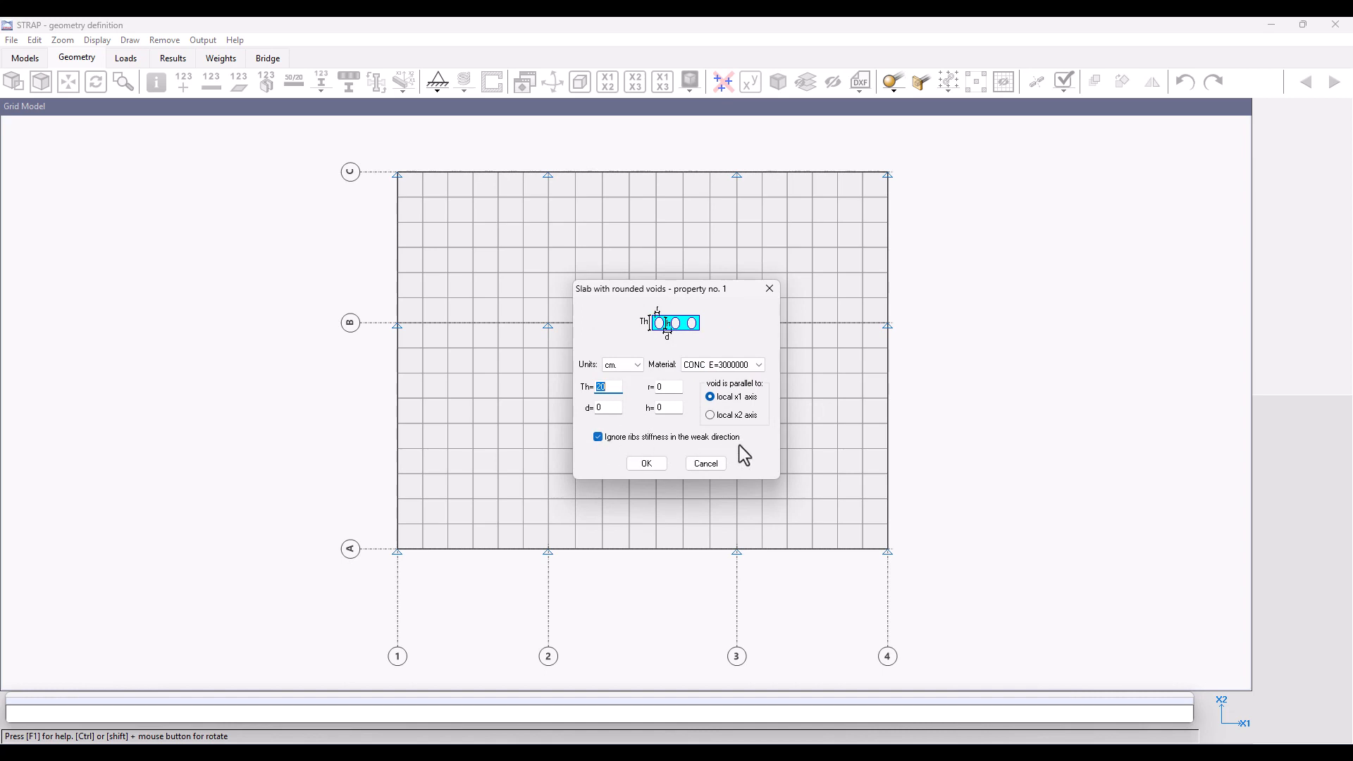
left_click(660, 468)
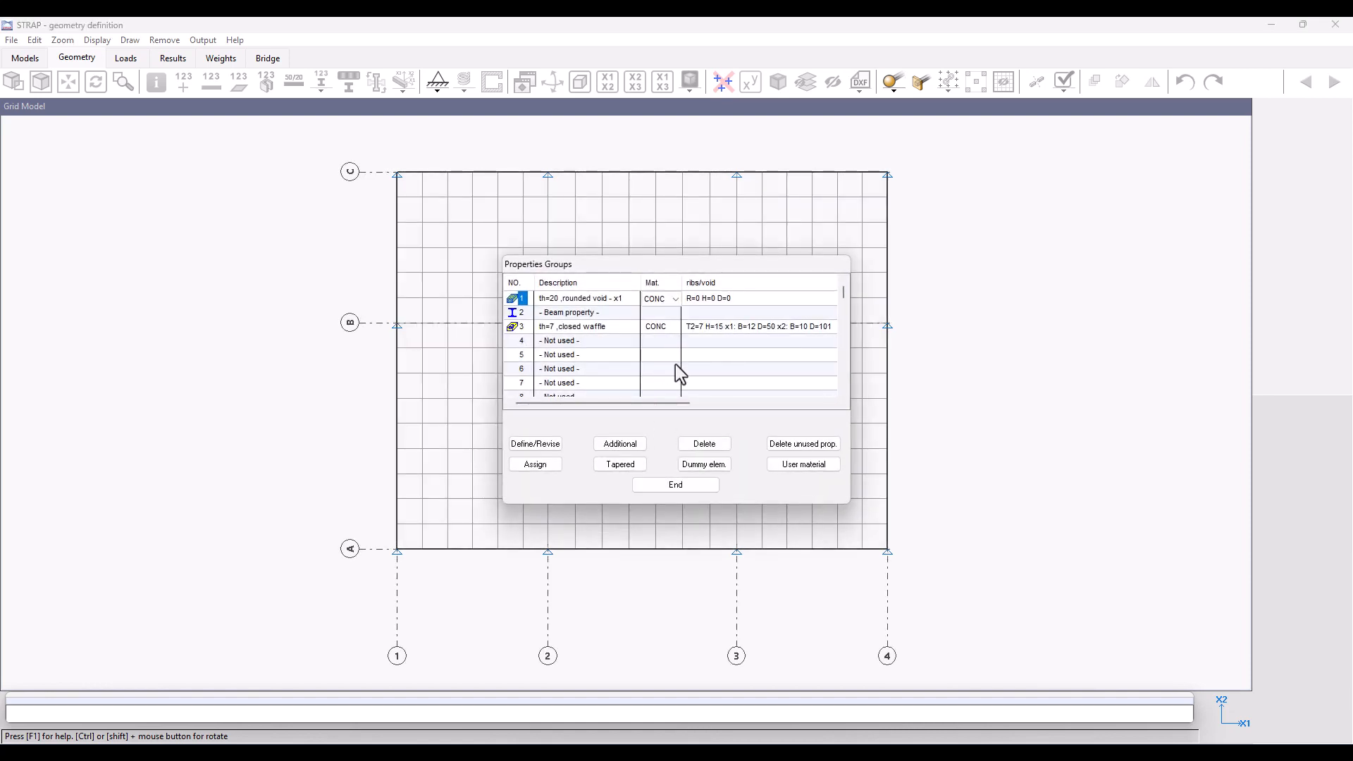
left_click(675, 485)
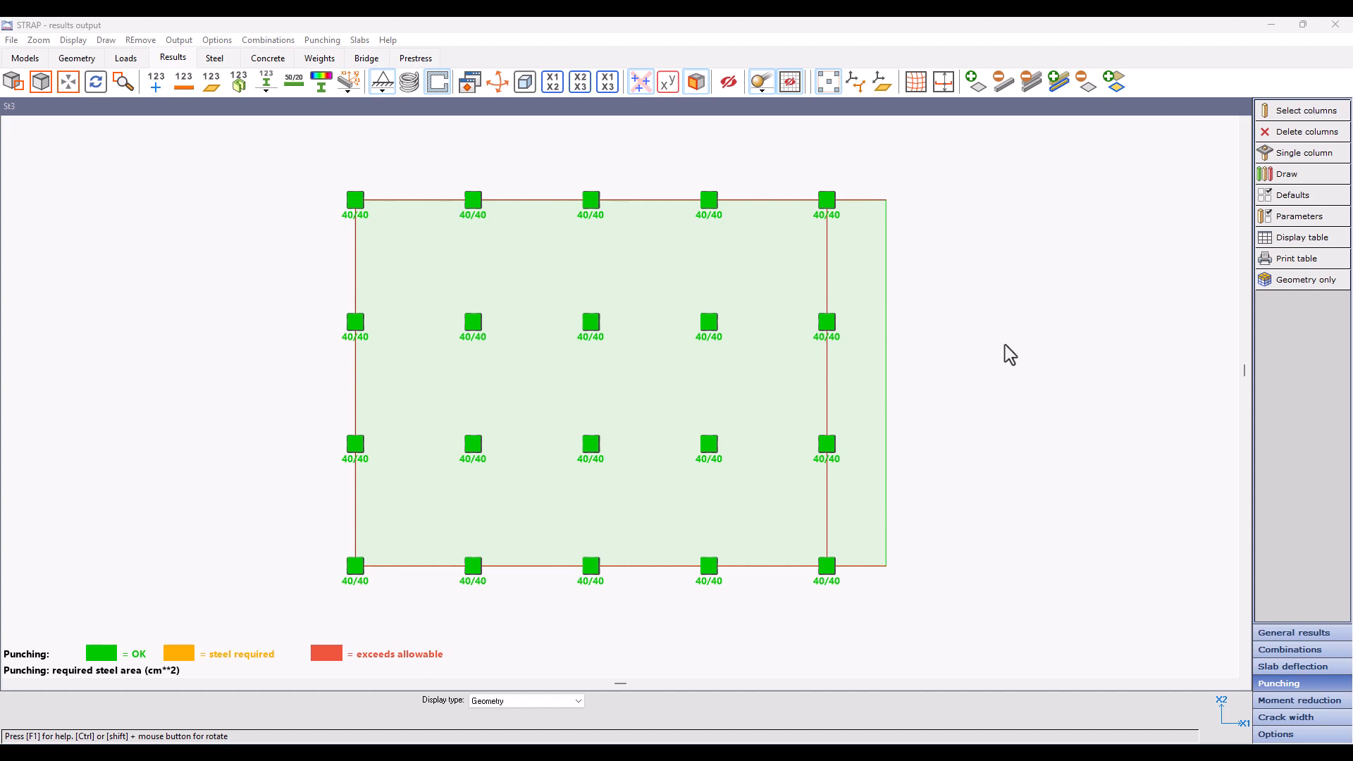
Step: Examine the punching results for the interior column at node 26, including its effective shear and shear stress
left_click(1280, 155)
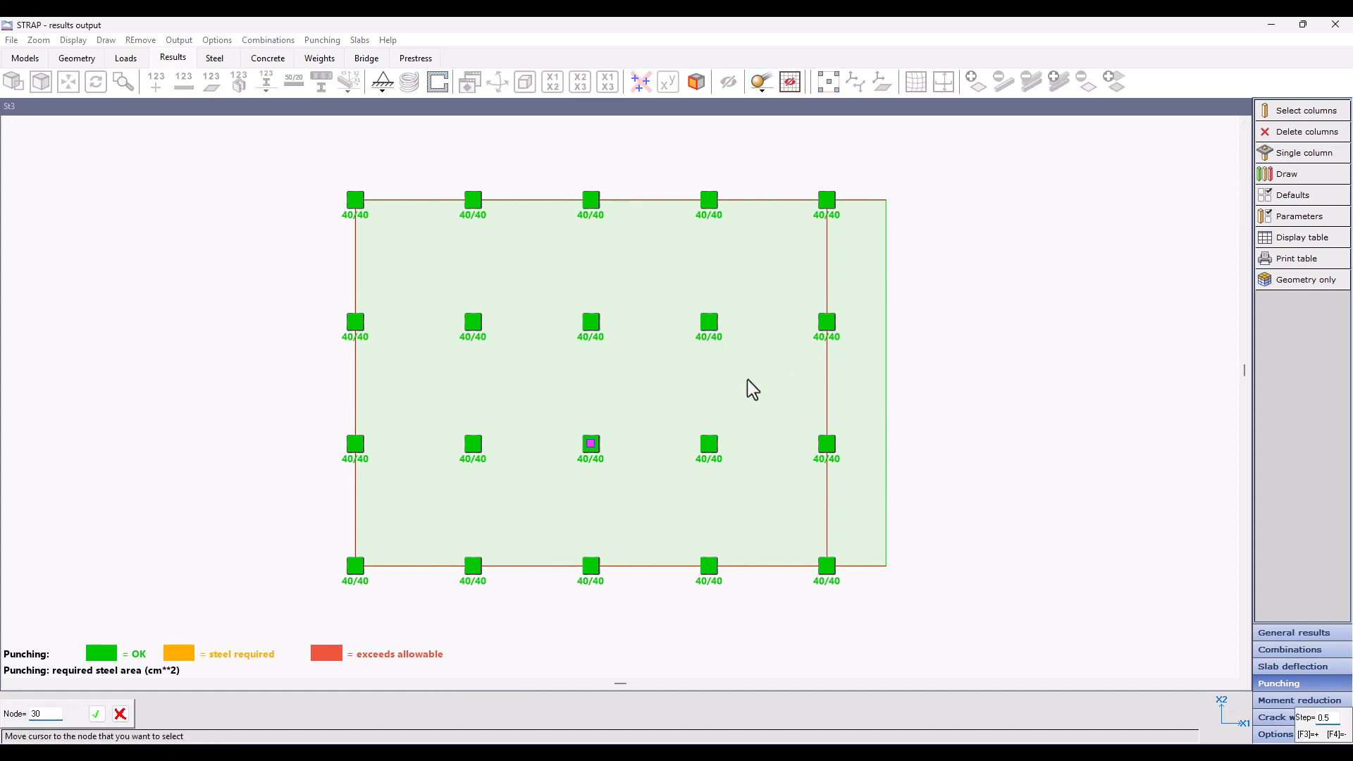
left_click(474, 448)
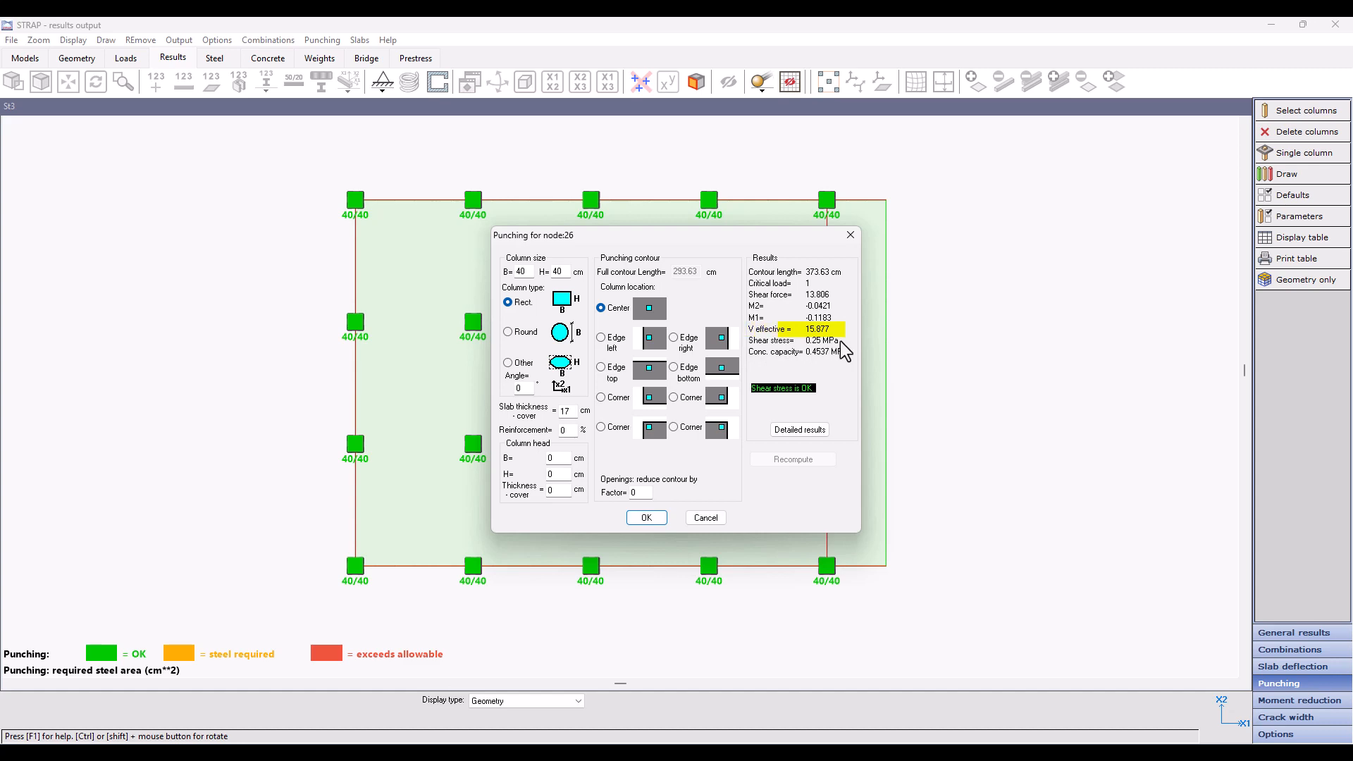
left_click(648, 520)
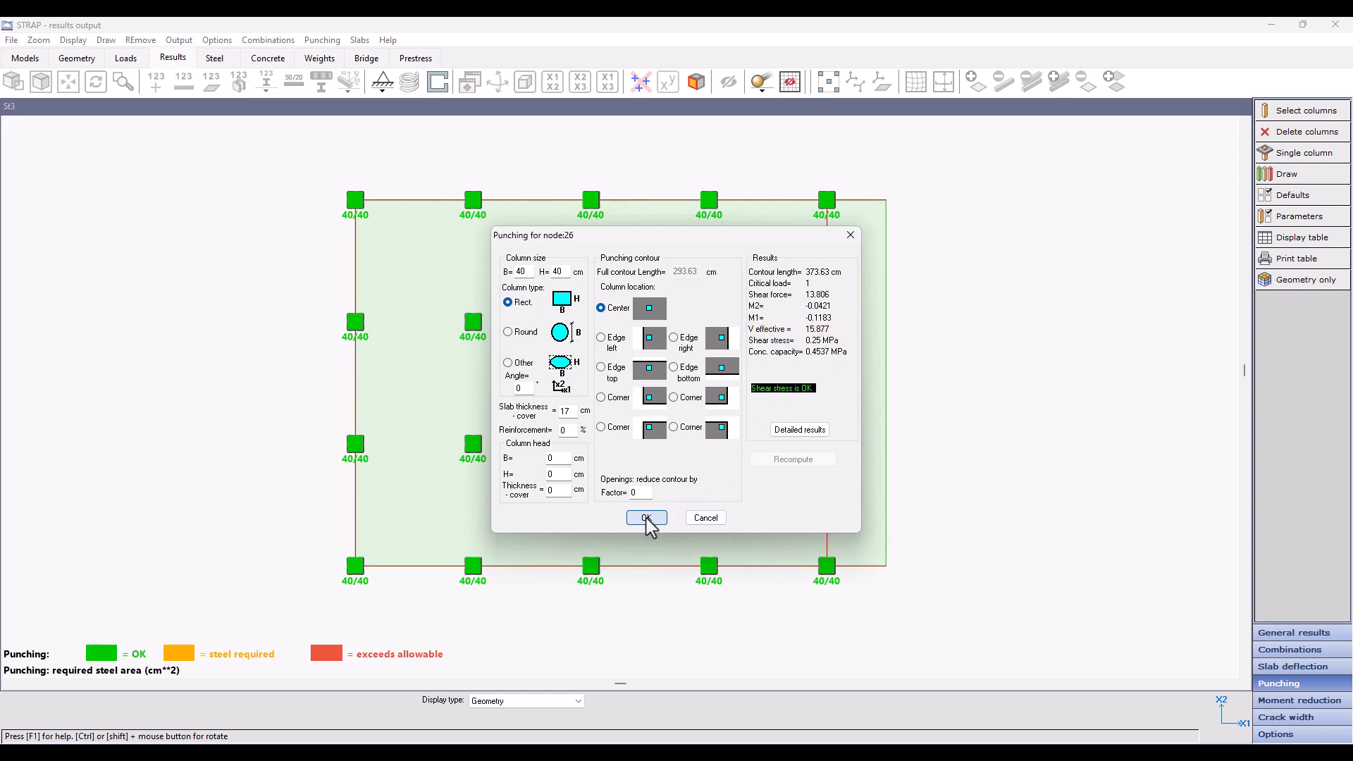
Step: Set the punching parameters to subtract from shear the load within the contour
left_click(1310, 198)
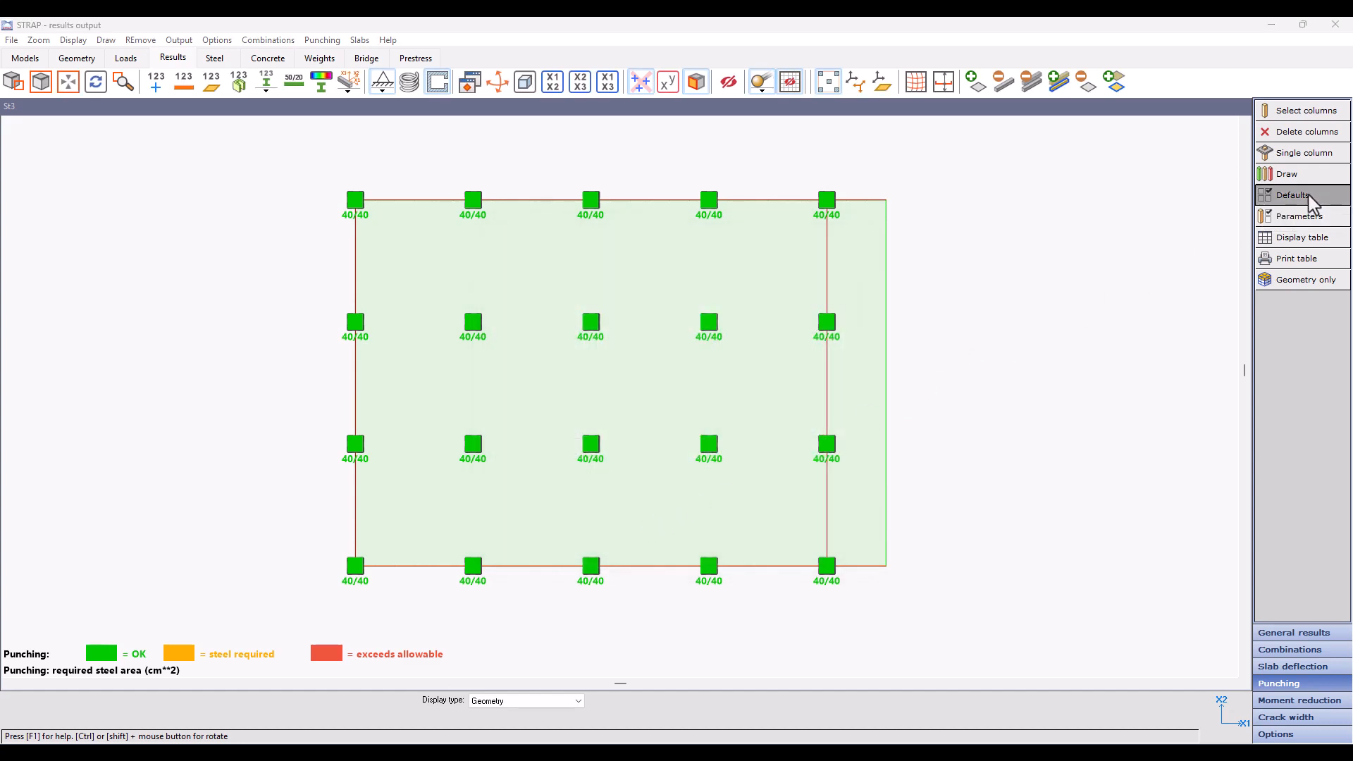
left_click(521, 367)
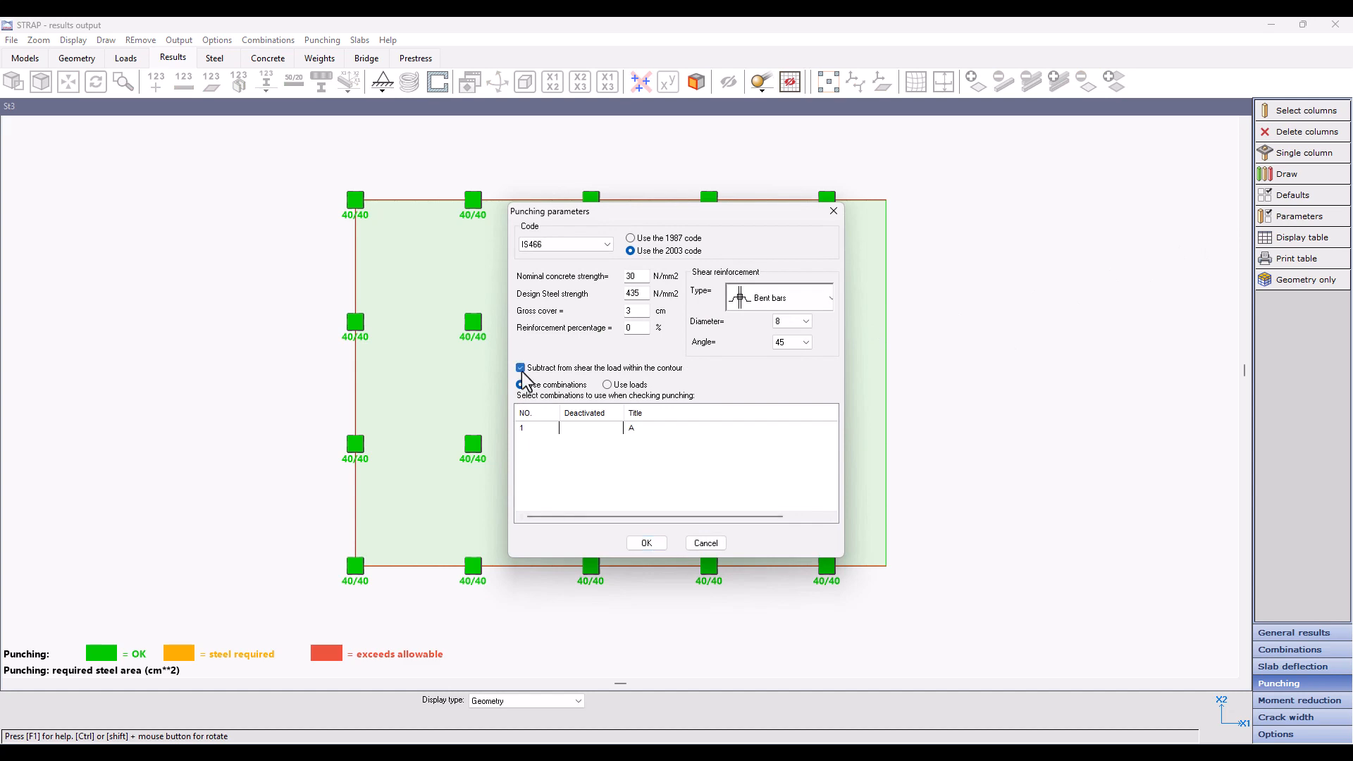
left_click(647, 543)
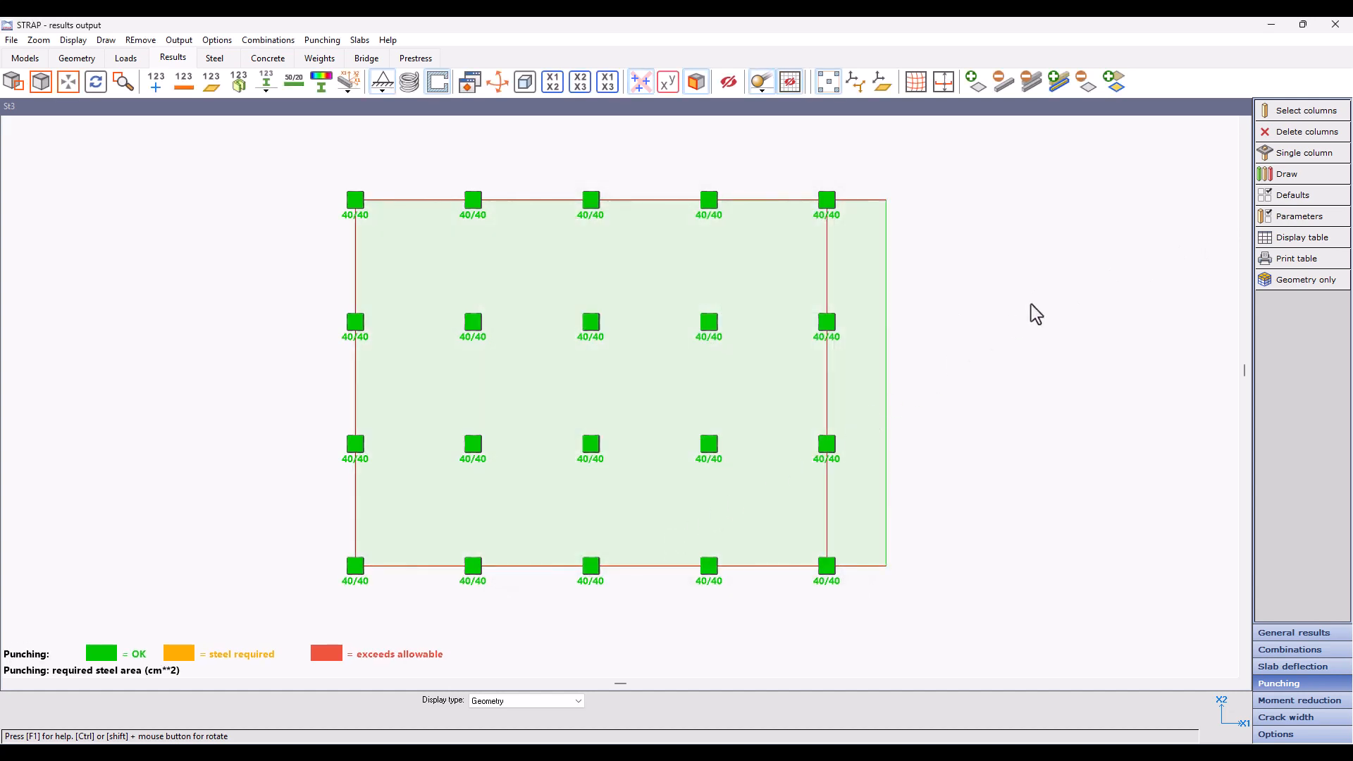
Step: Re-examine the punching results for the interior column at node 26 with the revised parameters
left_click(1276, 154)
left_click(492, 473)
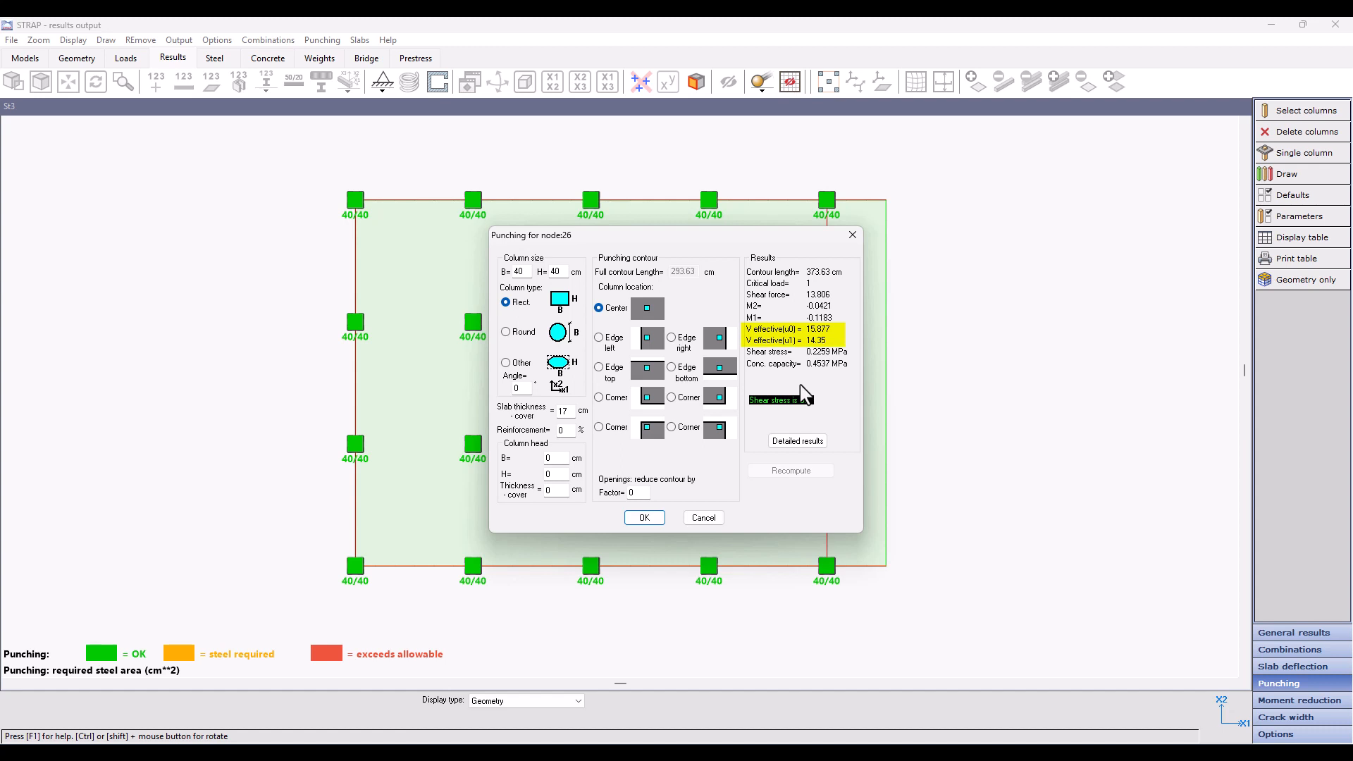
left_click(644, 517)
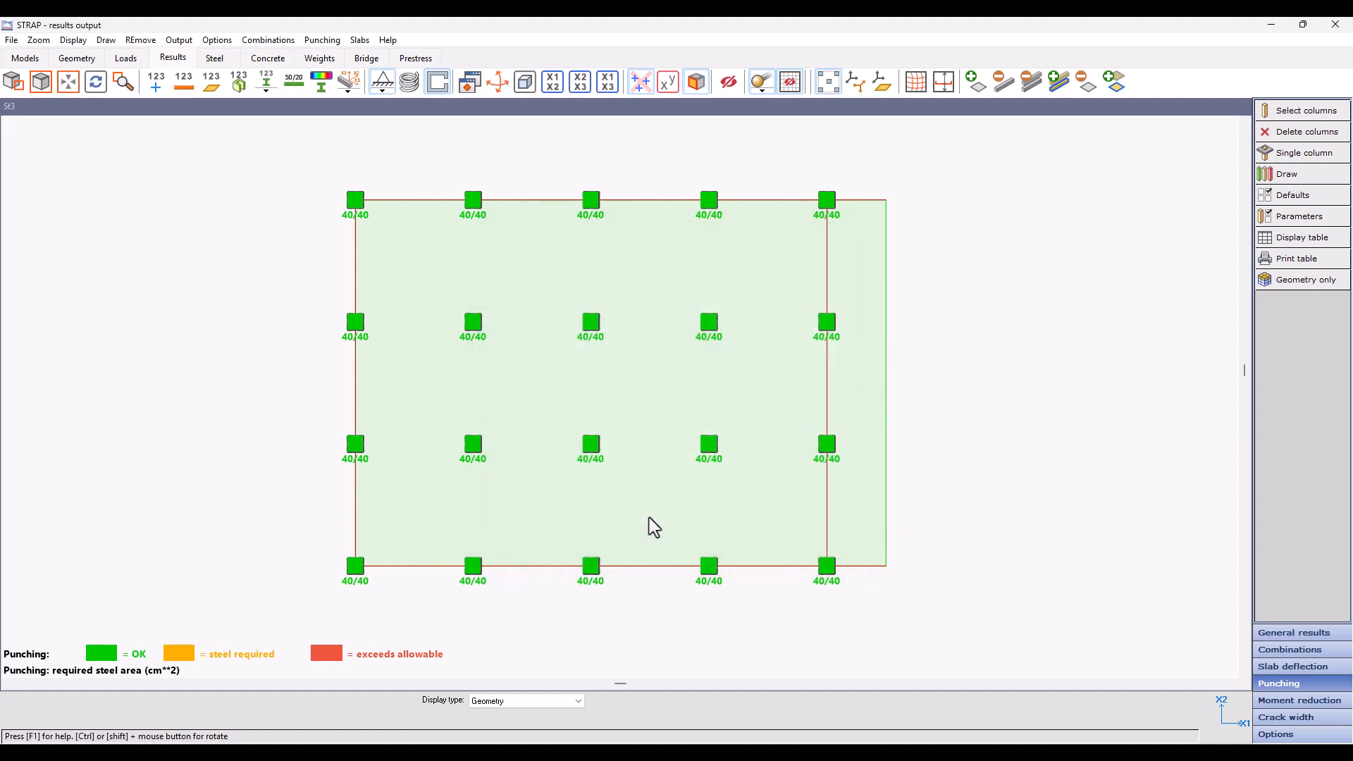
Step: Draw the M2 moment, V3 shear and x3 deflection of the overhanging edge beam line for load case 1 with no cantilever
left_click(1273, 635)
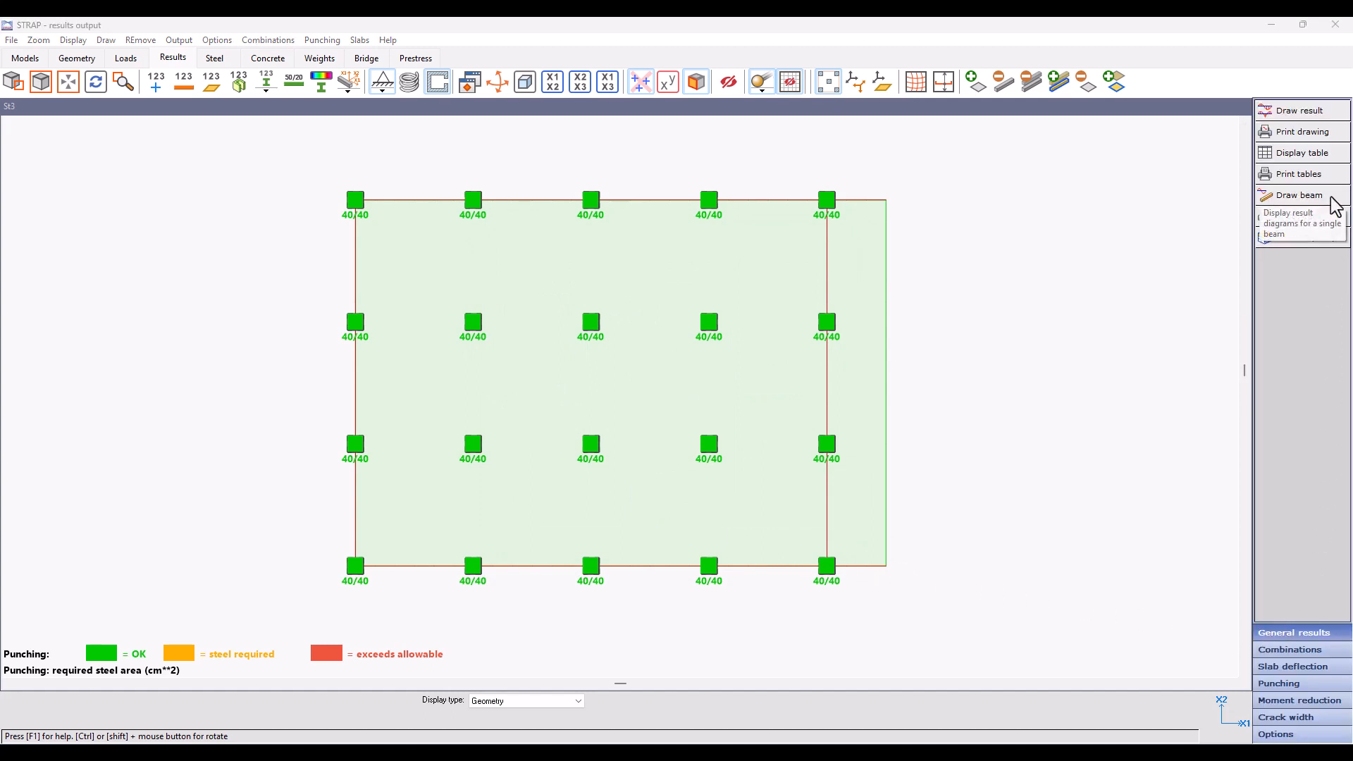
left_click(1331, 199)
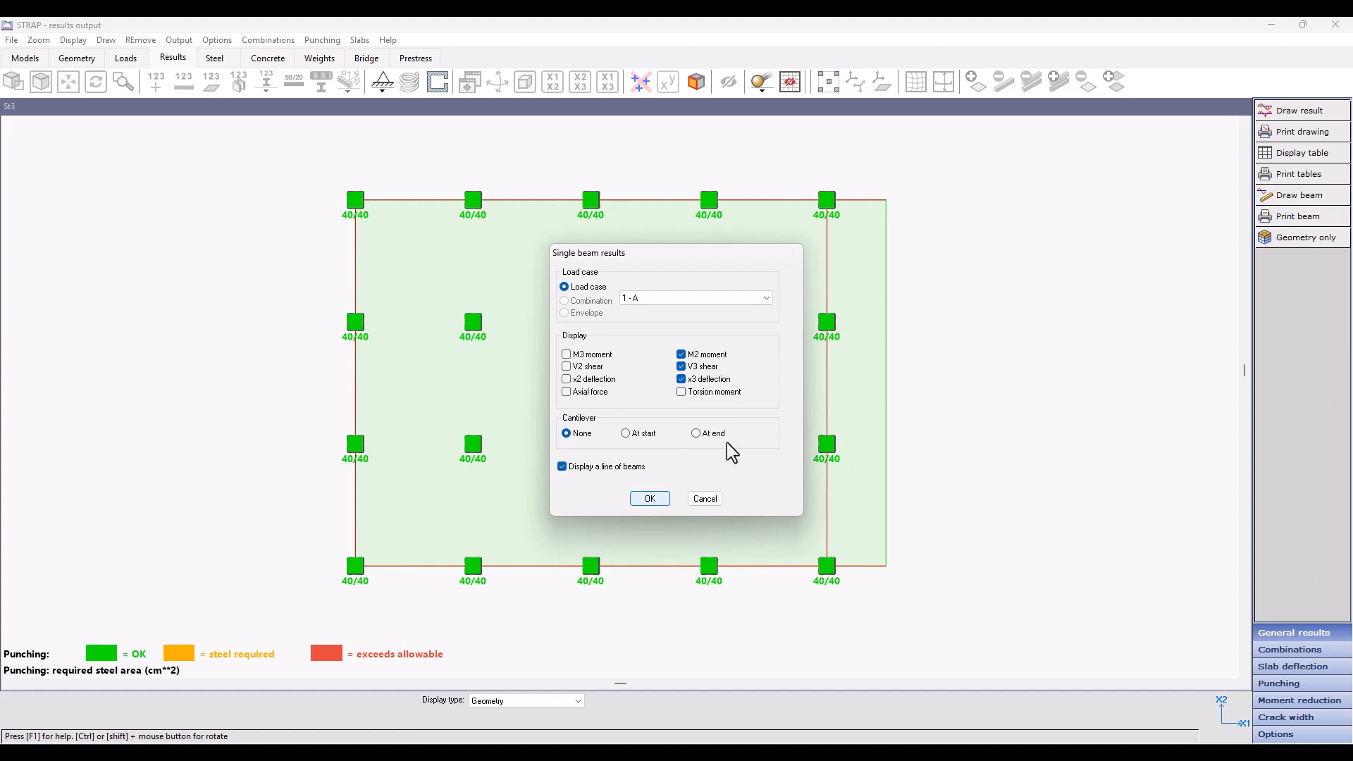
left_click(648, 499)
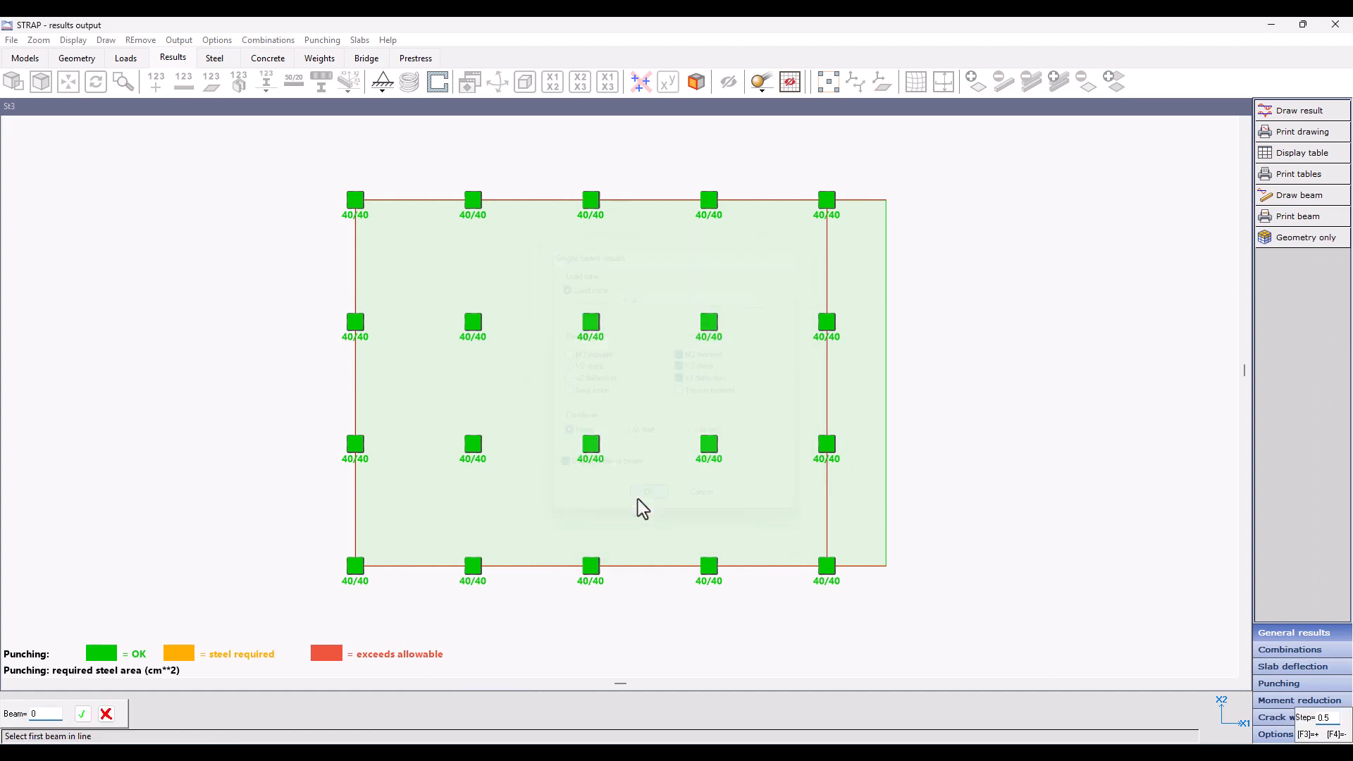
left_click(832, 566)
left_click(874, 568)
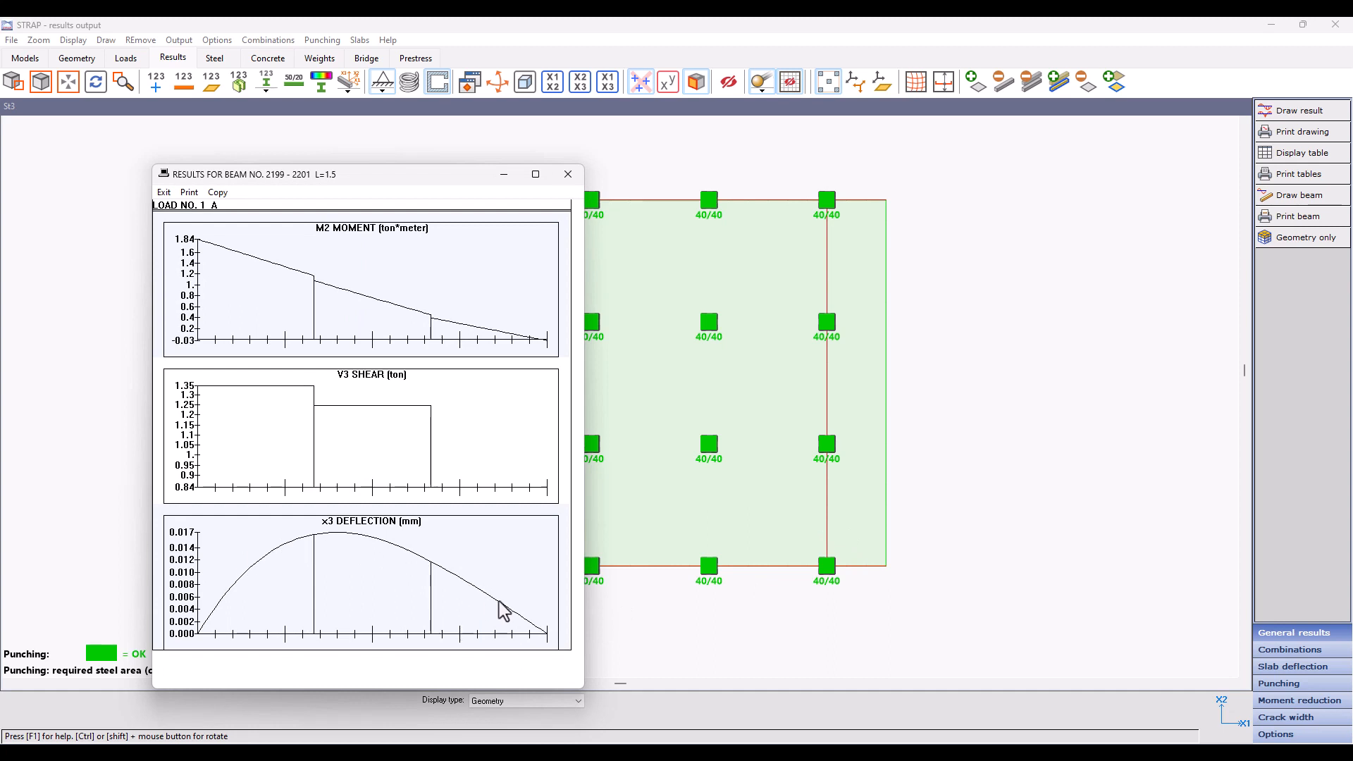
left_click(582, 177)
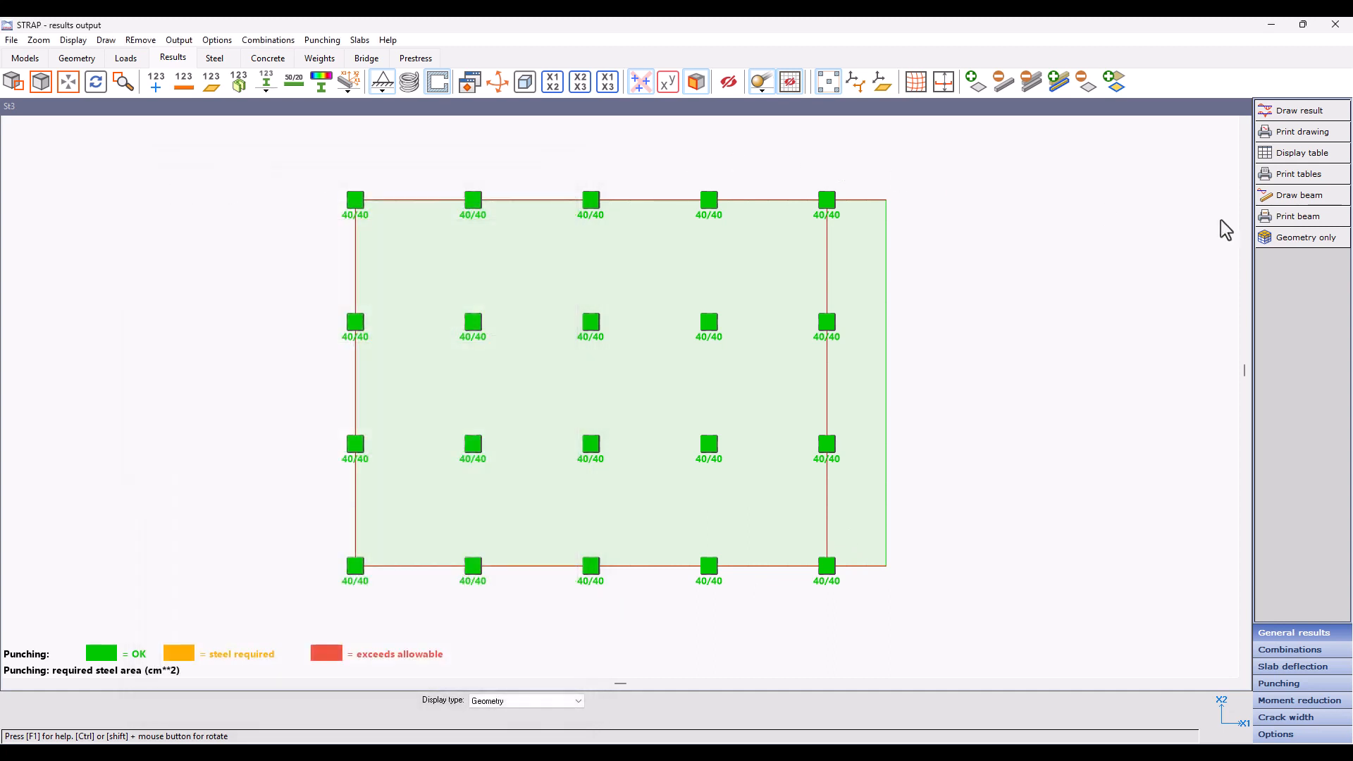
Step: Redraw the results of the same overhanging beam line with the cantilever set at the end
left_click(1332, 200)
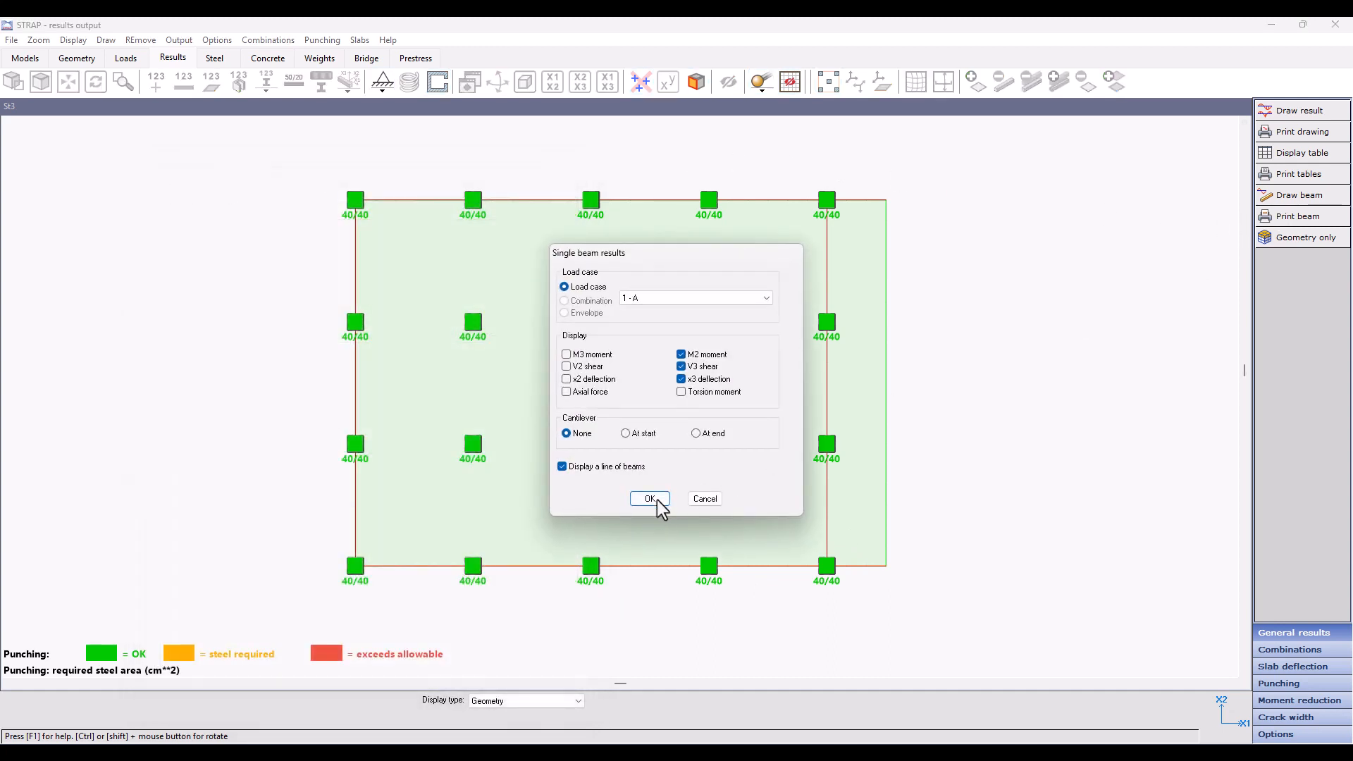
left_click(702, 439)
left_click(652, 501)
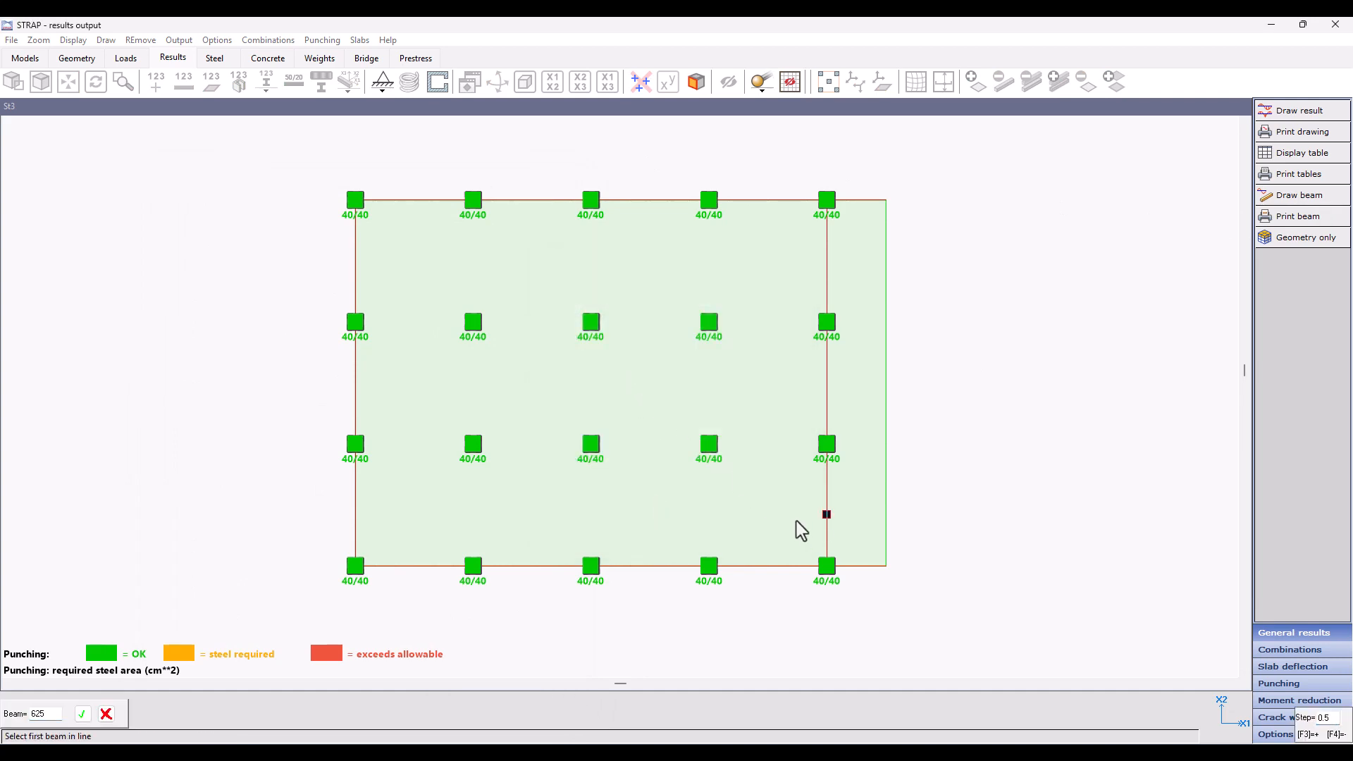
left_click(837, 569)
left_click(870, 569)
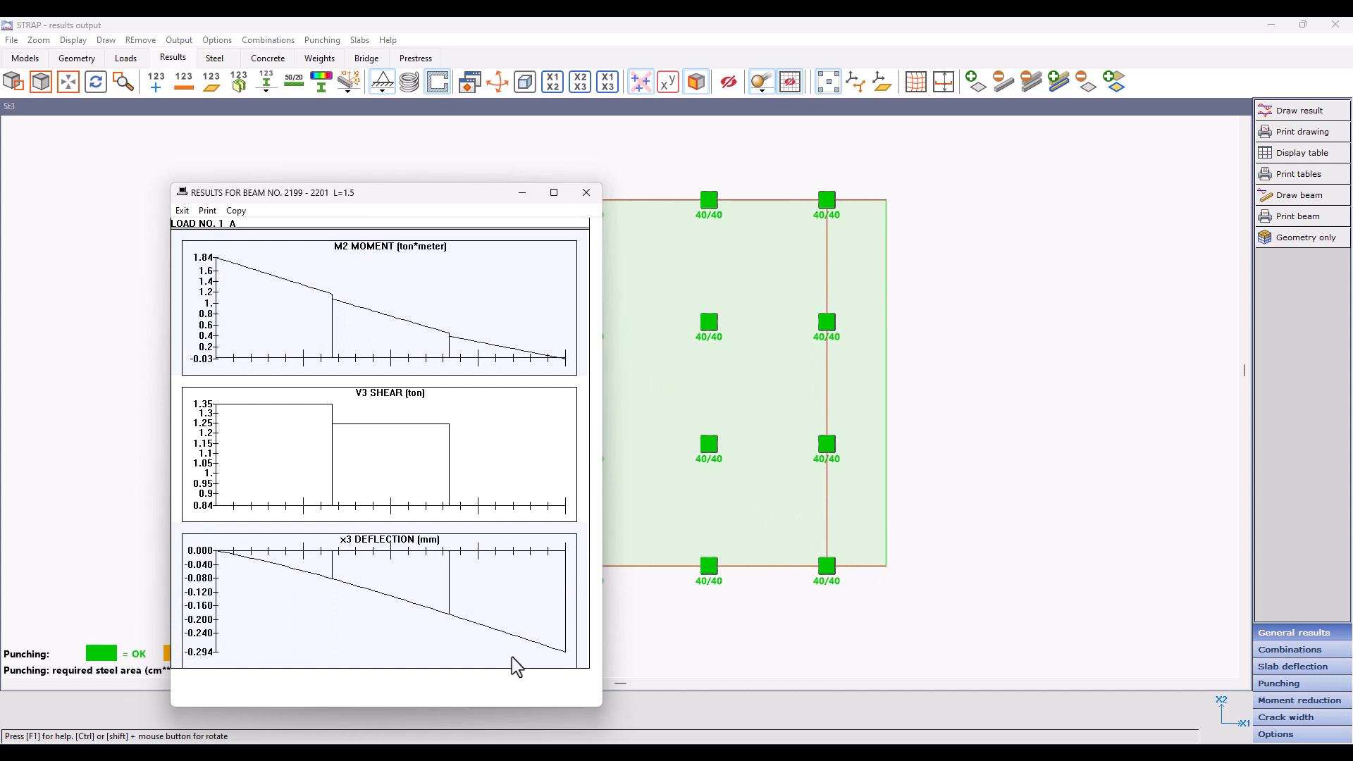
left_click(585, 192)
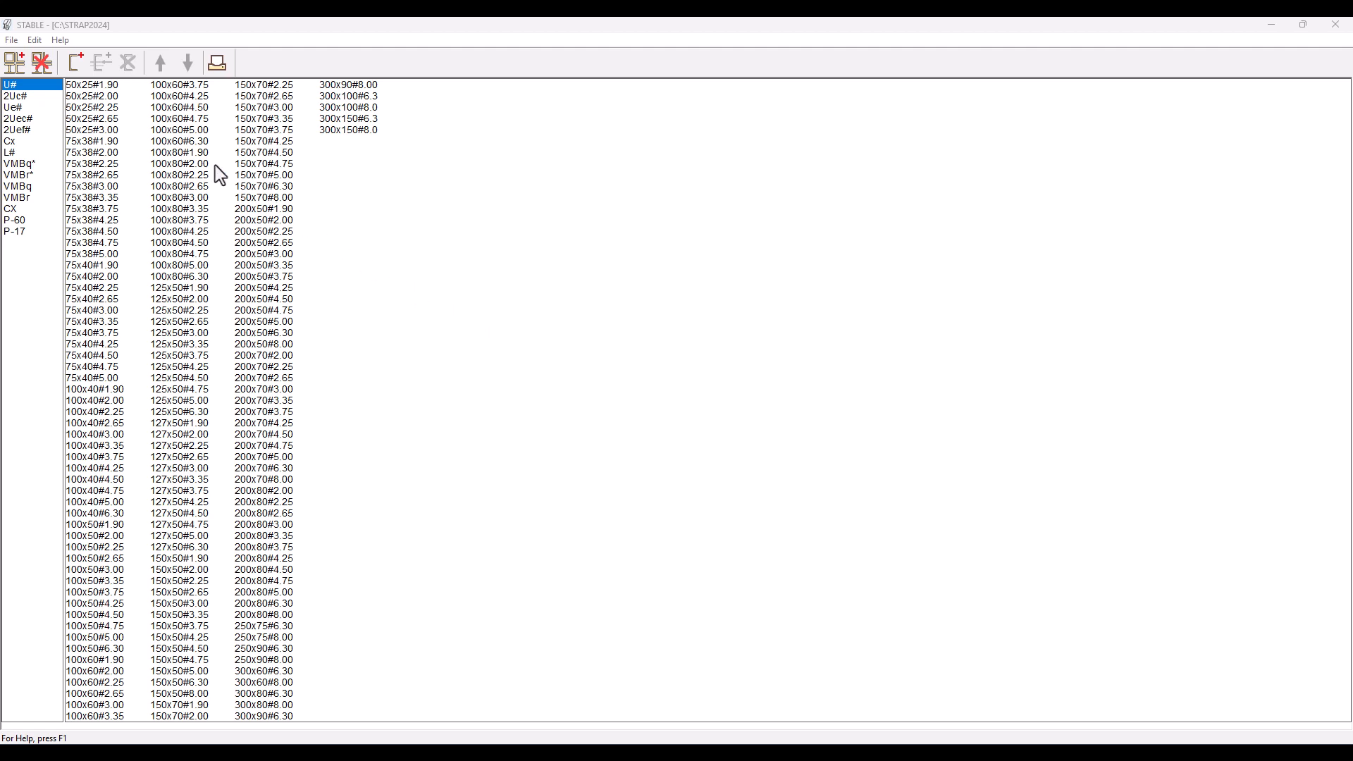
Step: In STABLE, retrieve the 400S200 sections from proptabc.dat in the STRAP2022 folder into the cold form table
left_click(12, 41)
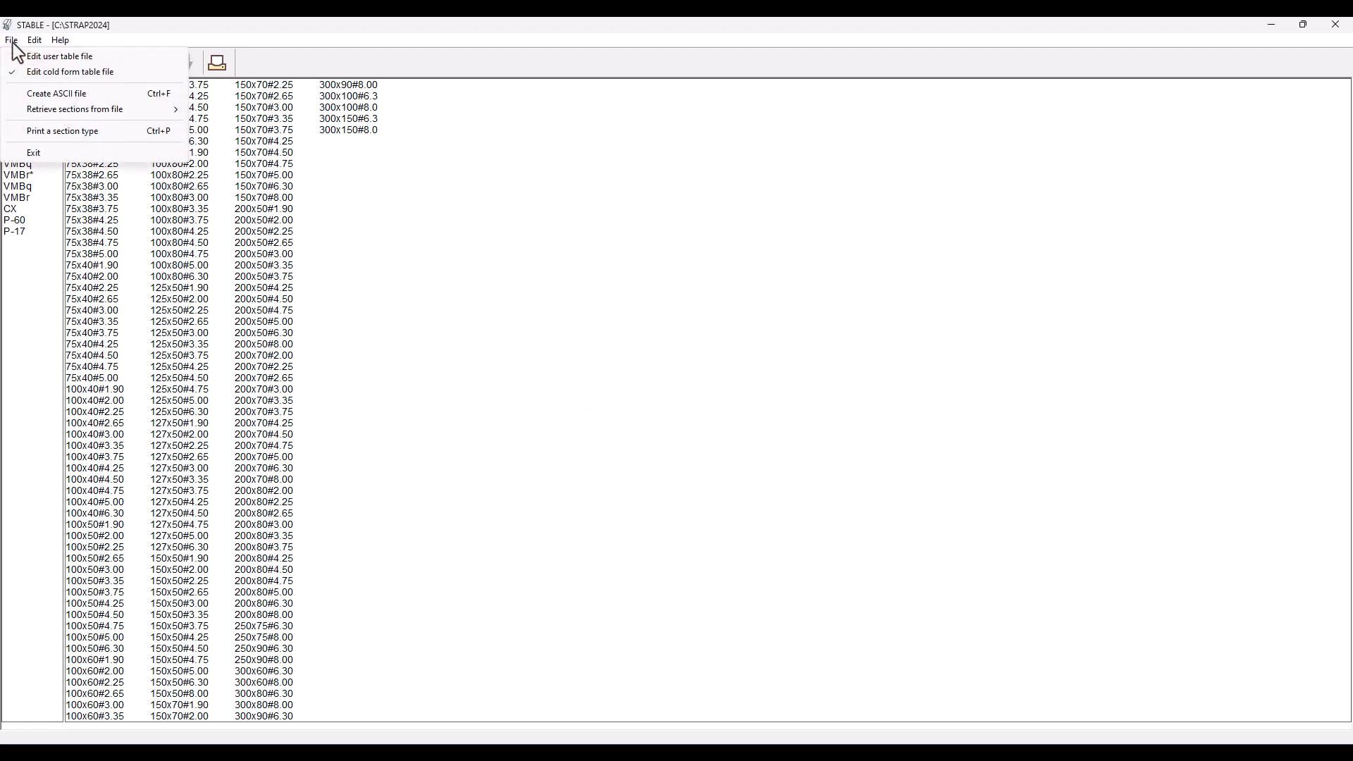
mouse_move(20, 114)
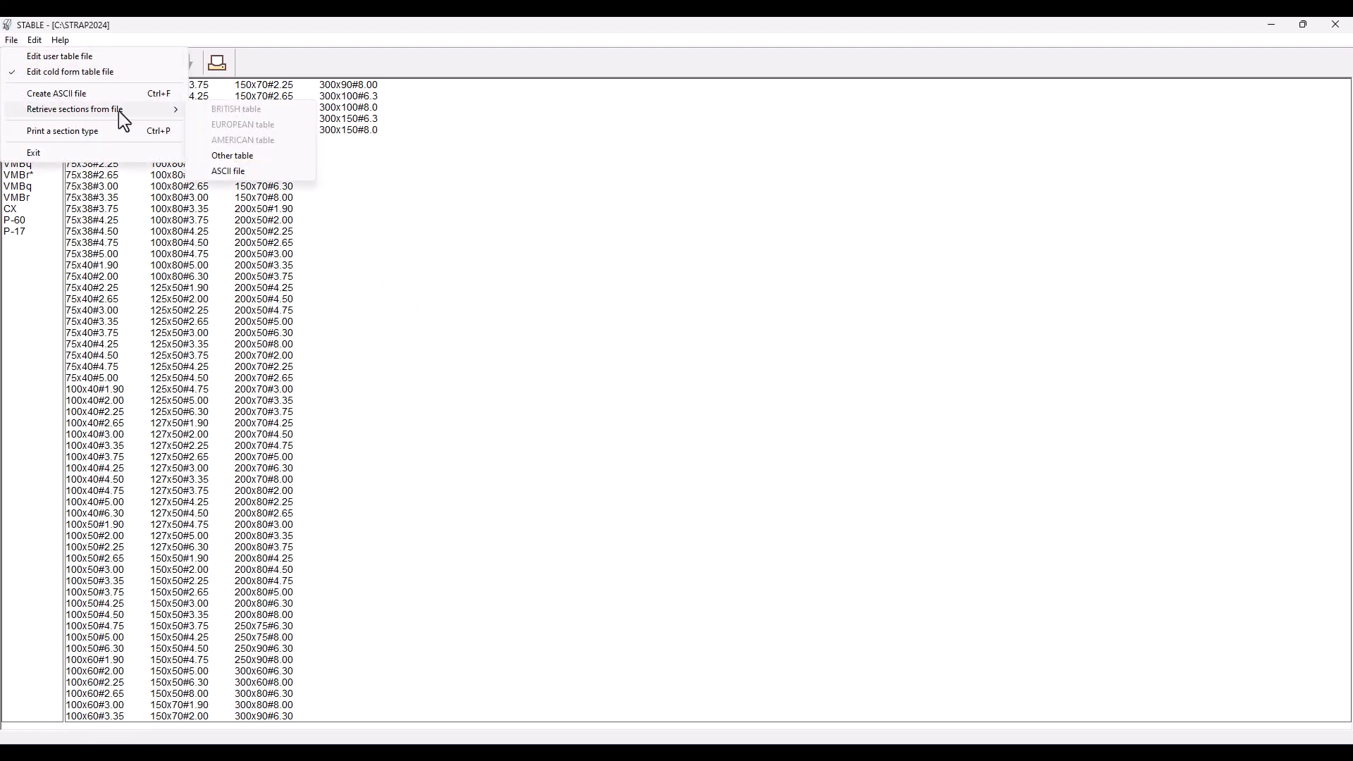
left_click(201, 158)
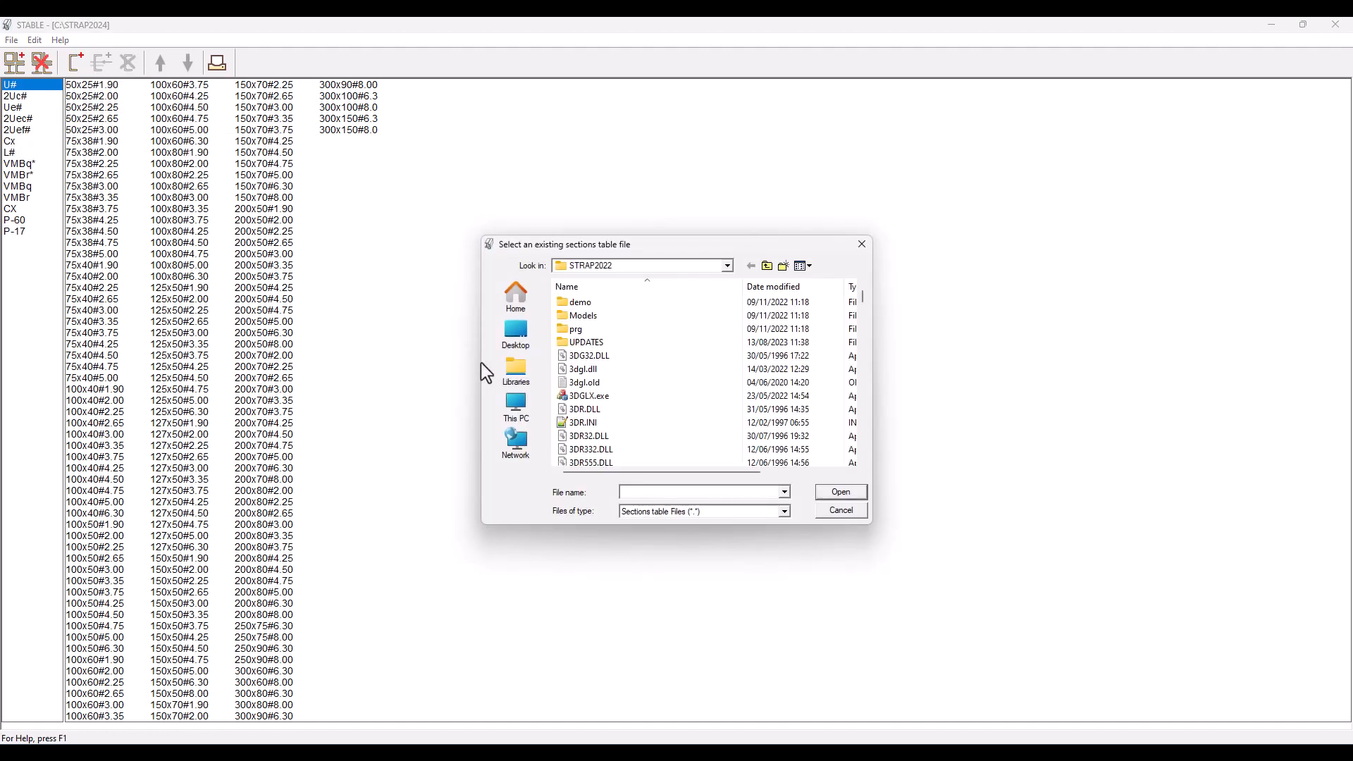
type("proptab")
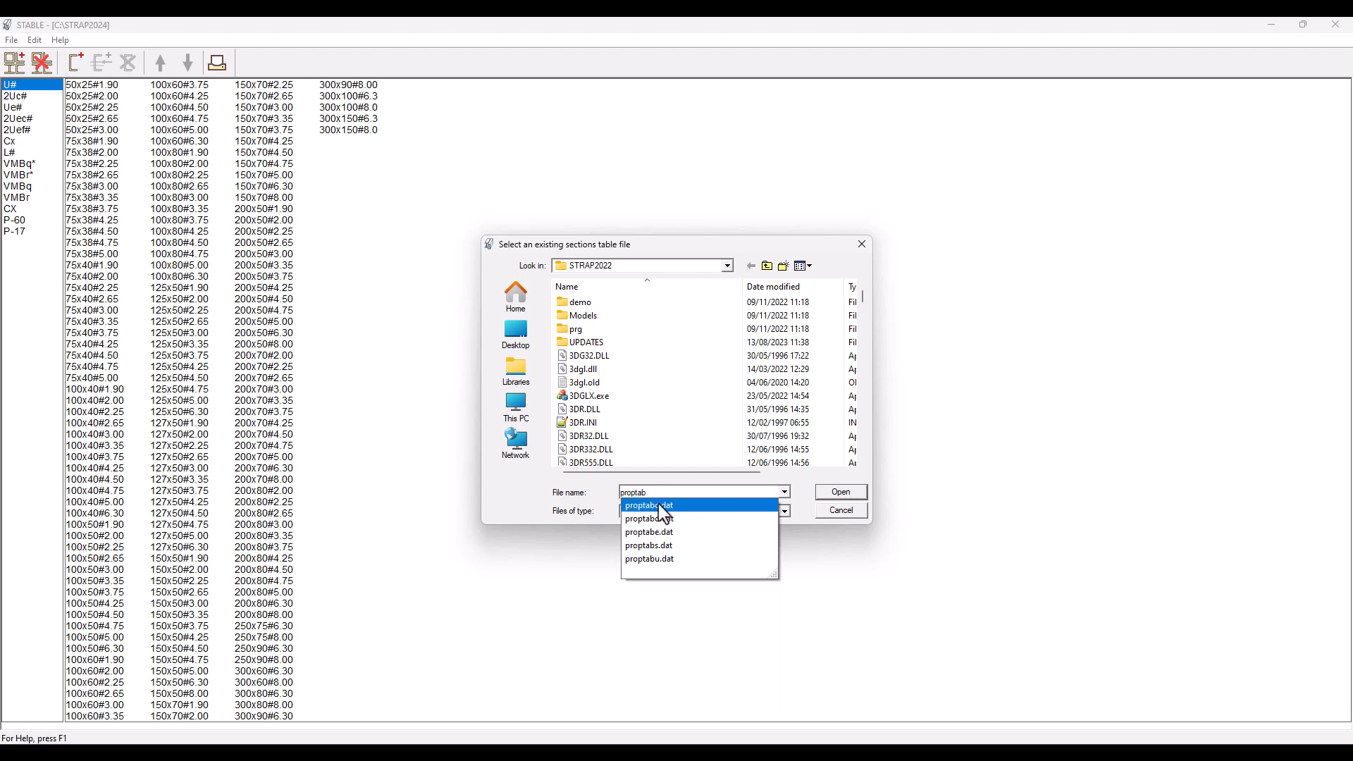
left_click(658, 505)
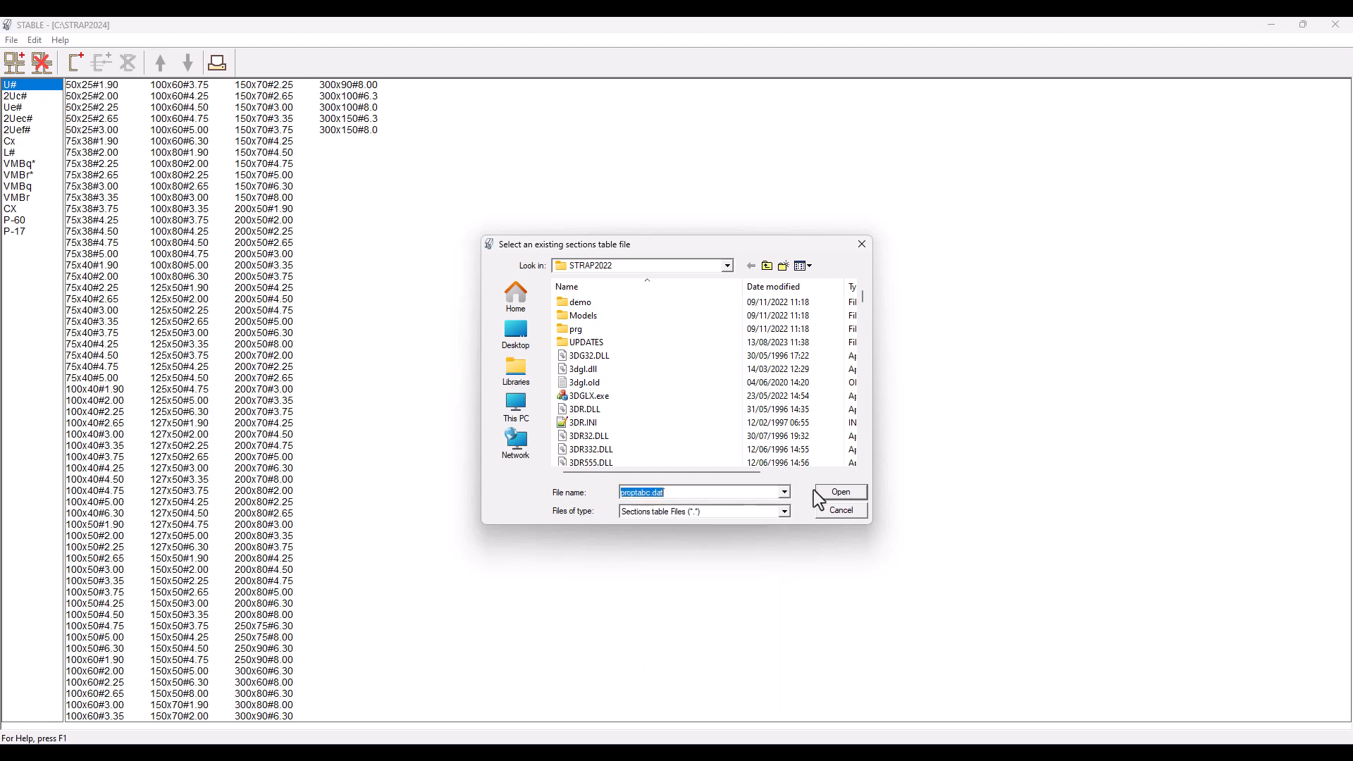
left_click(842, 492)
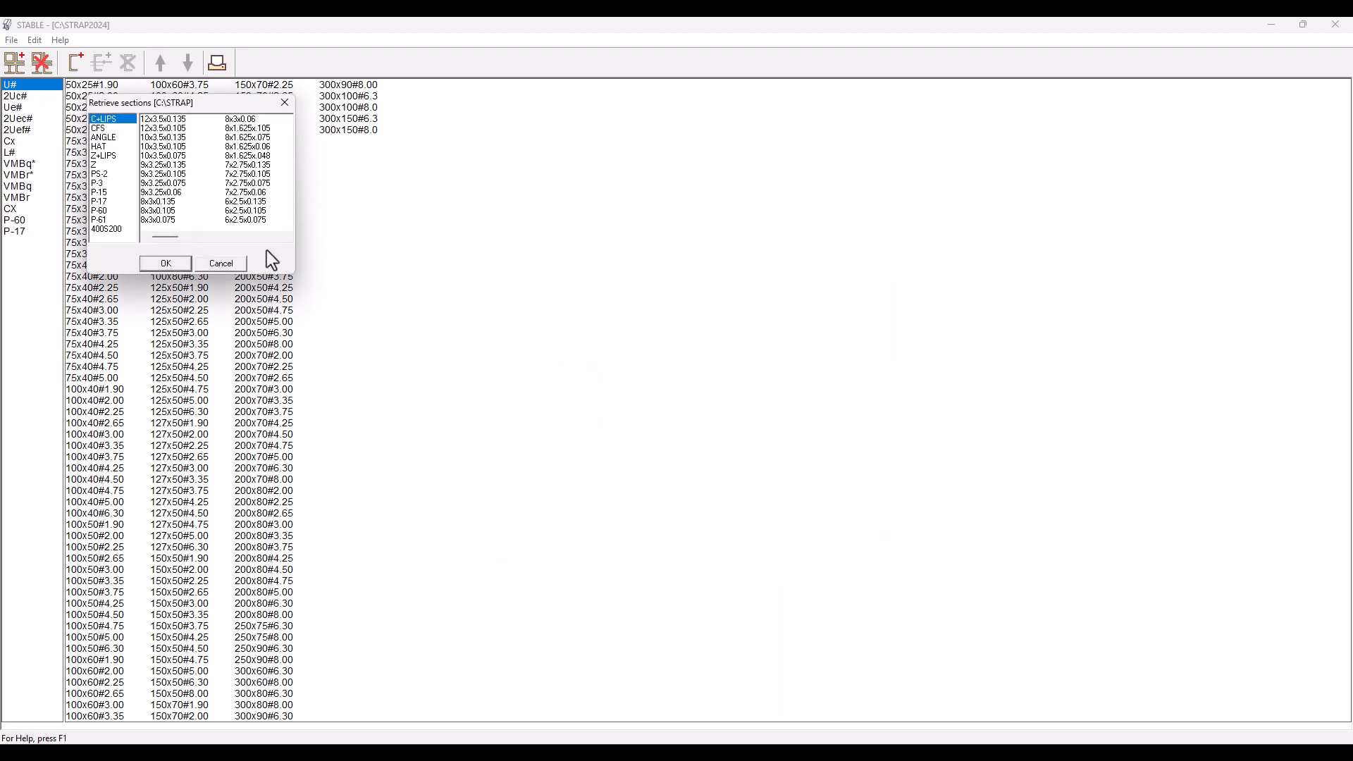
left_click(129, 231)
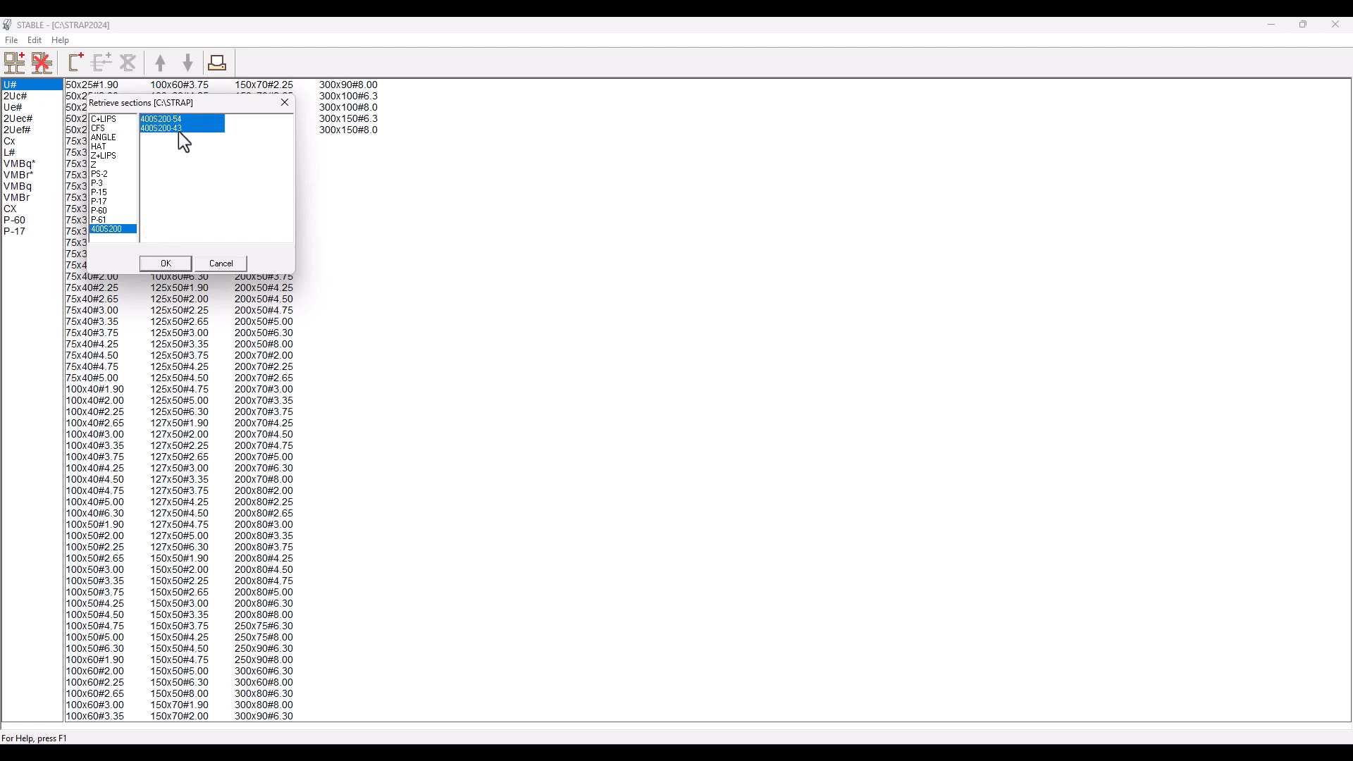
left_click(166, 264)
left_click(54, 244)
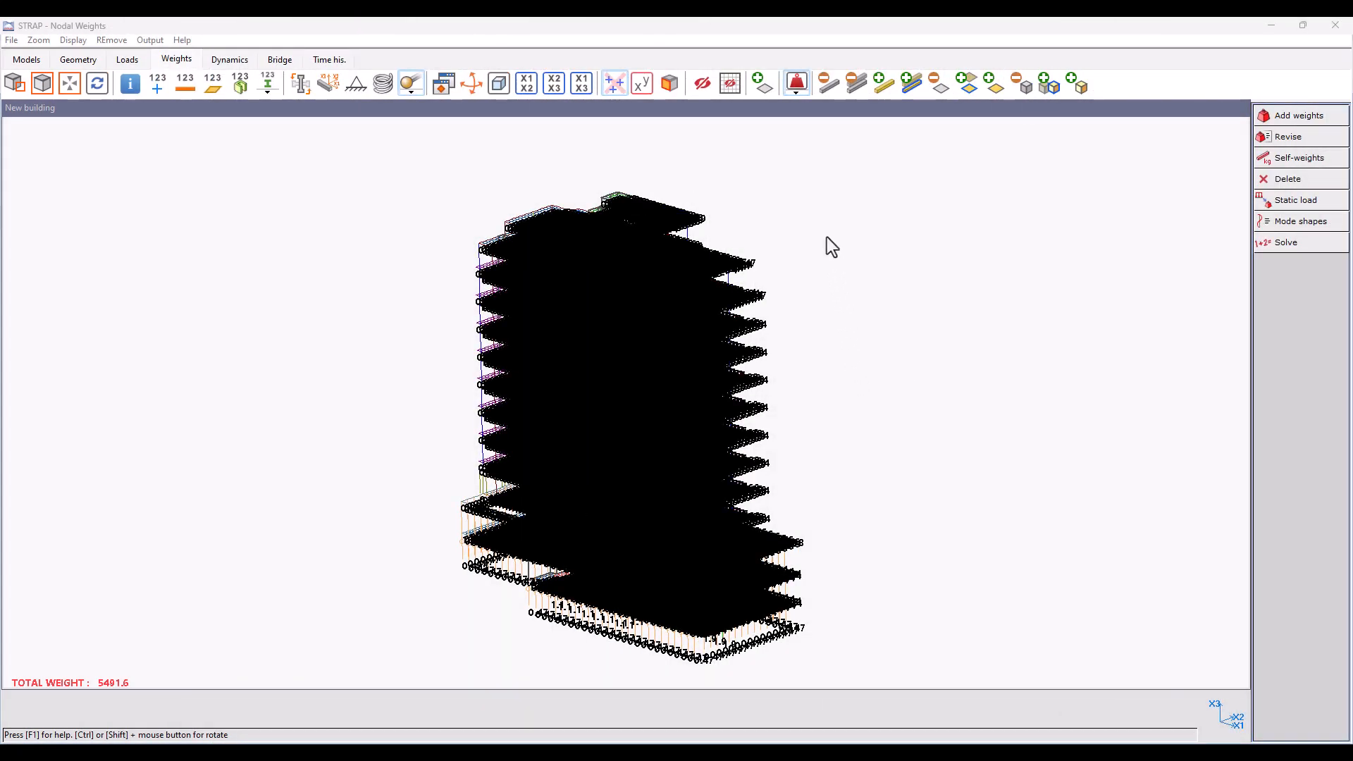
Step: In STRAP's nodal weights, switch the building's weight display from nodal weights to story weights
left_click(798, 92)
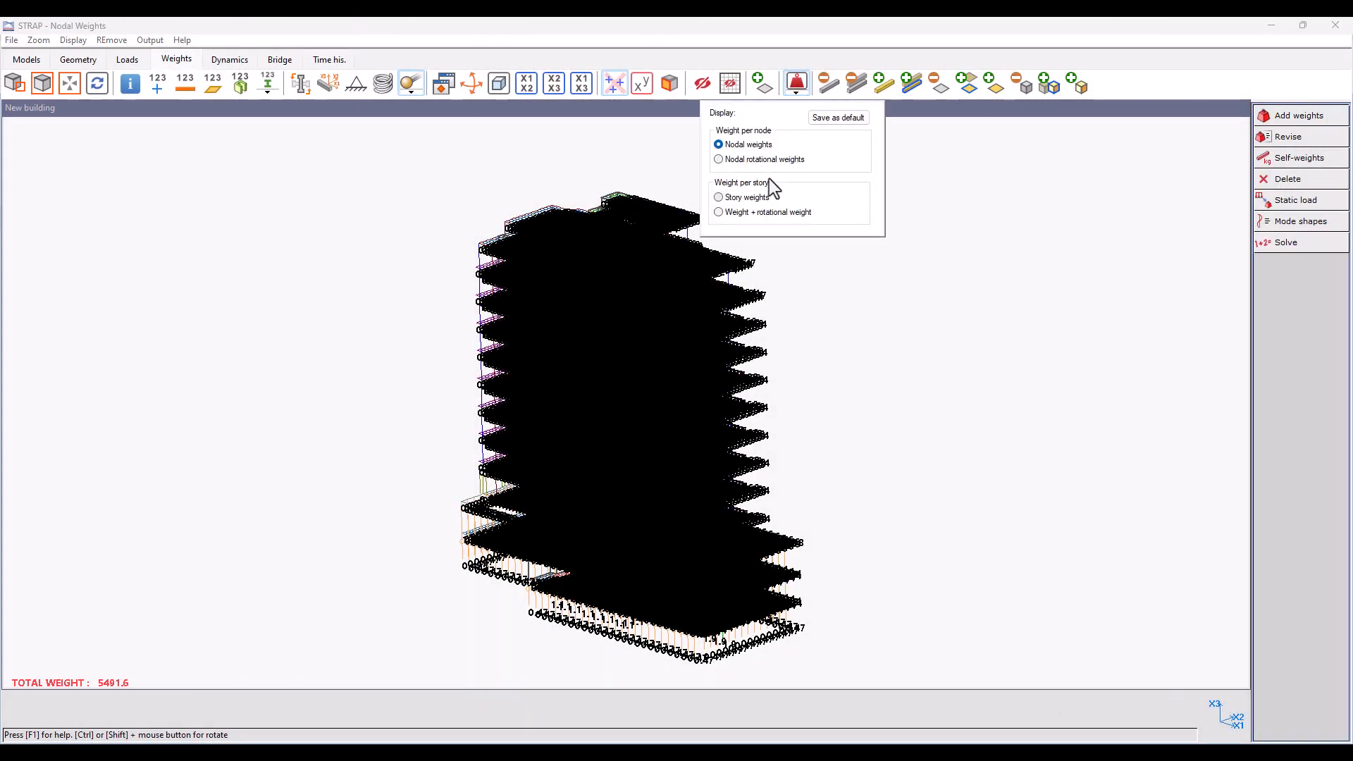
left_click(770, 198)
left_click(855, 318)
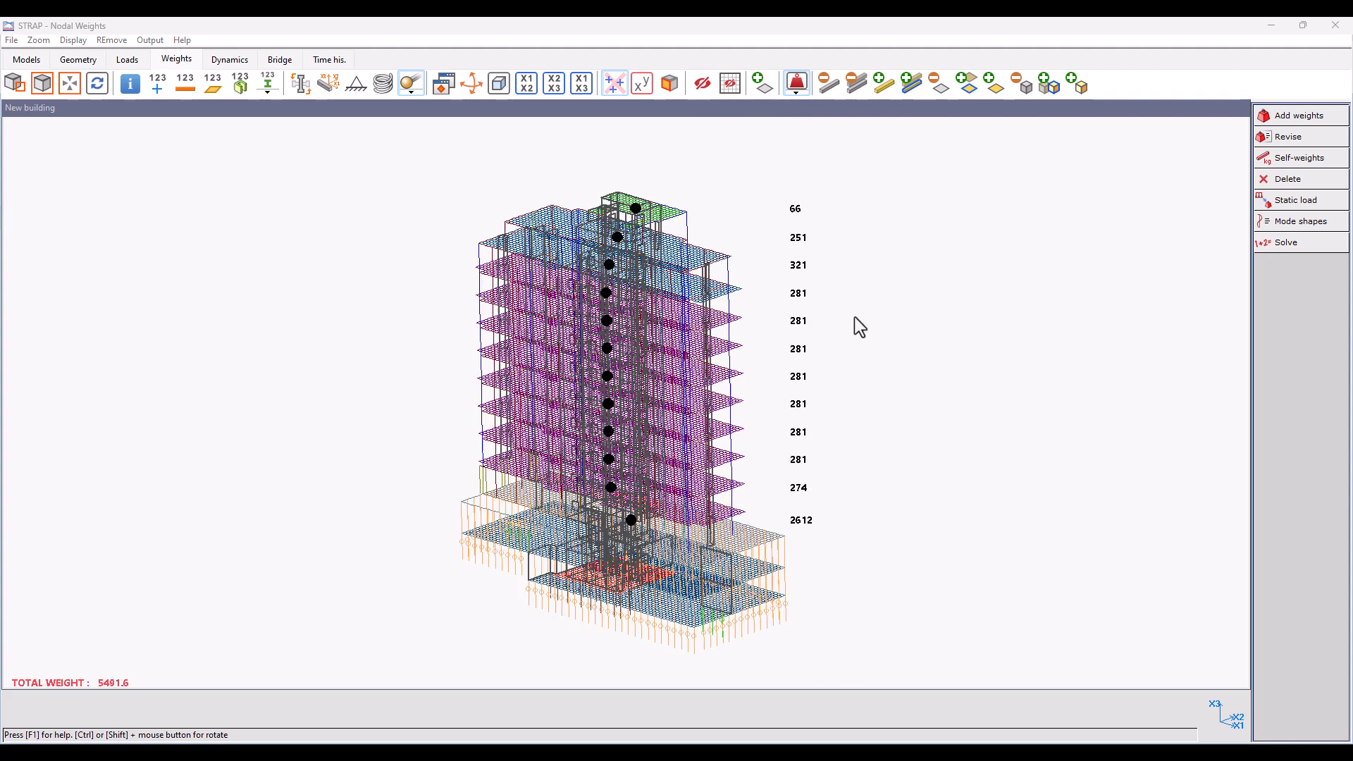
Step: Inspect the story weights in the X1-X3 and X2-X3 views, and display weight plus rotational weight per story in X1-X3
left_click(585, 90)
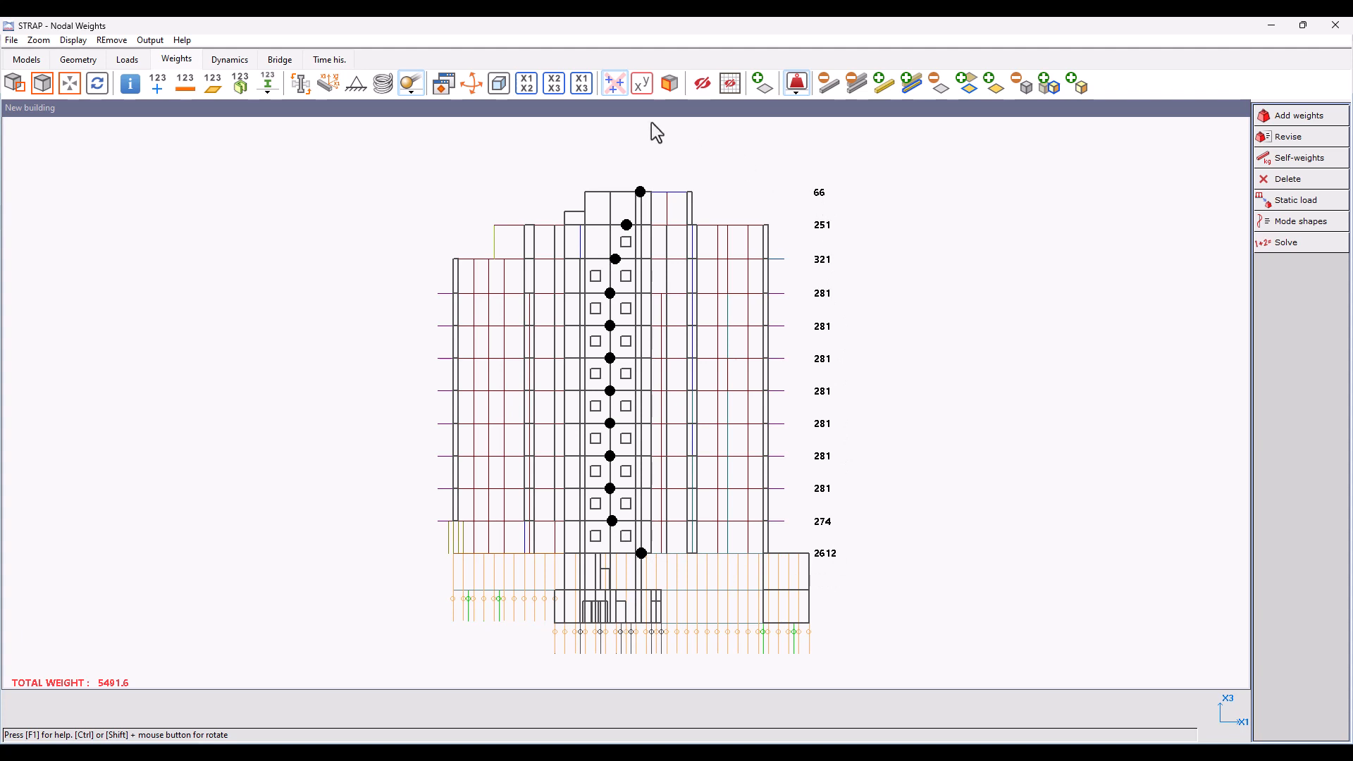
left_click(554, 84)
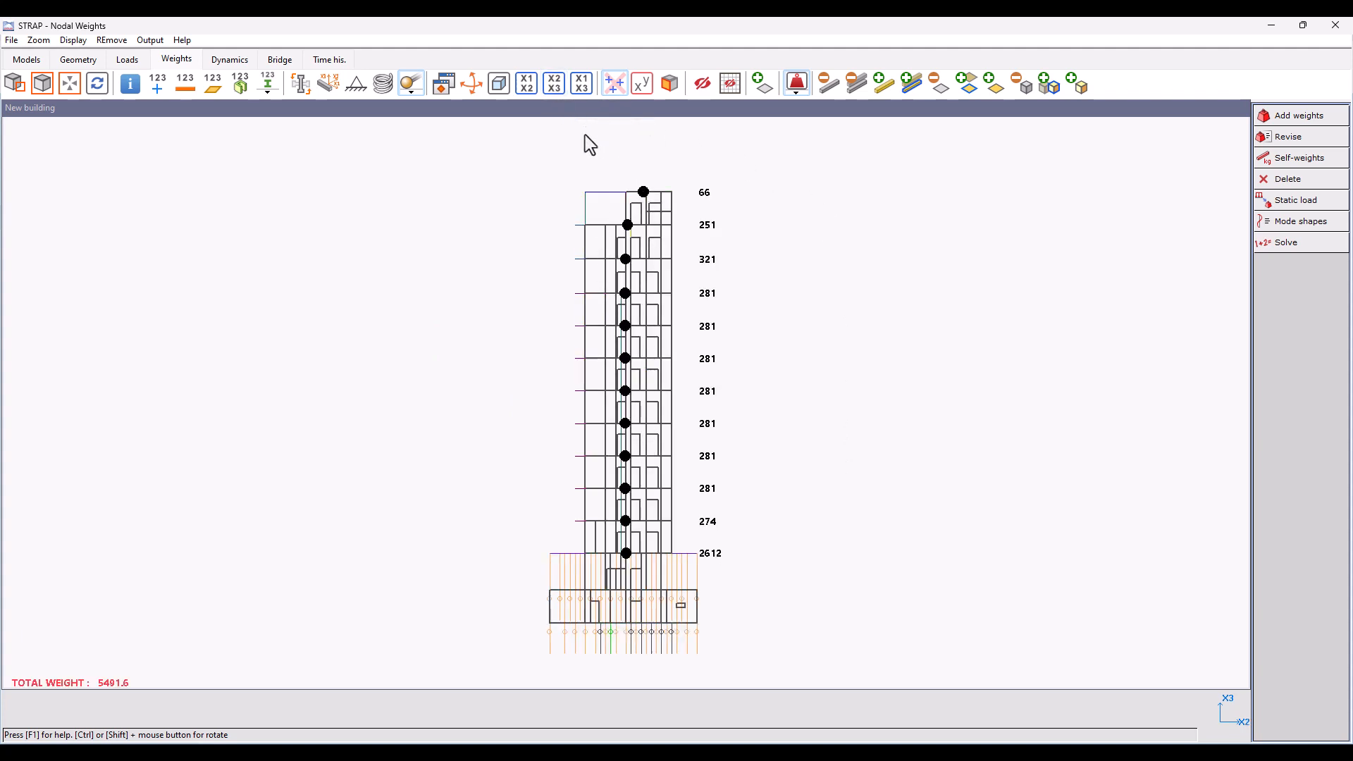
left_click(581, 84)
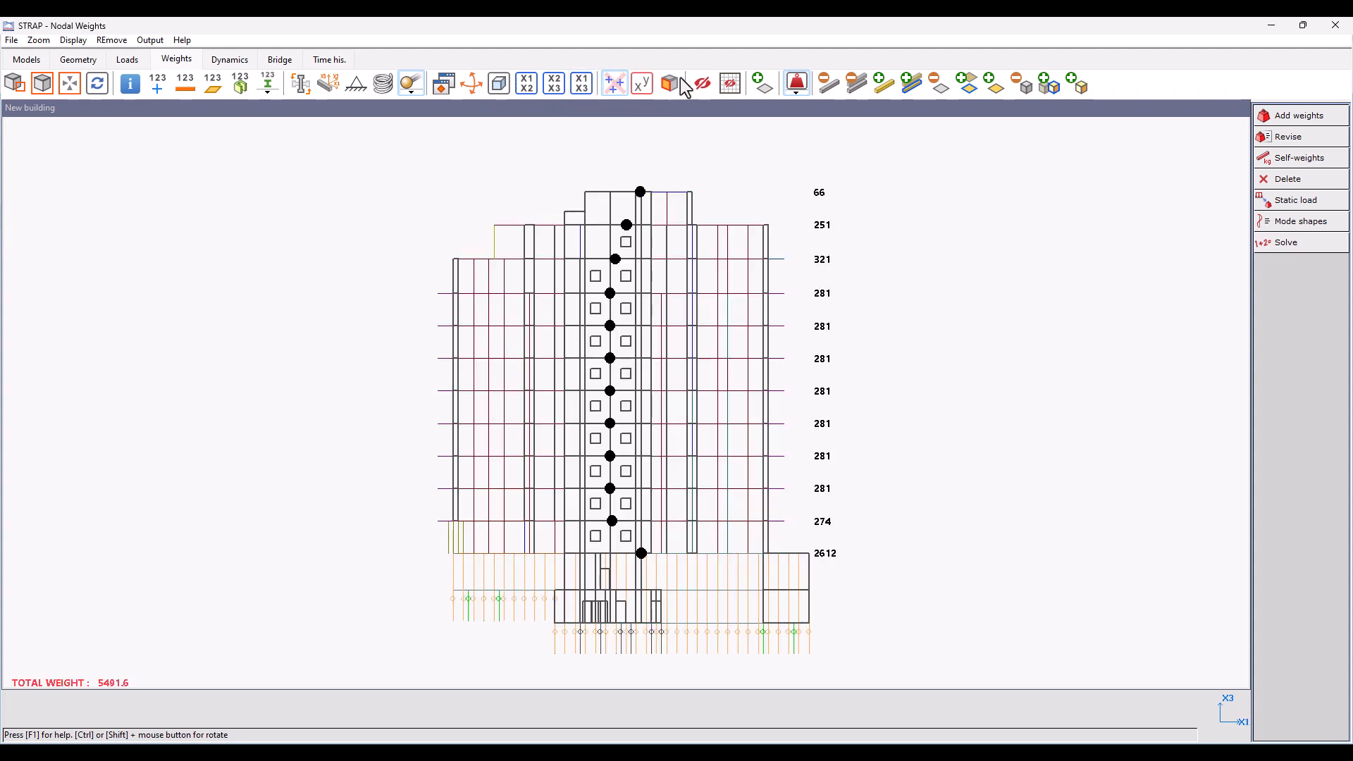
left_click(797, 96)
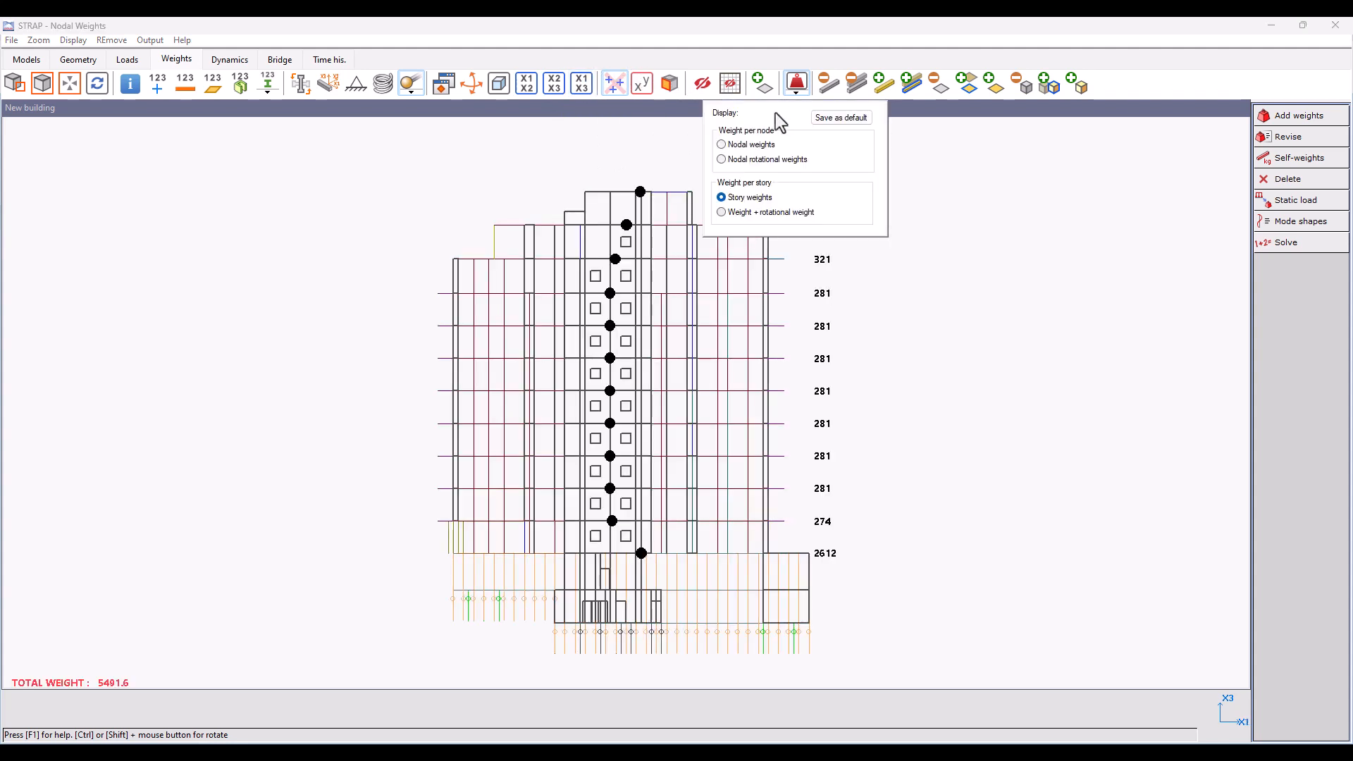
left_click(944, 286)
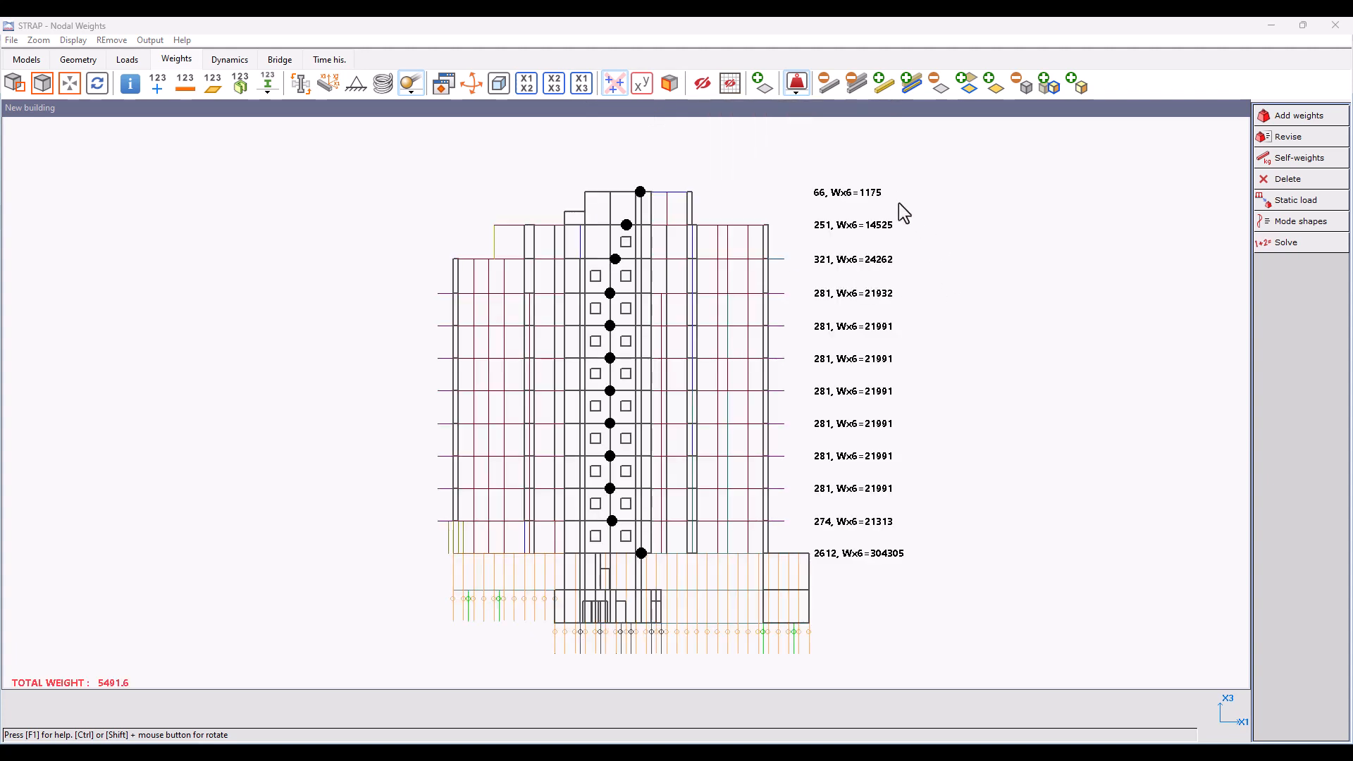